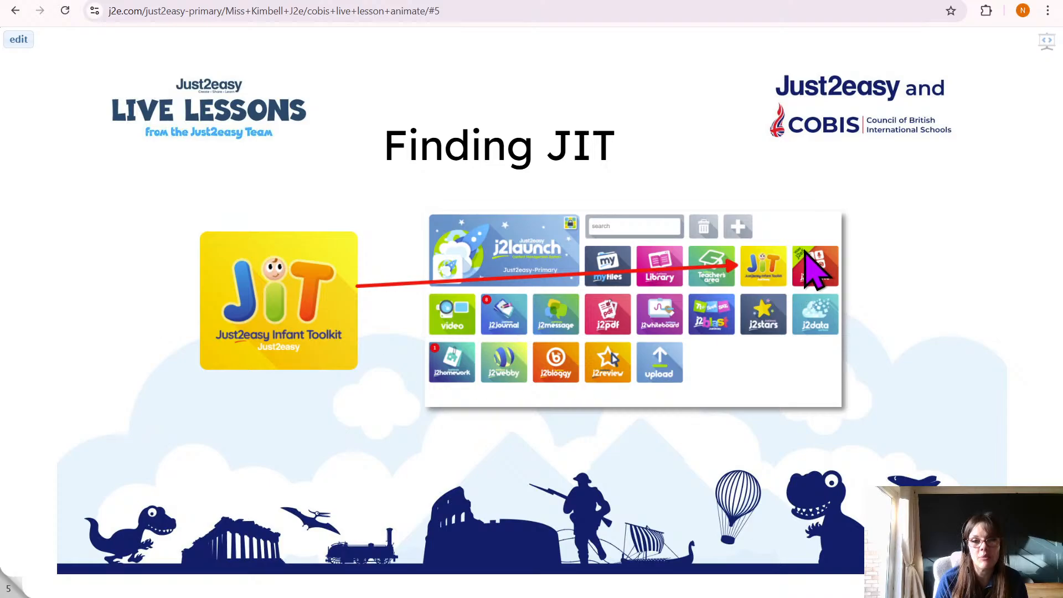
Go to the j2launch page, open JIT (Just2easy Infant Toolkit) and switch to its animate activity.
click(108, 0)
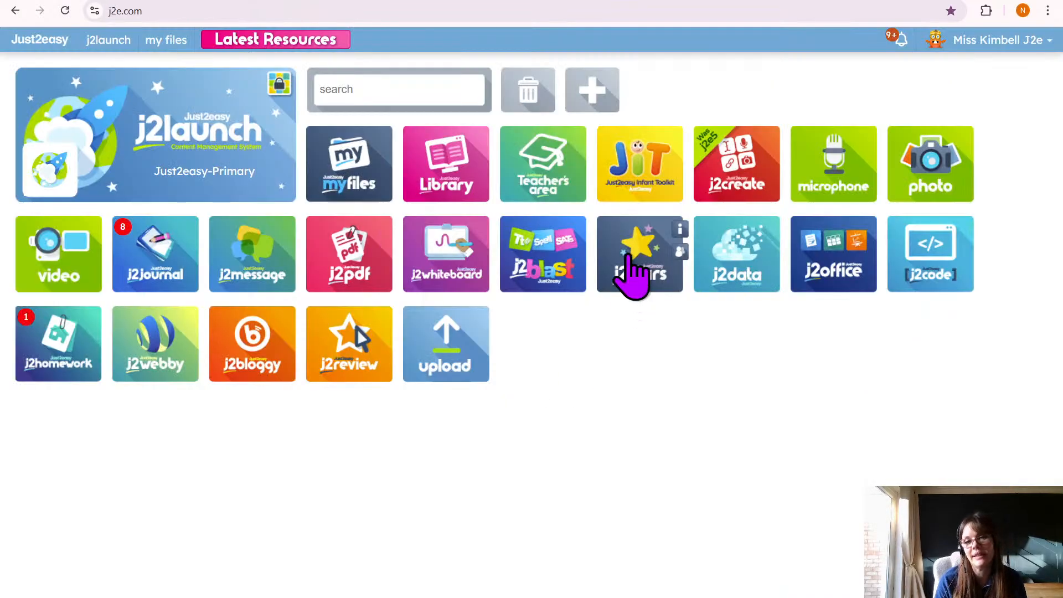
click(634, 174)
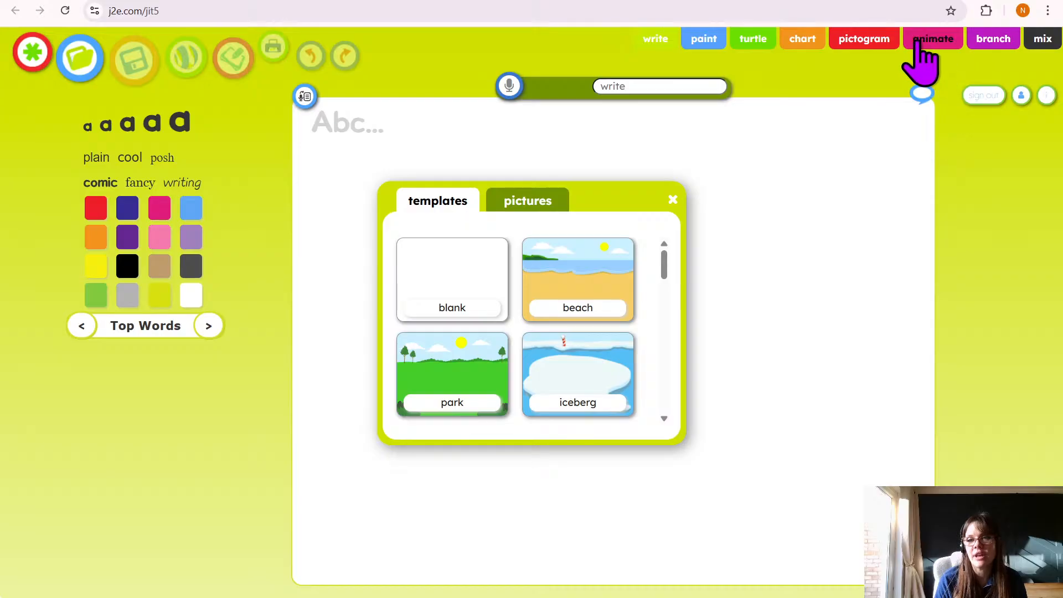
click(933, 39)
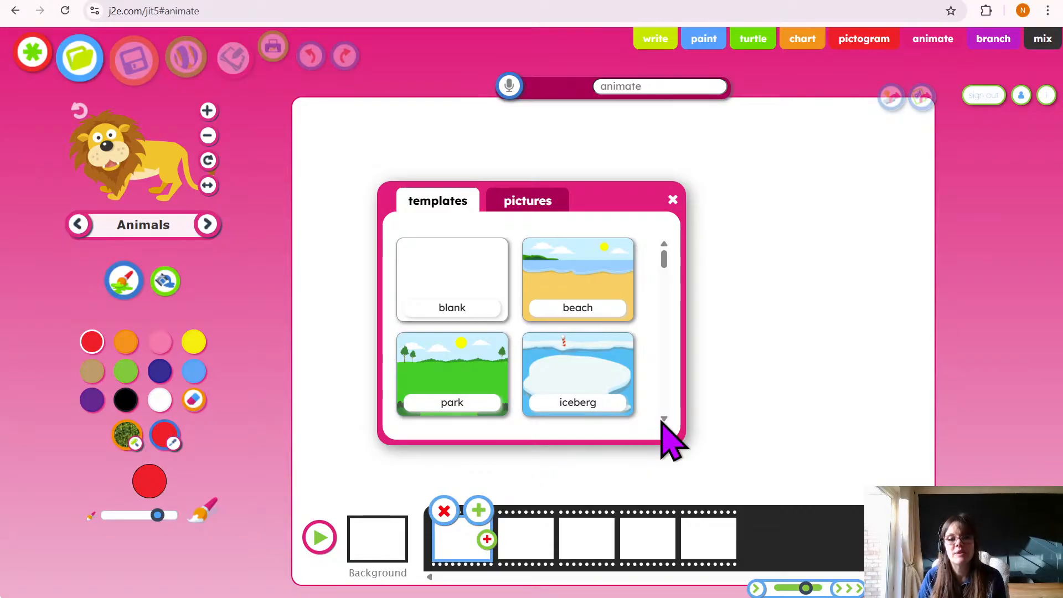
Choose the space template for the new animation.
scroll(662, 421, down, 3)
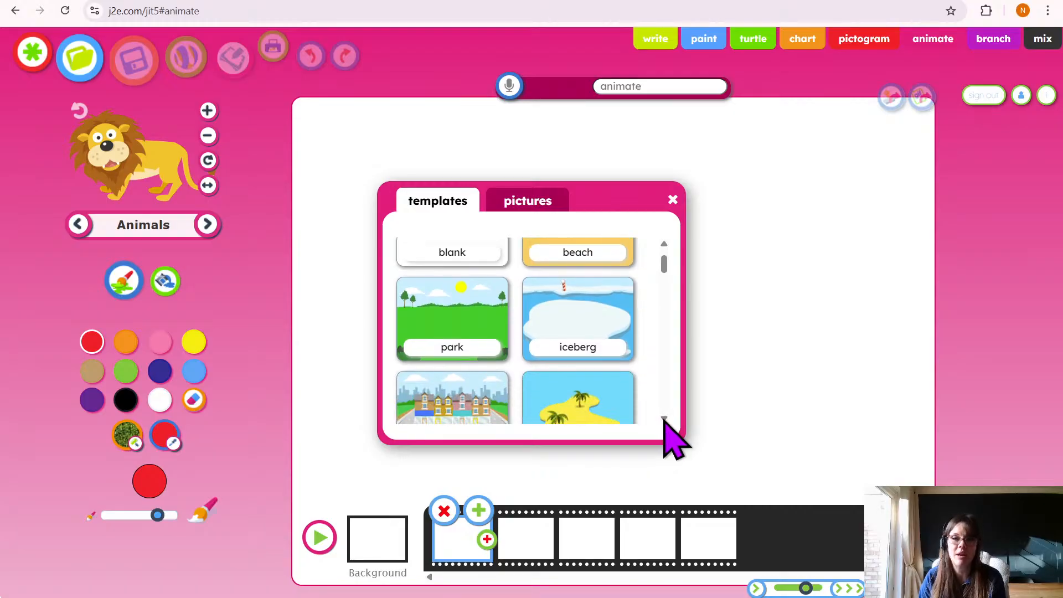
scroll(665, 421, down, 3)
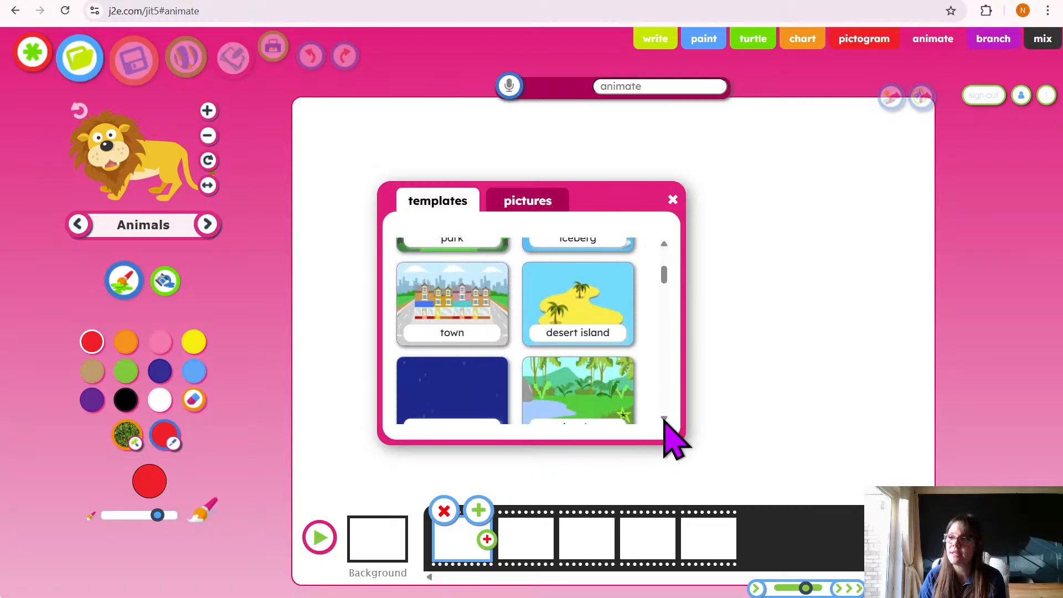
scroll(666, 428, down, 2)
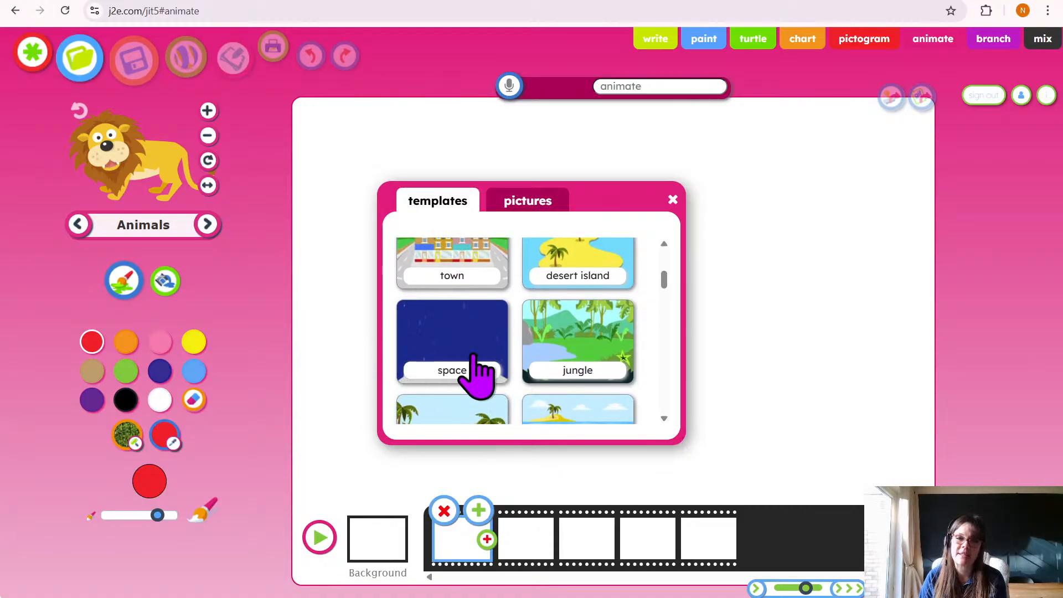
click(457, 328)
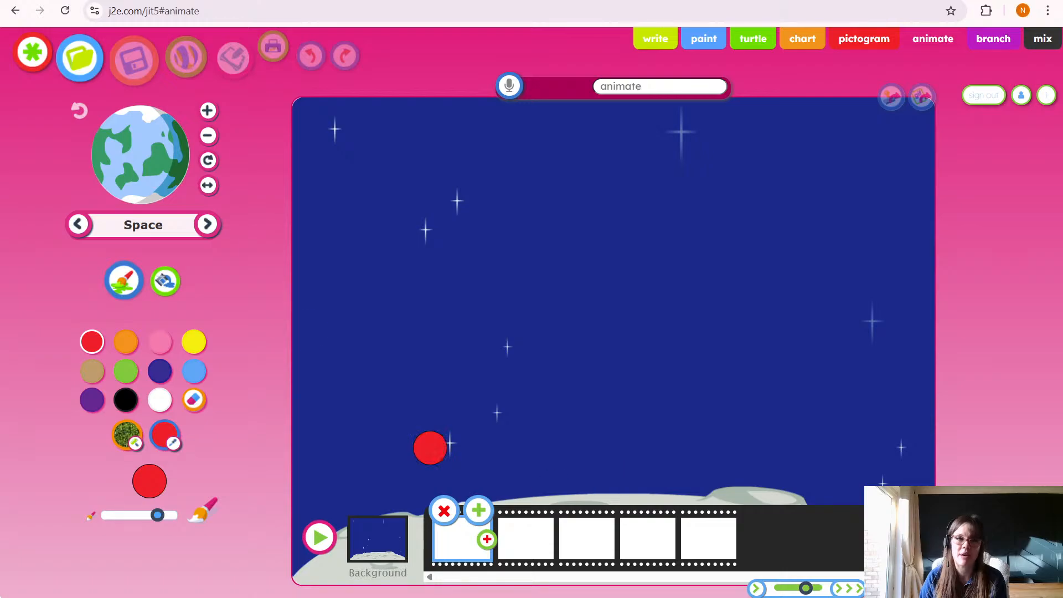
Browse the picture sources for backgrounds, search online pictures for "space", and return to the canvas without choosing one.
click(33, 54)
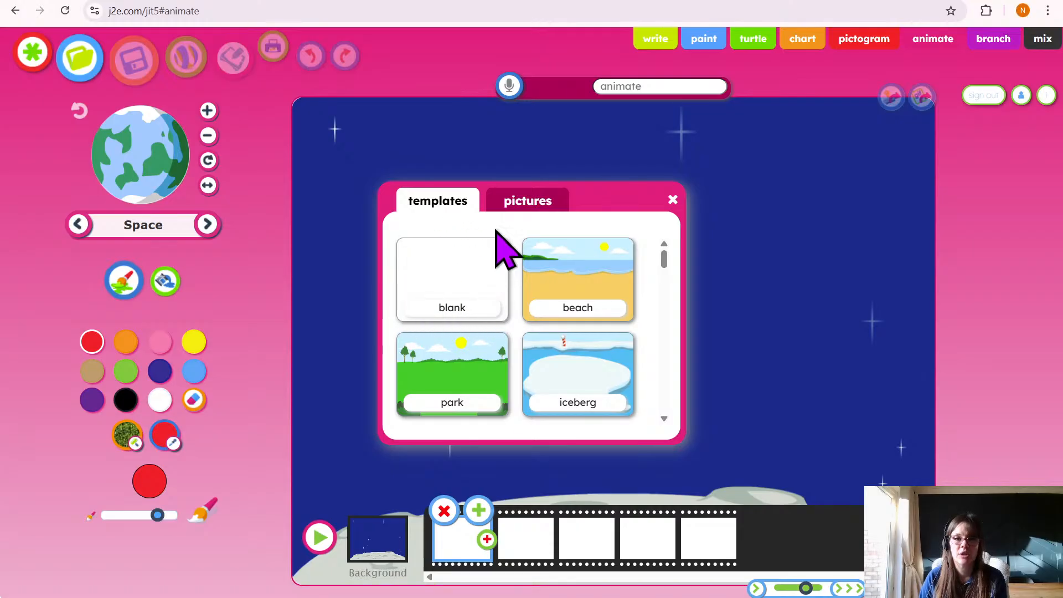
click(528, 206)
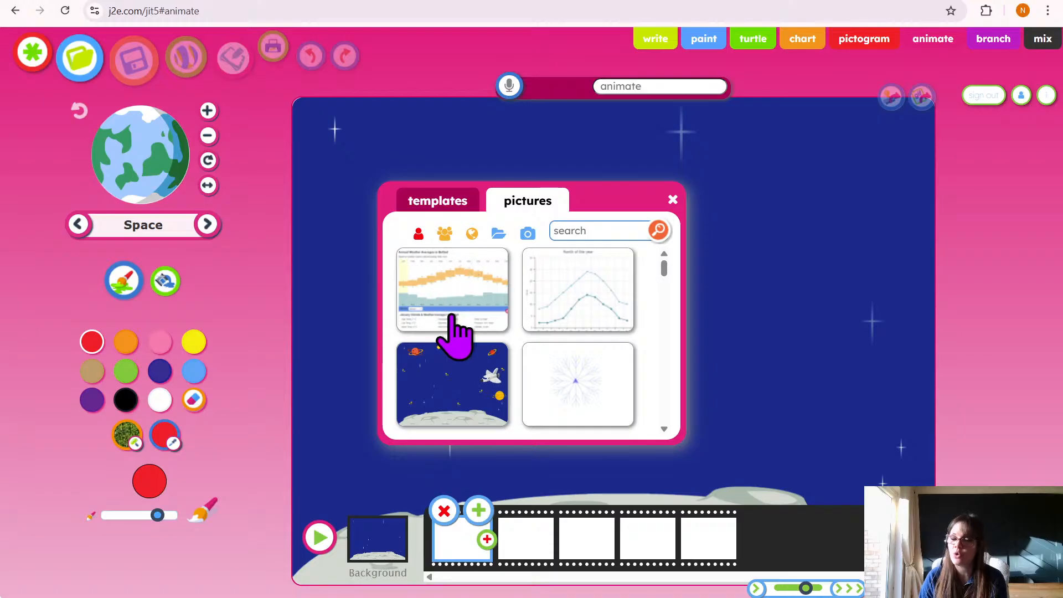
click(472, 234)
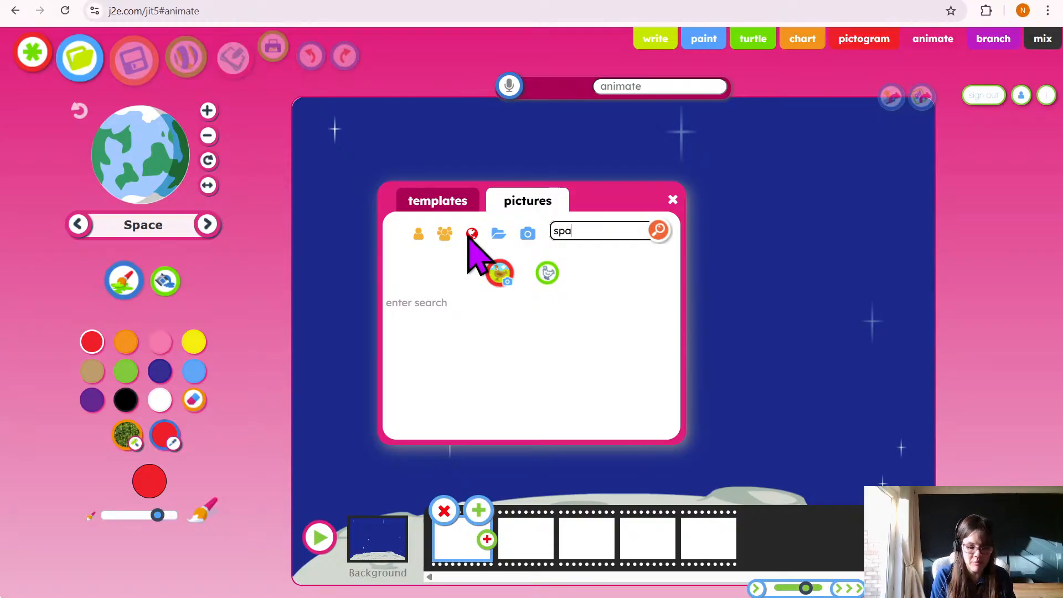
key(Return)
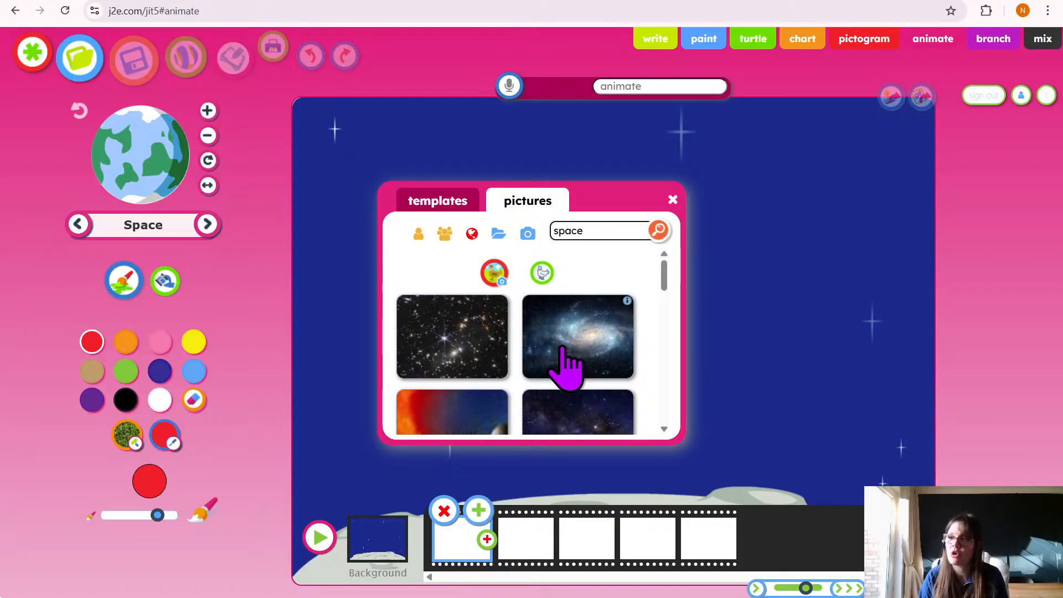
click(435, 204)
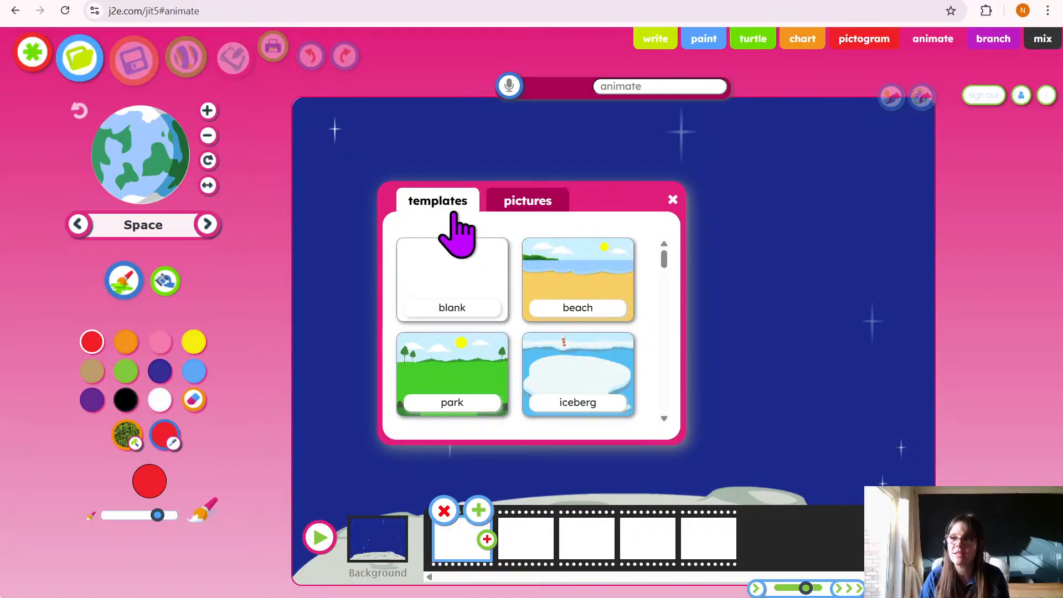
click(673, 199)
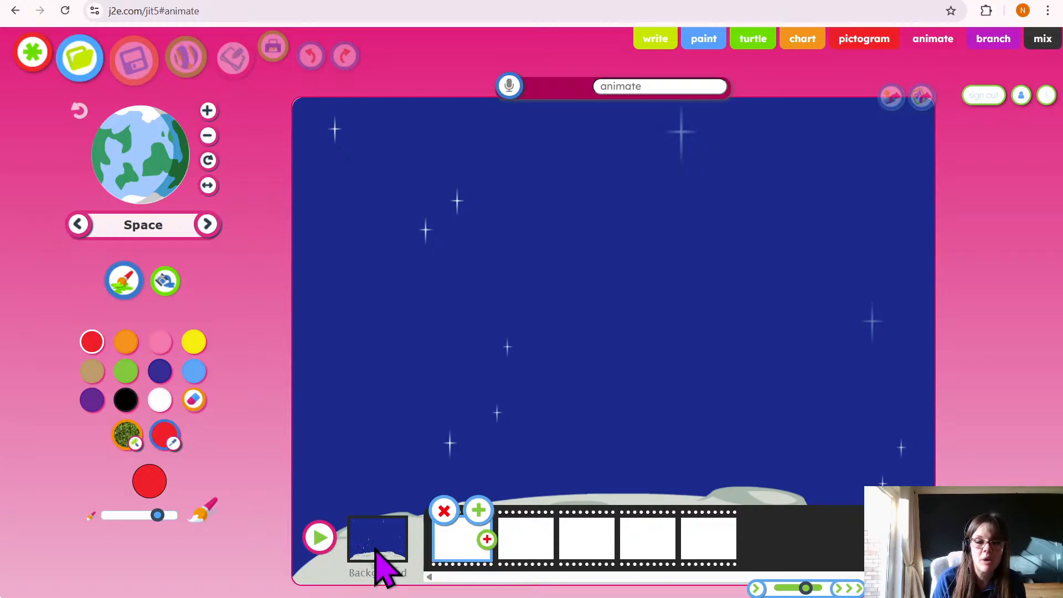
Select the animation's background for editing and choose the orange planet with crossed rings from the Space pictures.
click(380, 540)
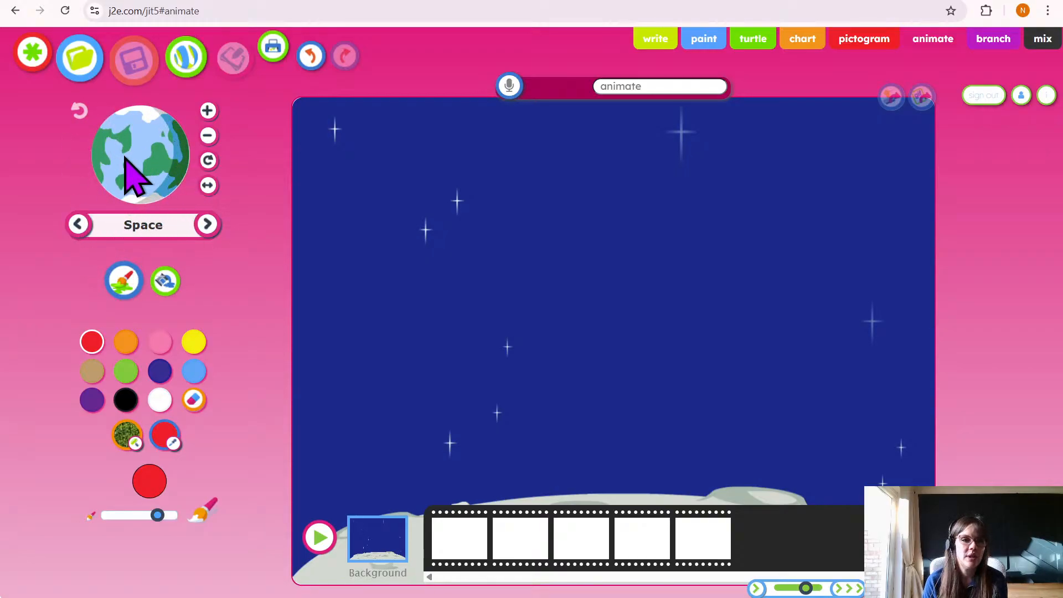
click(204, 224)
click(206, 229)
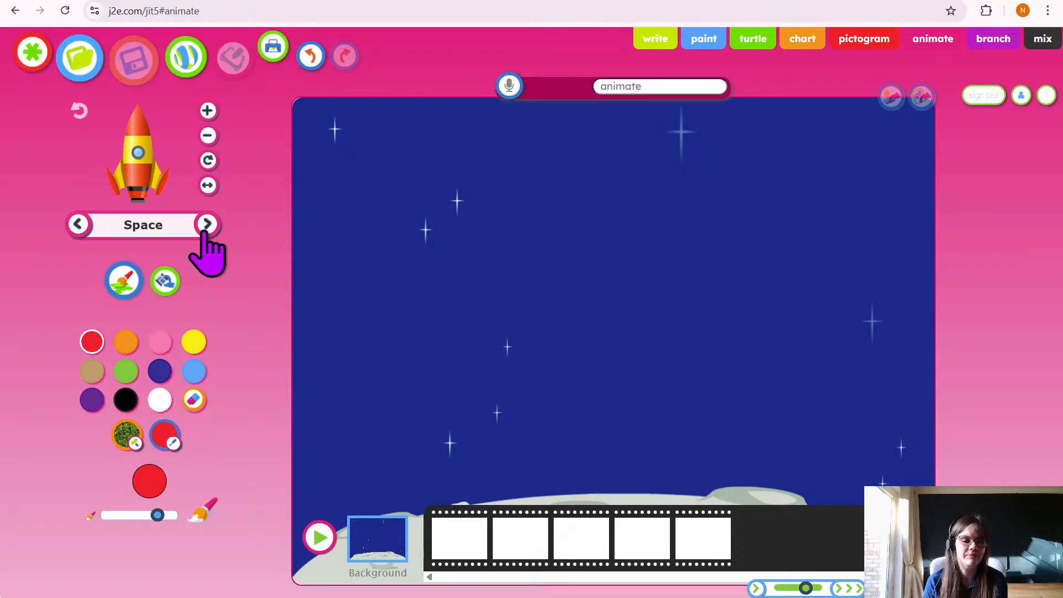
click(206, 228)
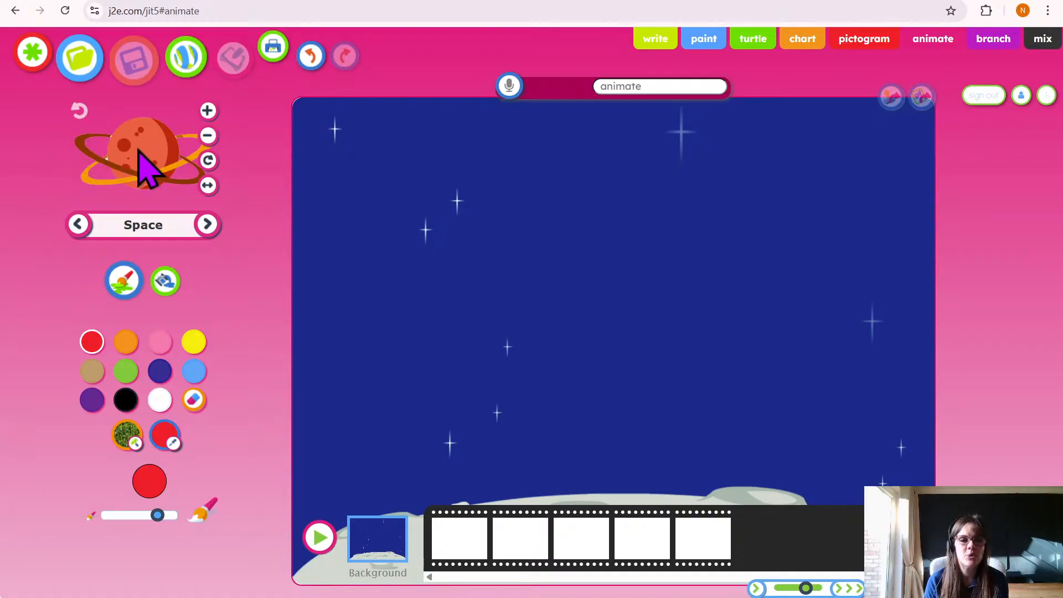
drag(143, 166, 400, 192)
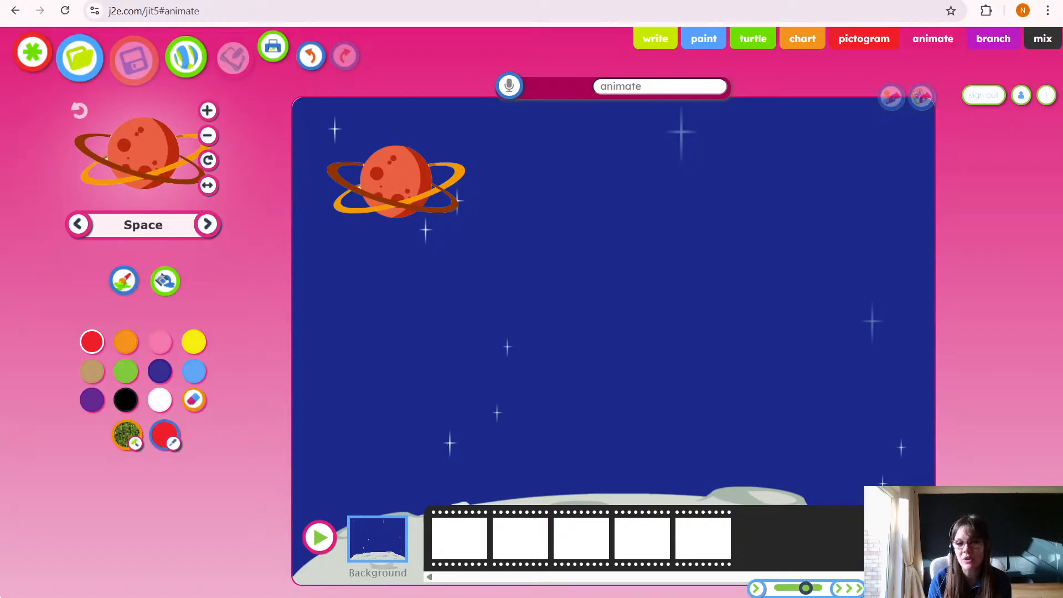
click(396, 181)
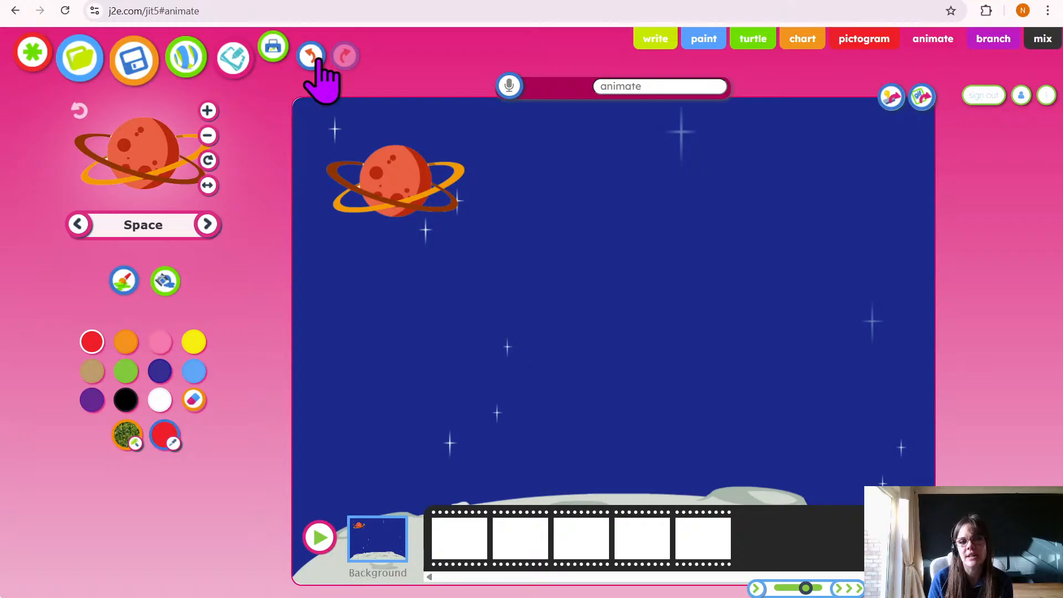
click(312, 56)
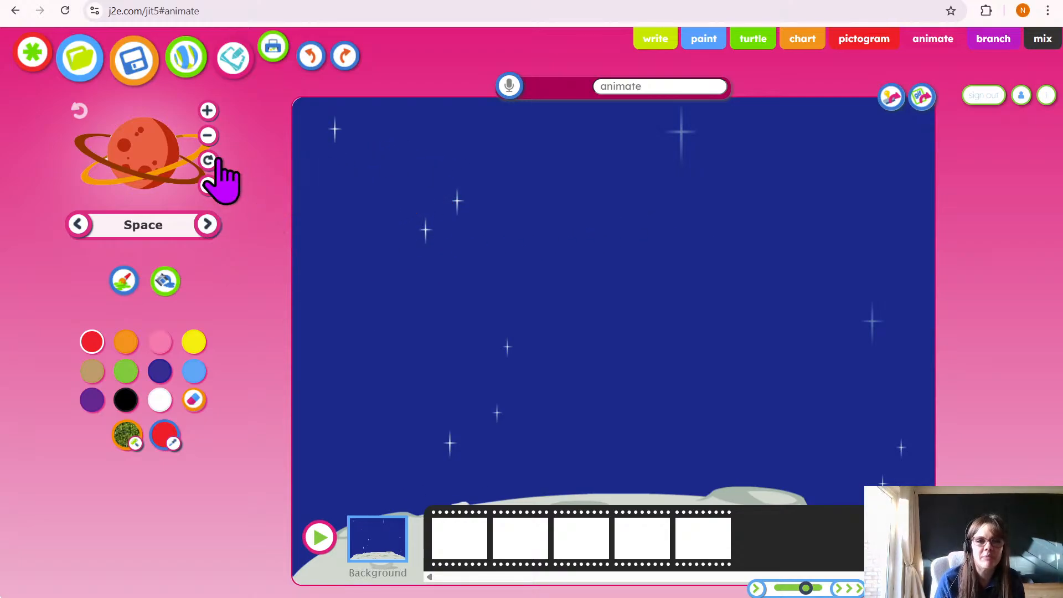
Shrink the orange ringed planet by two size steps and place it near the background's upper-left corner.
click(208, 135)
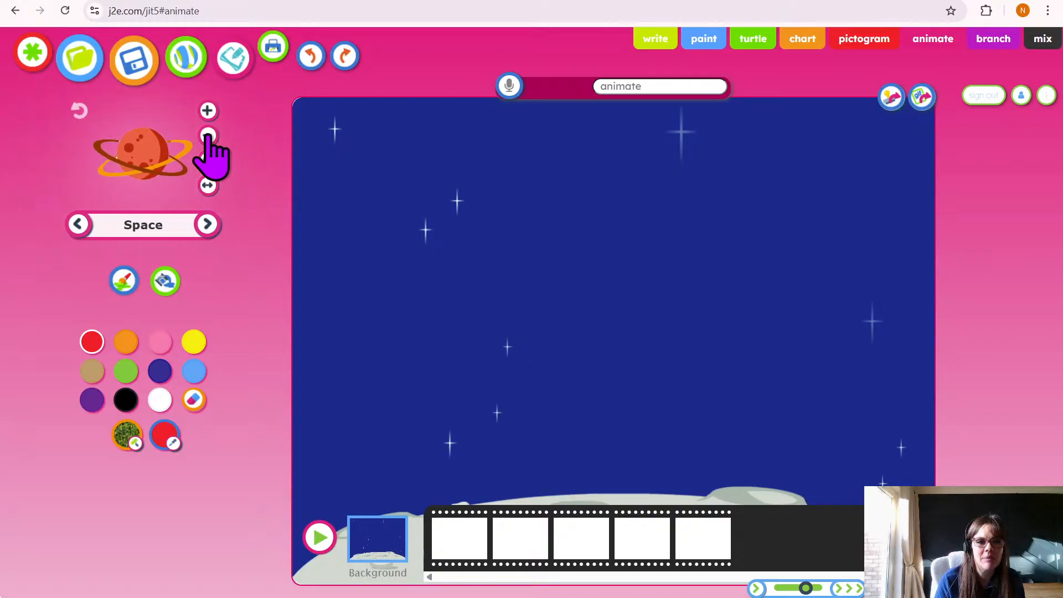
click(208, 135)
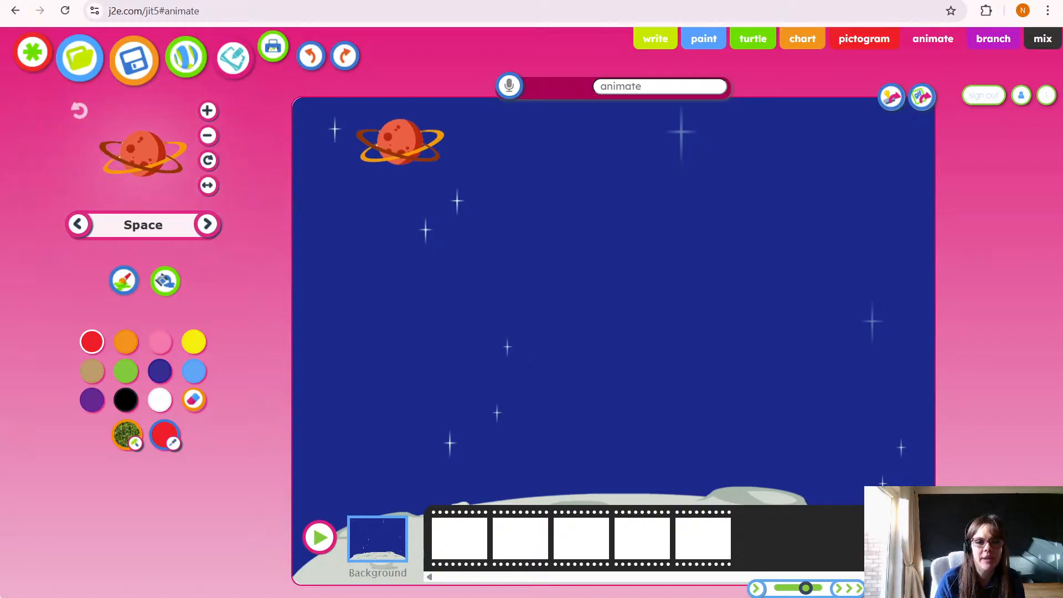
click(400, 141)
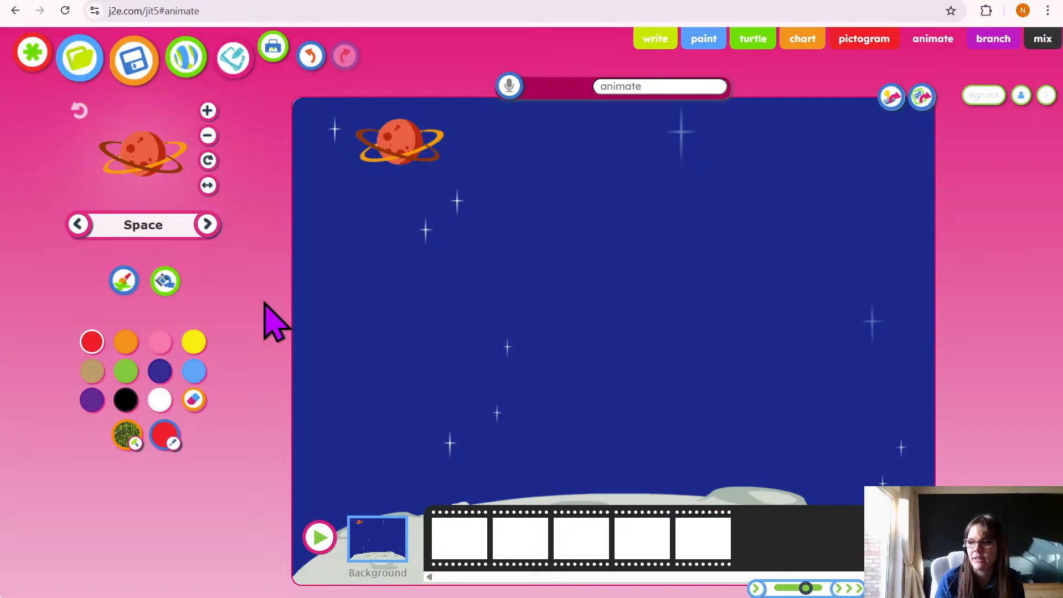
Add a small yellow planet at the background's upper right and a small red planet with a yellow ring at its lower left.
click(208, 224)
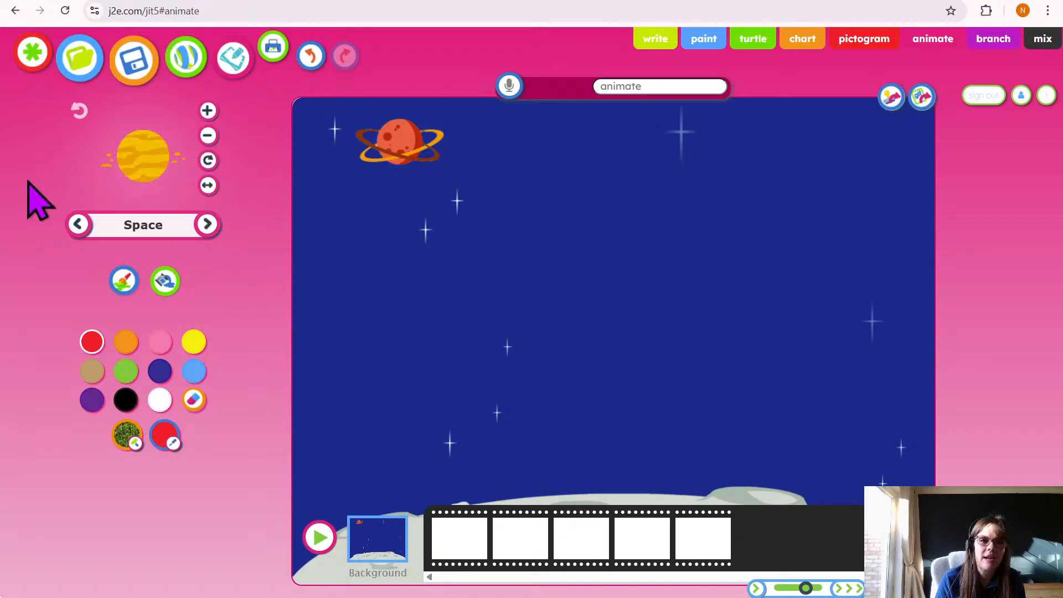
click(209, 136)
click(209, 136)
click(209, 136)
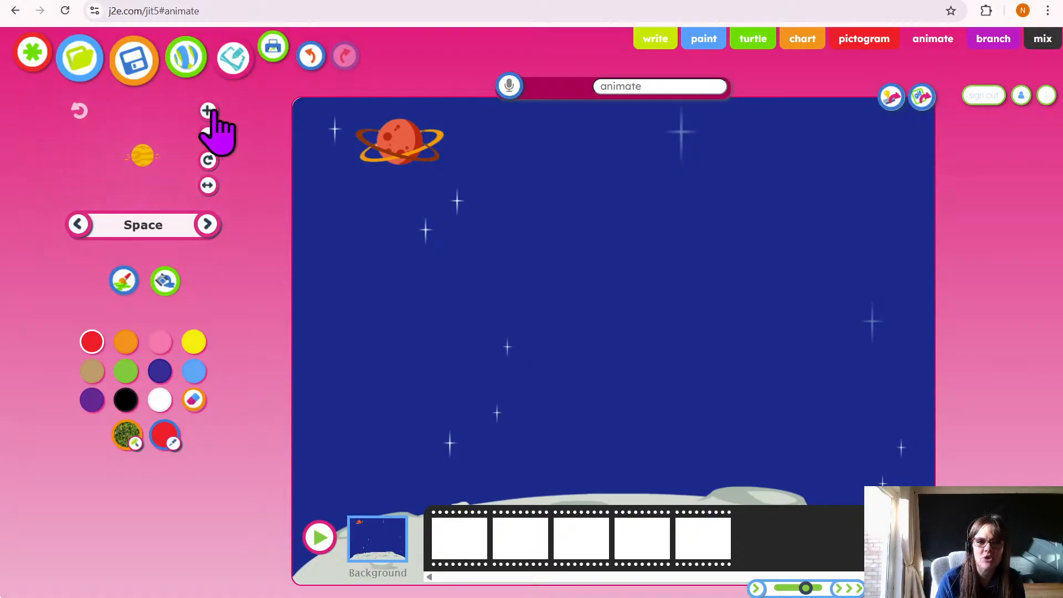
click(208, 111)
click(208, 111)
click(873, 151)
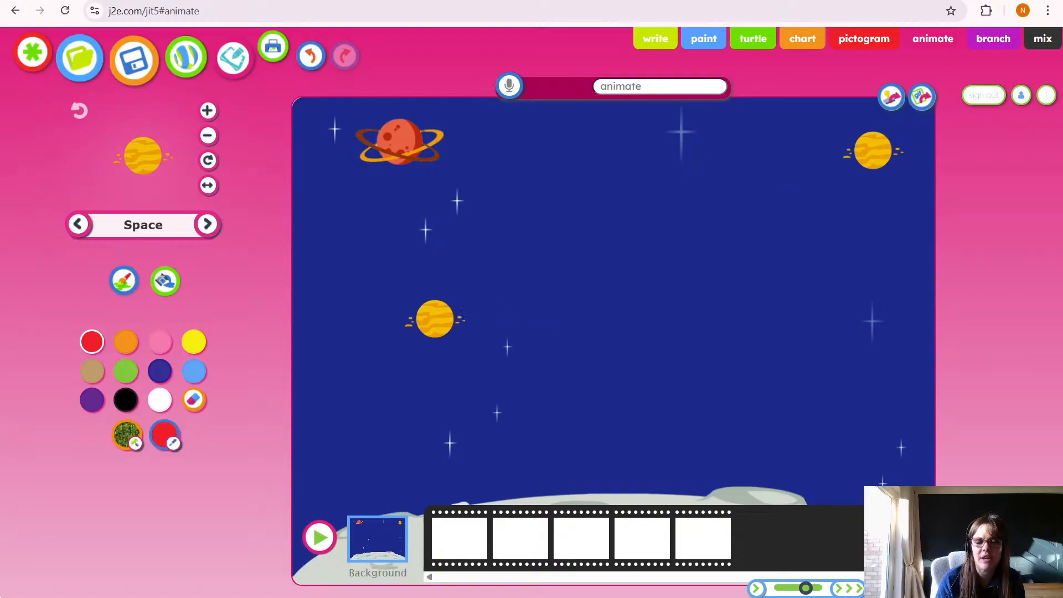
click(208, 224)
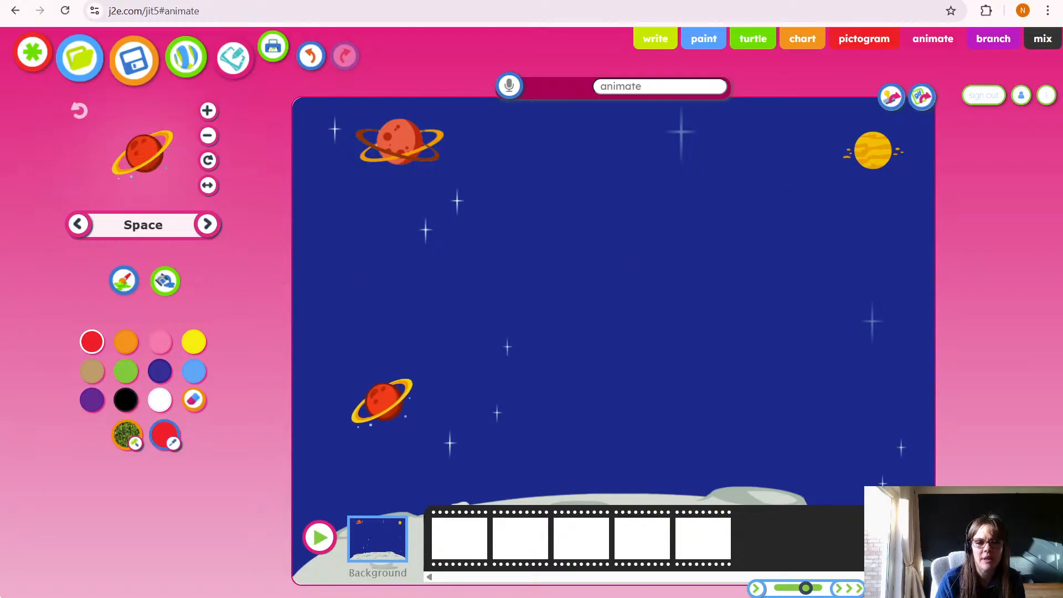
click(363, 408)
Scatter seven smallest-size yellow star clusters across the background, and reset the star picture to its original size.
click(207, 225)
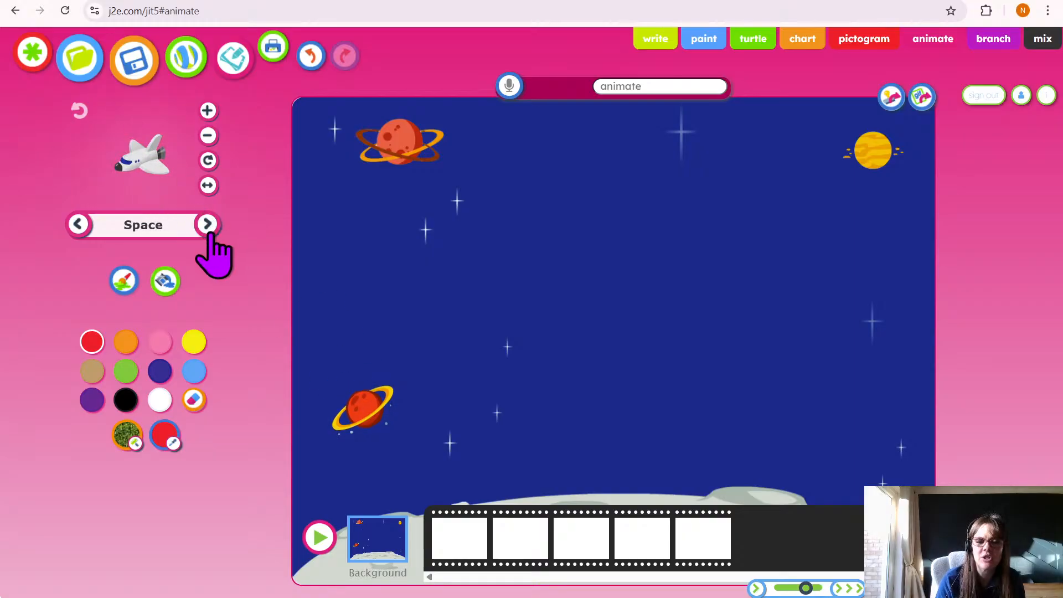
click(208, 228)
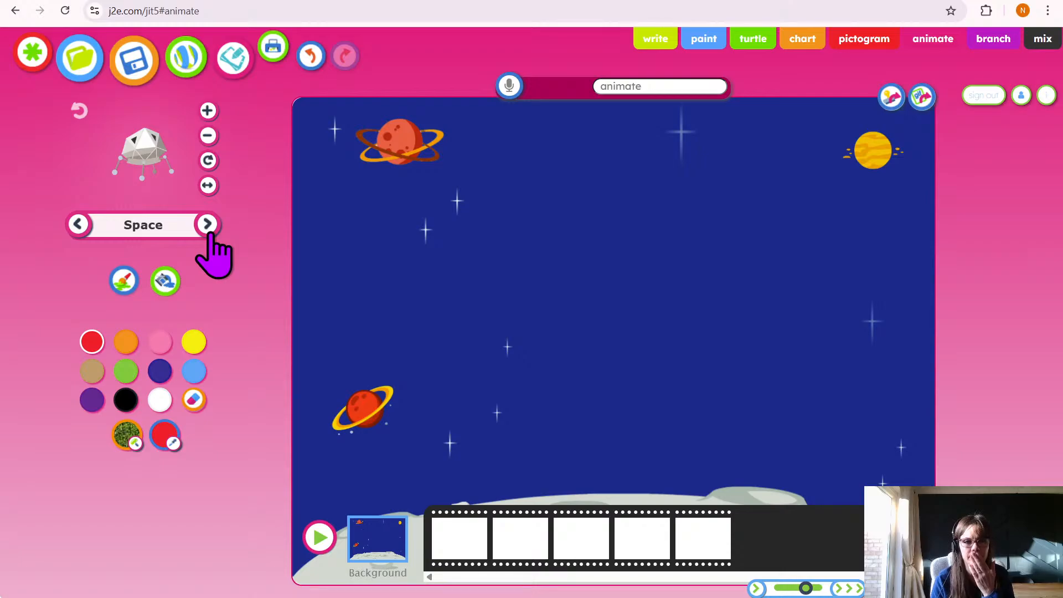
click(208, 228)
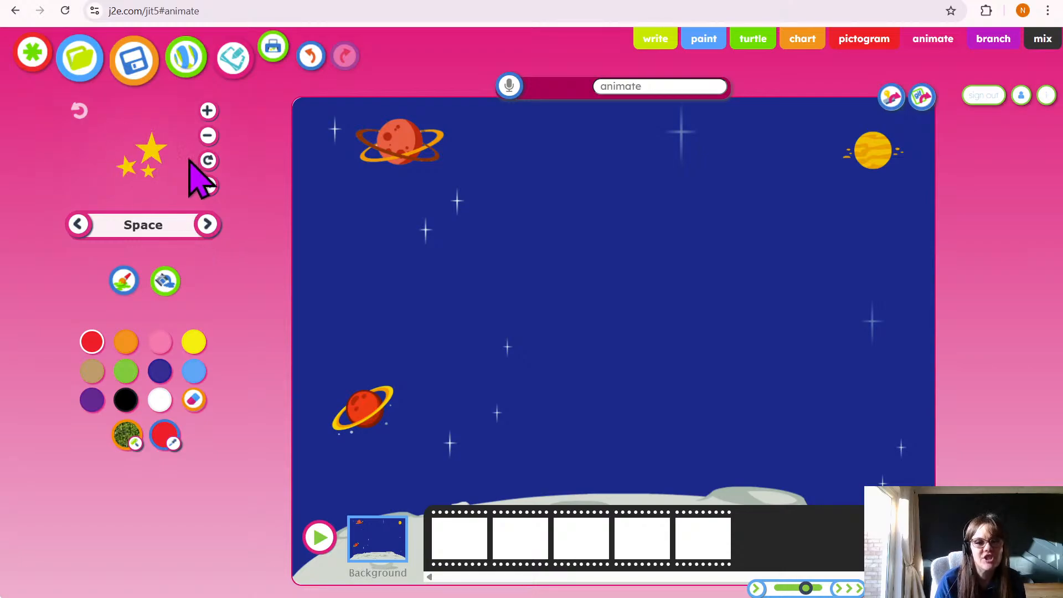
click(208, 136)
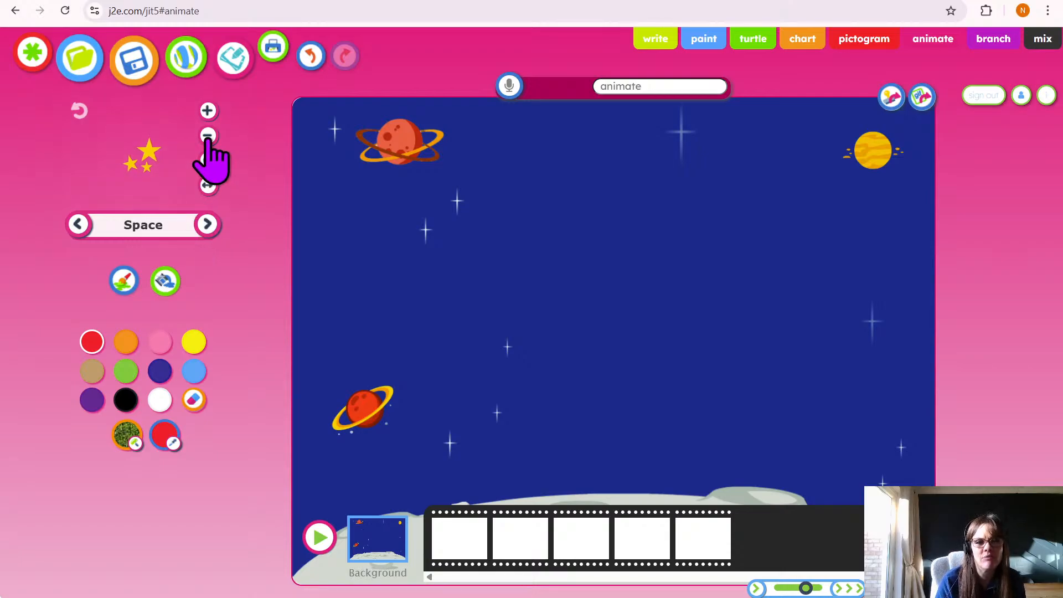
click(208, 135)
click(355, 224)
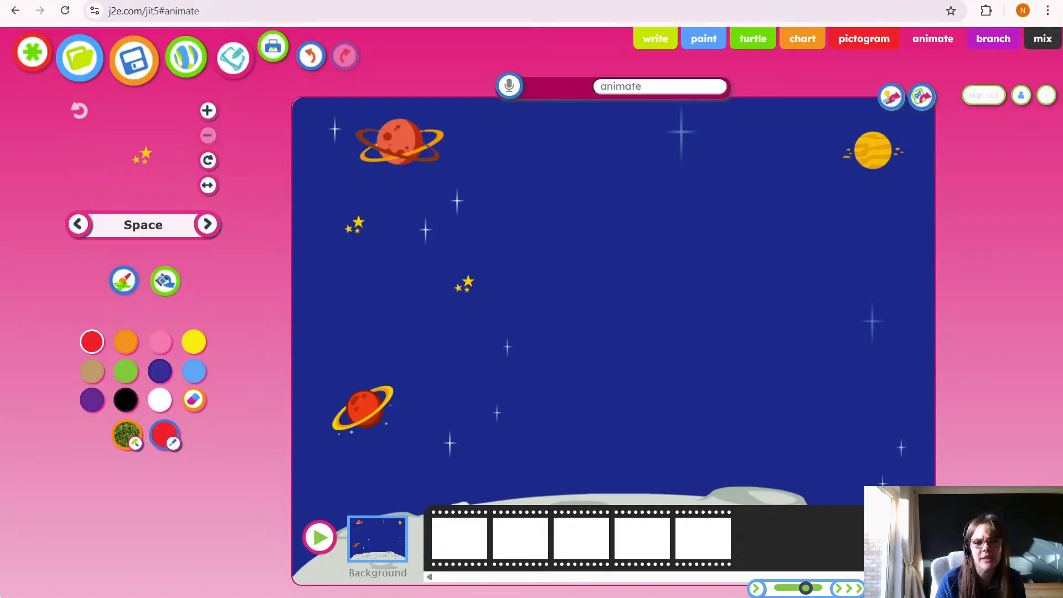
click(624, 288)
click(610, 130)
click(879, 202)
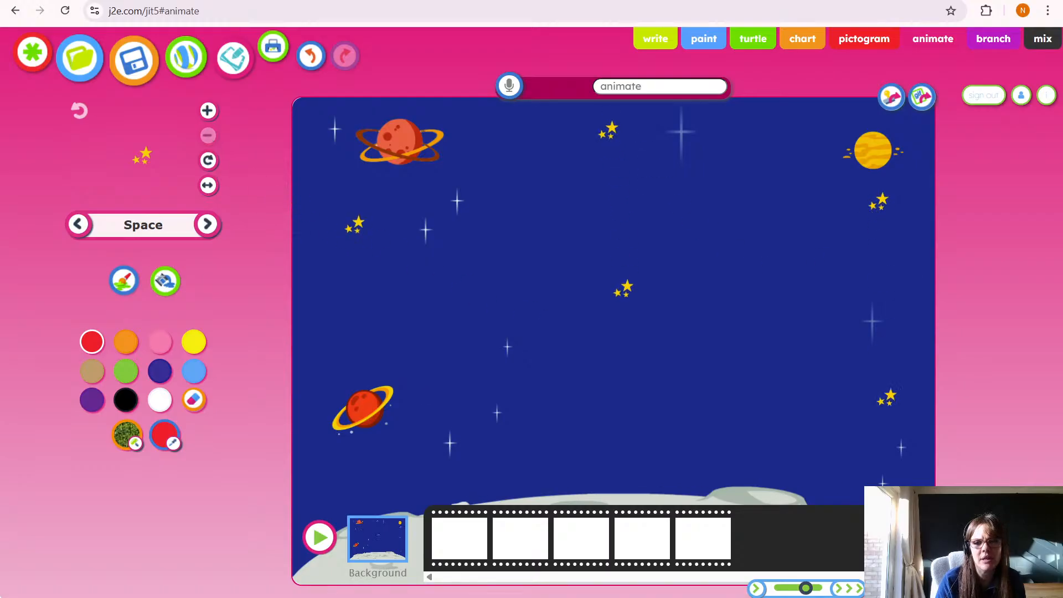
click(900, 411)
click(638, 462)
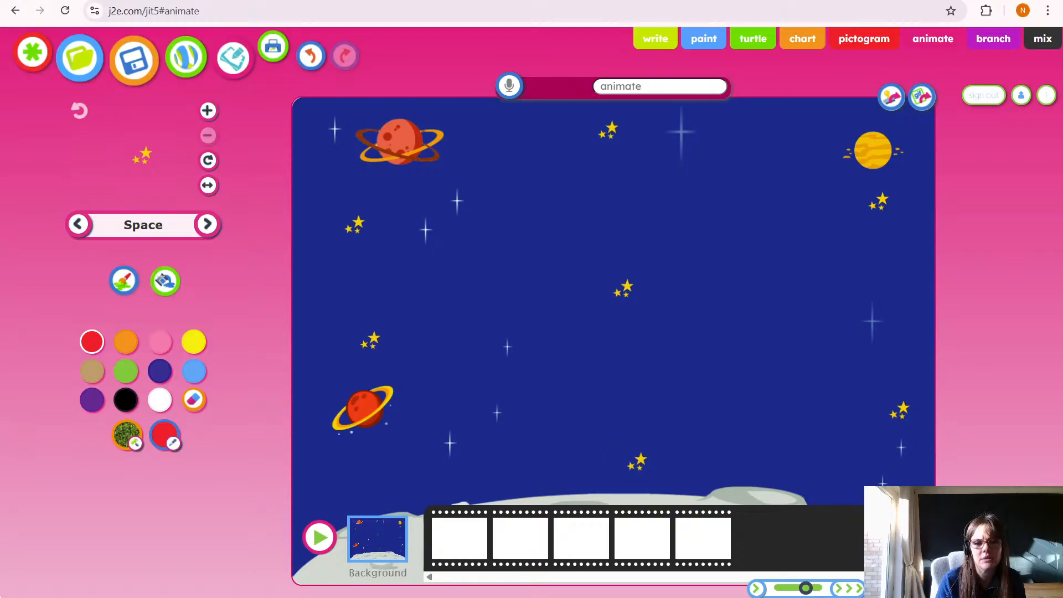
click(362, 336)
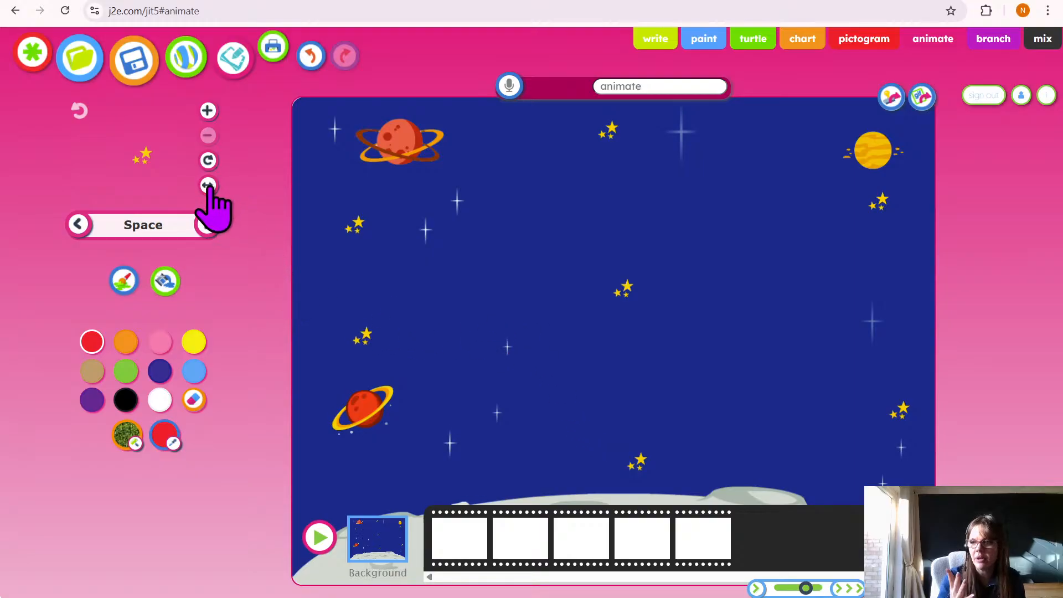
click(80, 112)
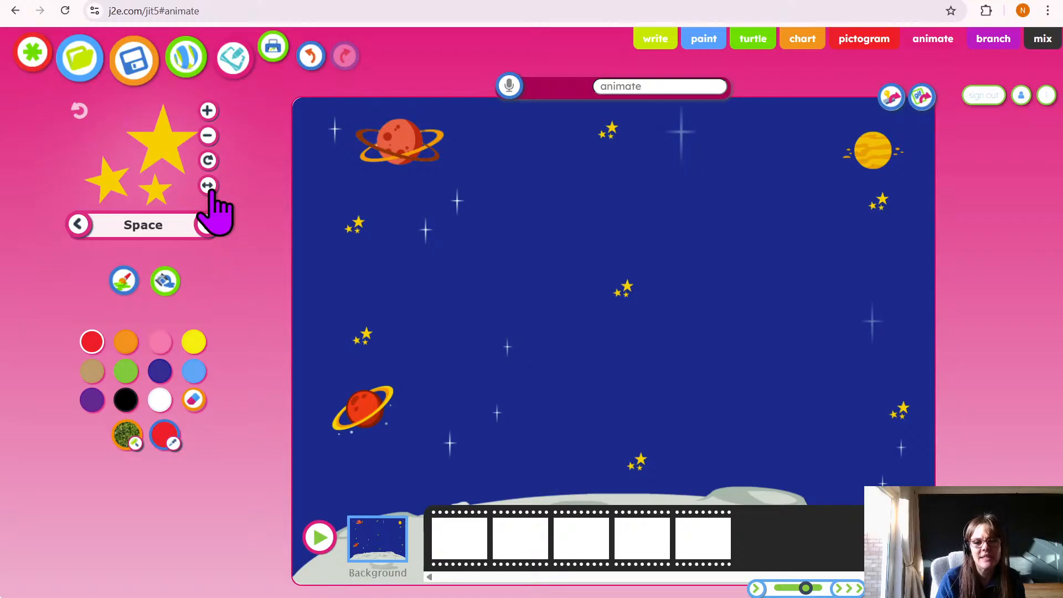
Flip the star picture horizontally and back, and rotate it clockwise until its largest star is at the picture's upper left.
click(208, 186)
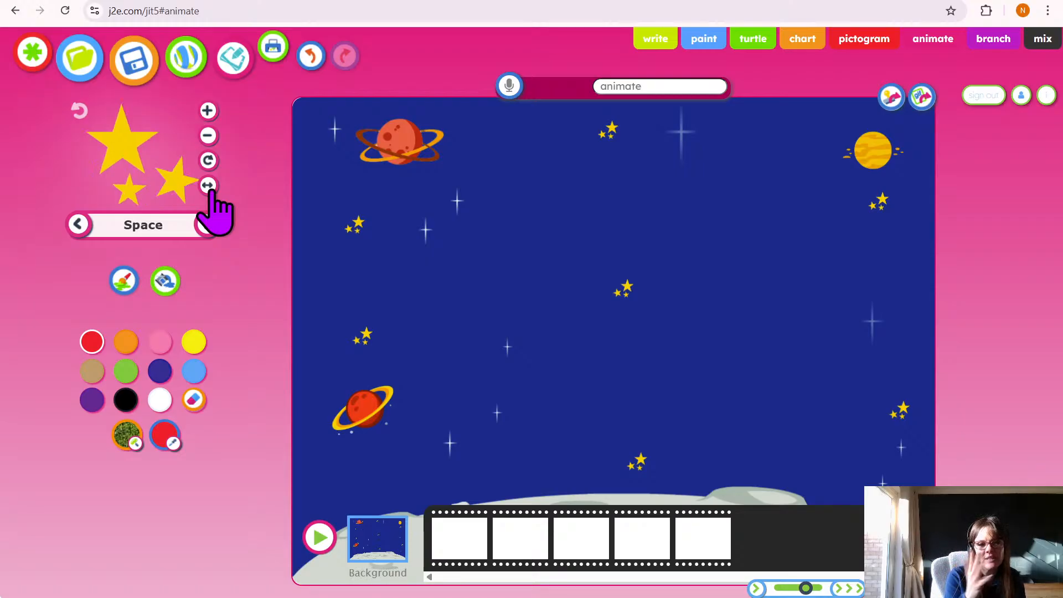
click(208, 186)
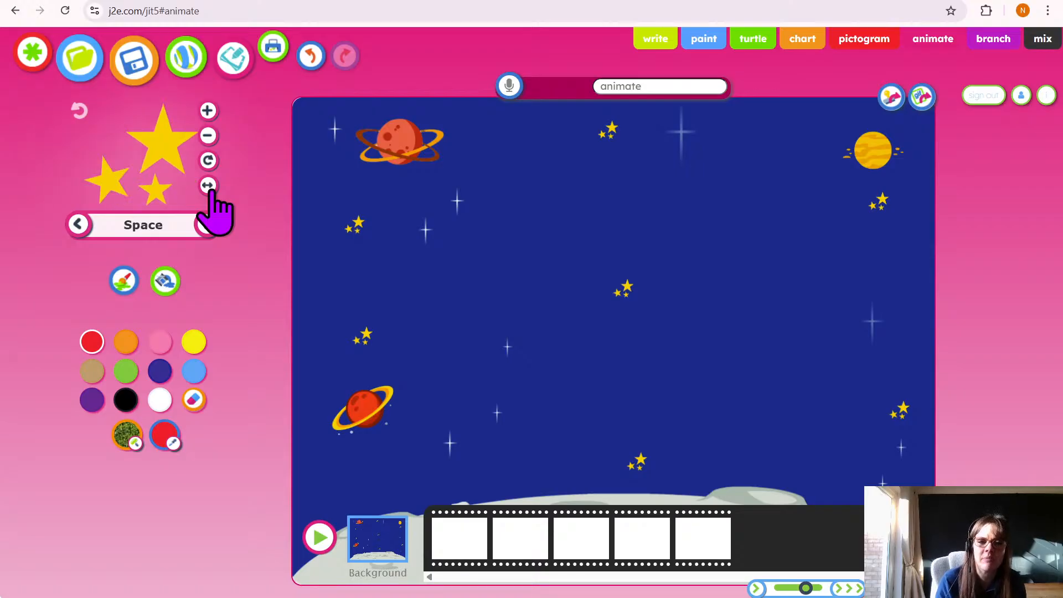
click(211, 163)
click(211, 162)
click(211, 162)
click(211, 163)
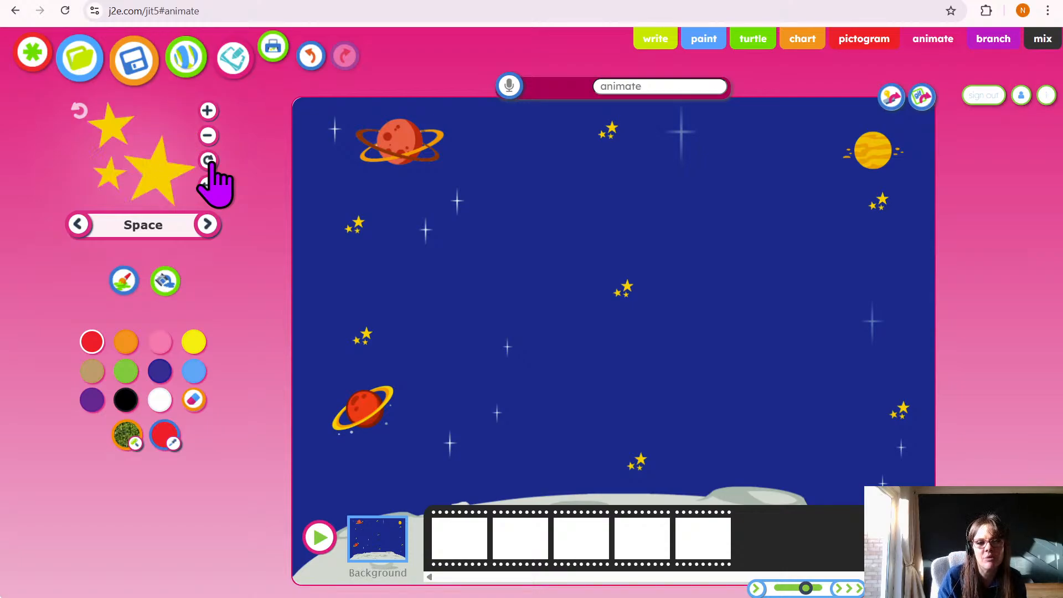
click(211, 163)
click(211, 163)
click(211, 162)
click(211, 163)
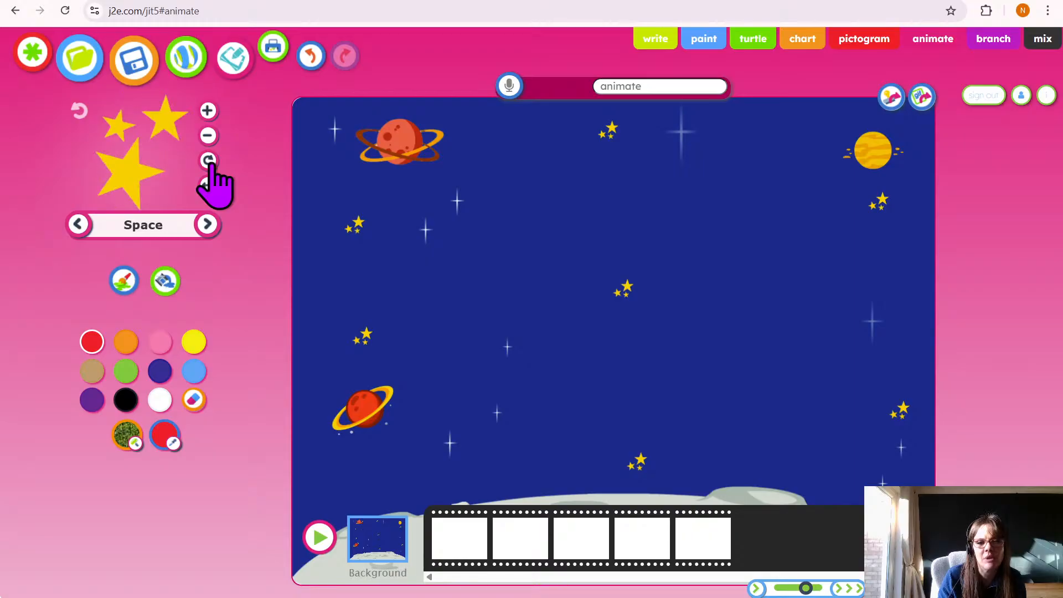
click(211, 163)
click(211, 162)
click(211, 163)
click(211, 163)
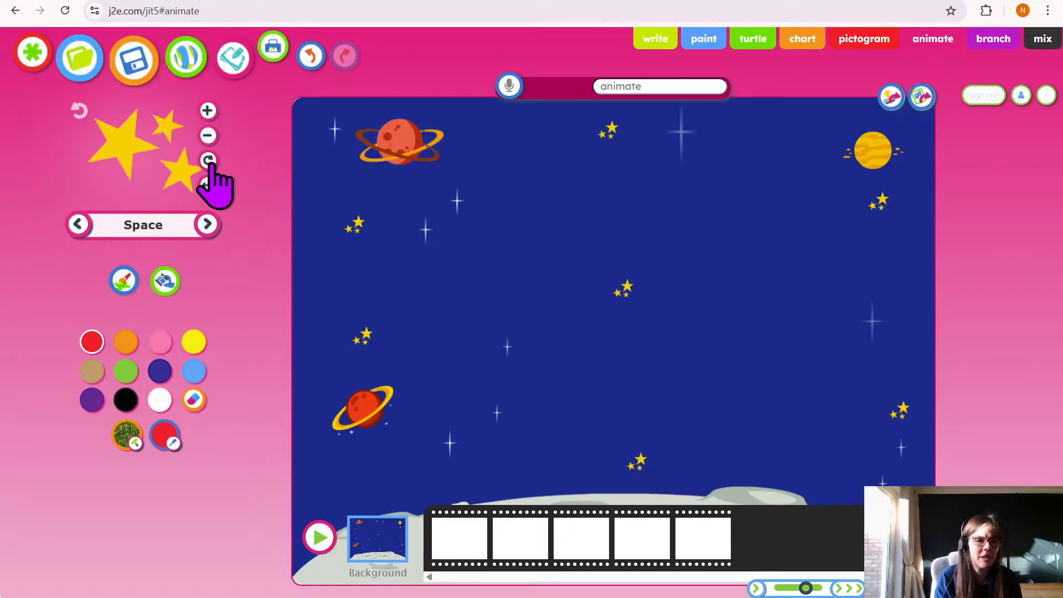
click(211, 163)
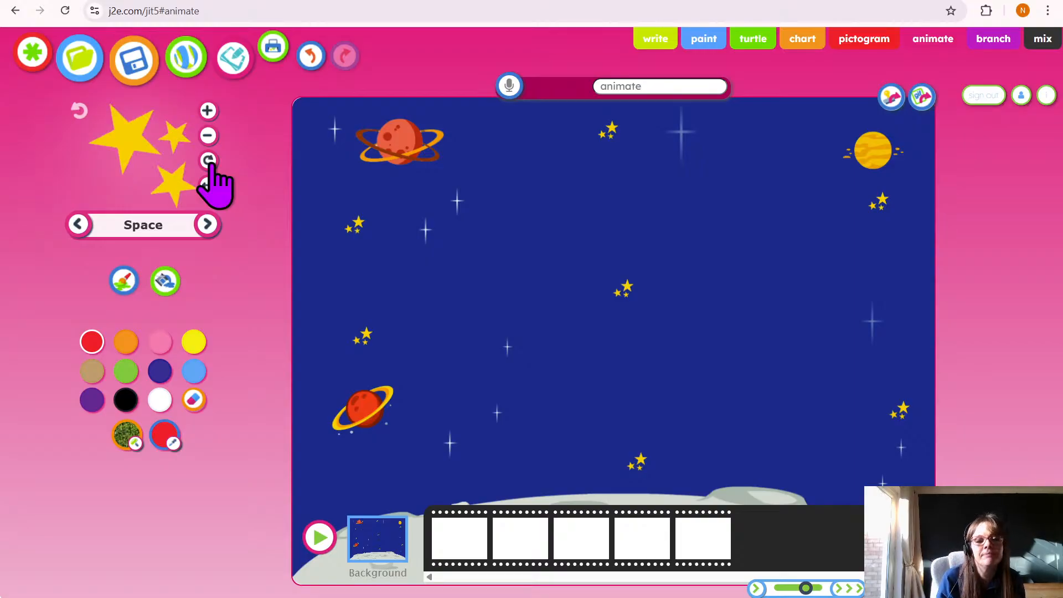
Shrink the rotated star picture to its smallest size and scatter nine clusters across the empty parts of the background.
click(207, 135)
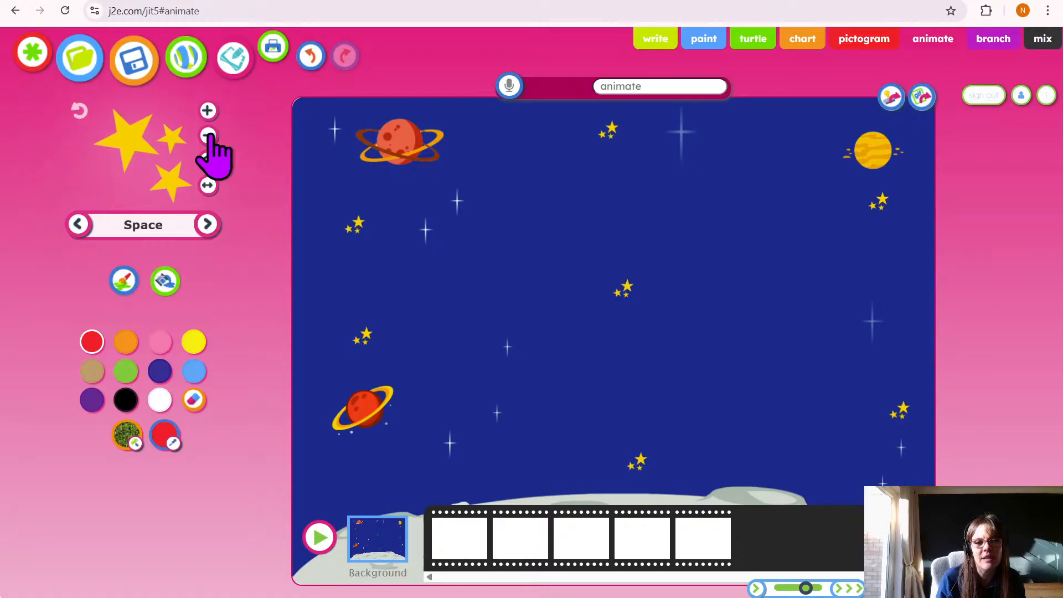
click(208, 135)
click(208, 135)
click(208, 135)
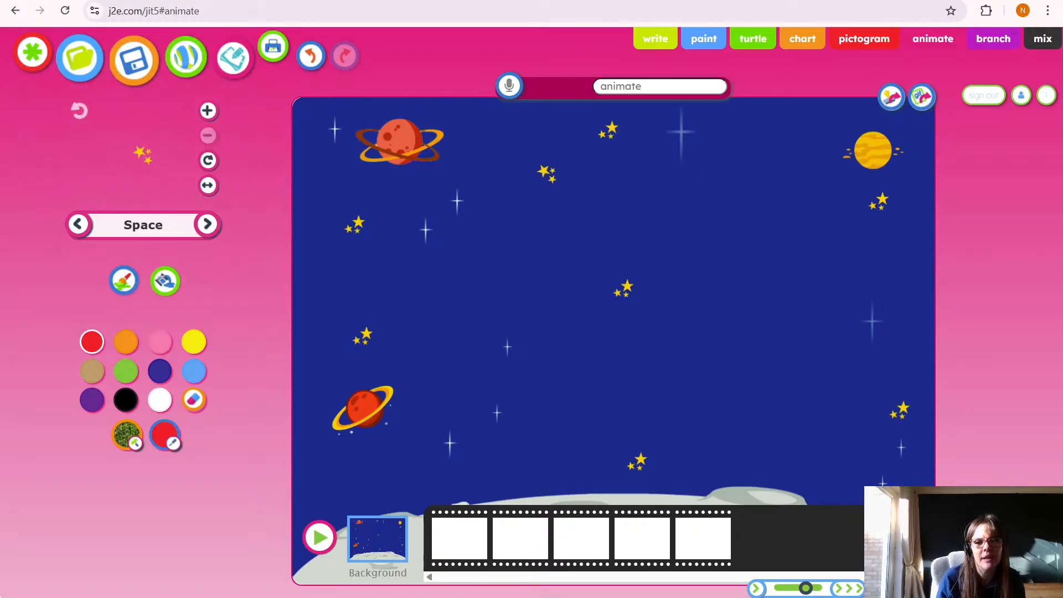
click(533, 195)
click(481, 291)
click(542, 427)
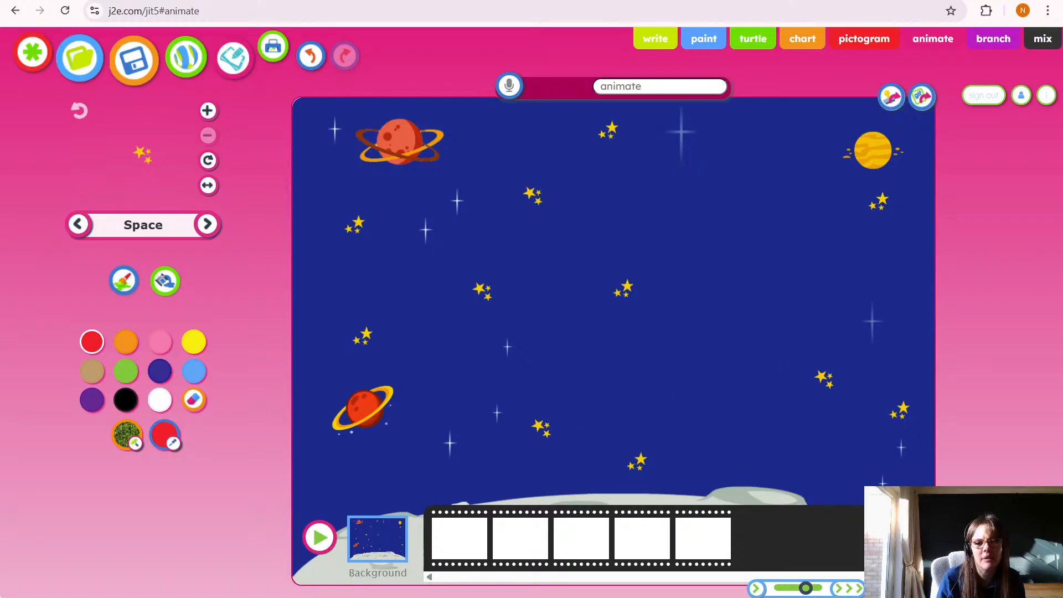
click(803, 371)
click(750, 178)
click(716, 350)
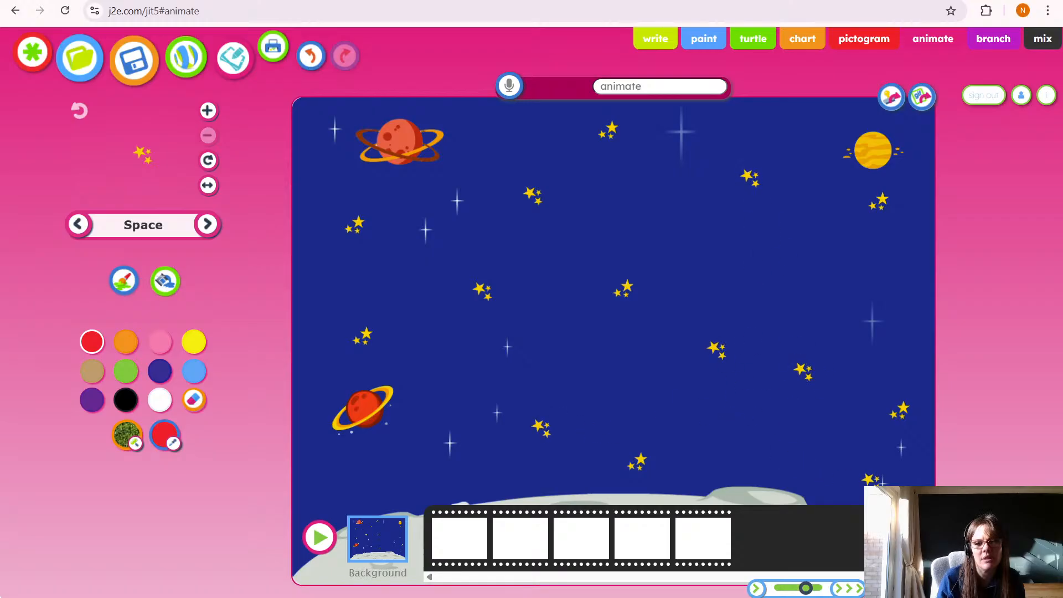
click(911, 490)
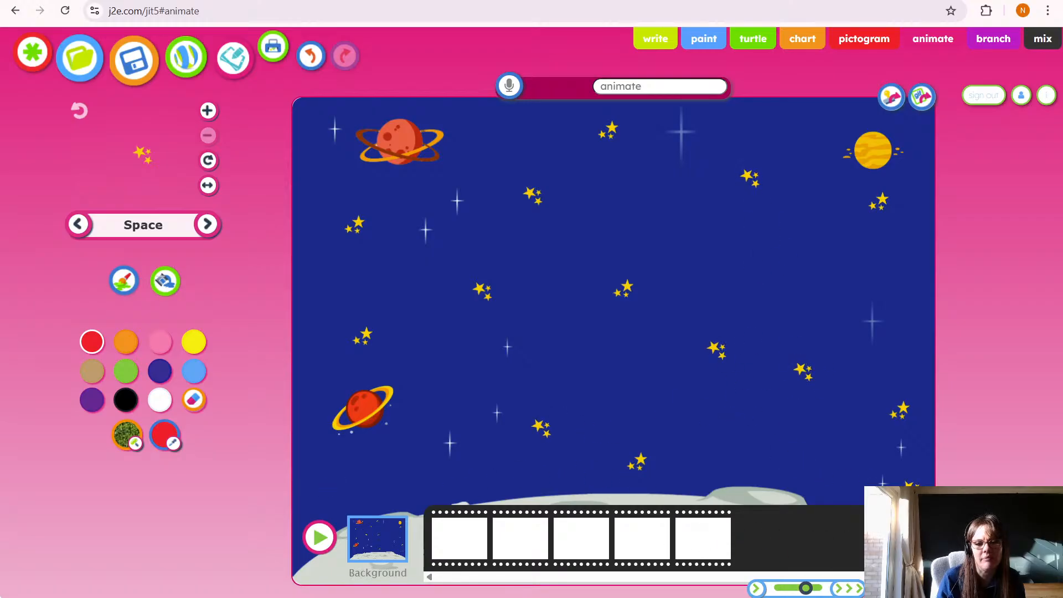
click(325, 481)
click(328, 259)
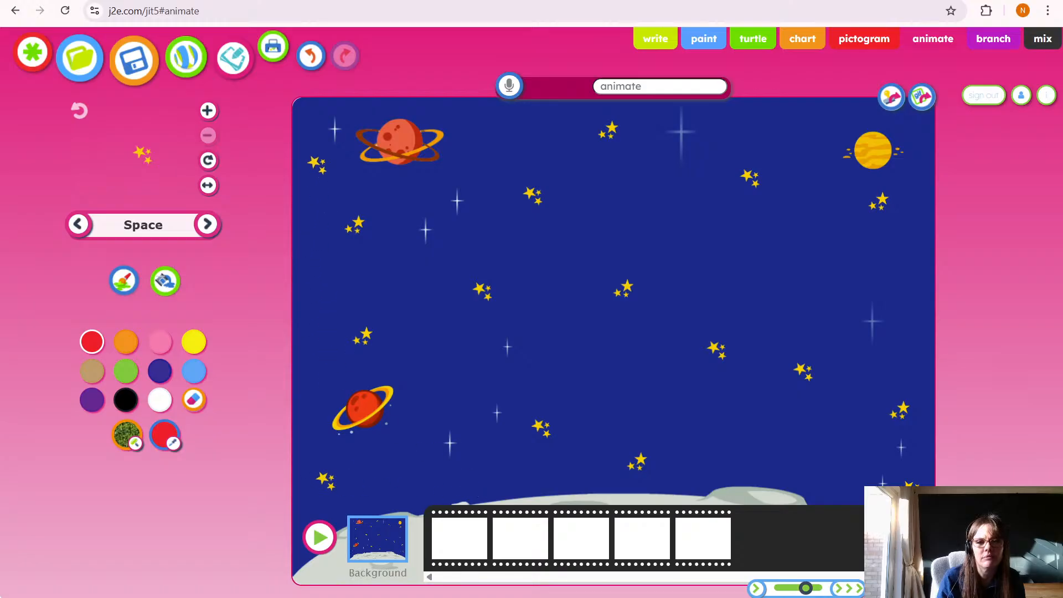
click(313, 122)
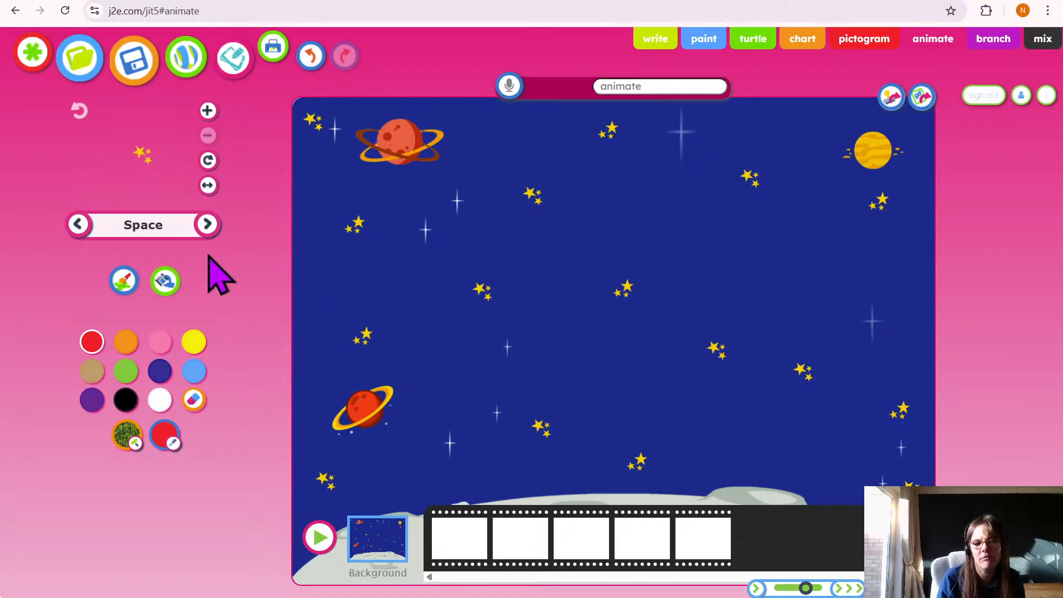
Choose the flaming meteor from the Space pictures, shrink it by three size steps and place it between the orange ringed planet and the top stars.
click(80, 110)
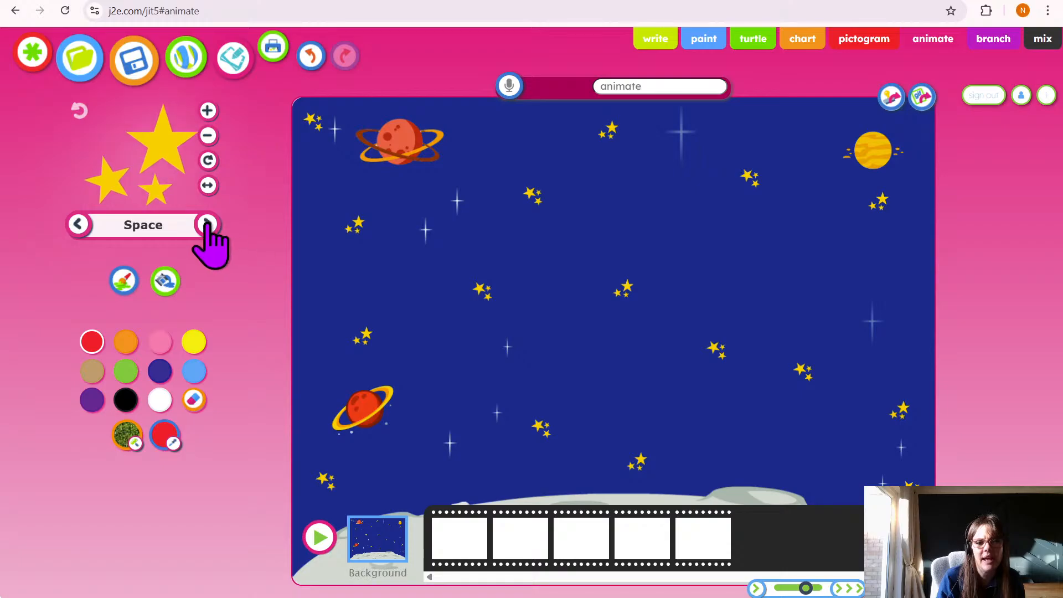
click(208, 223)
click(208, 224)
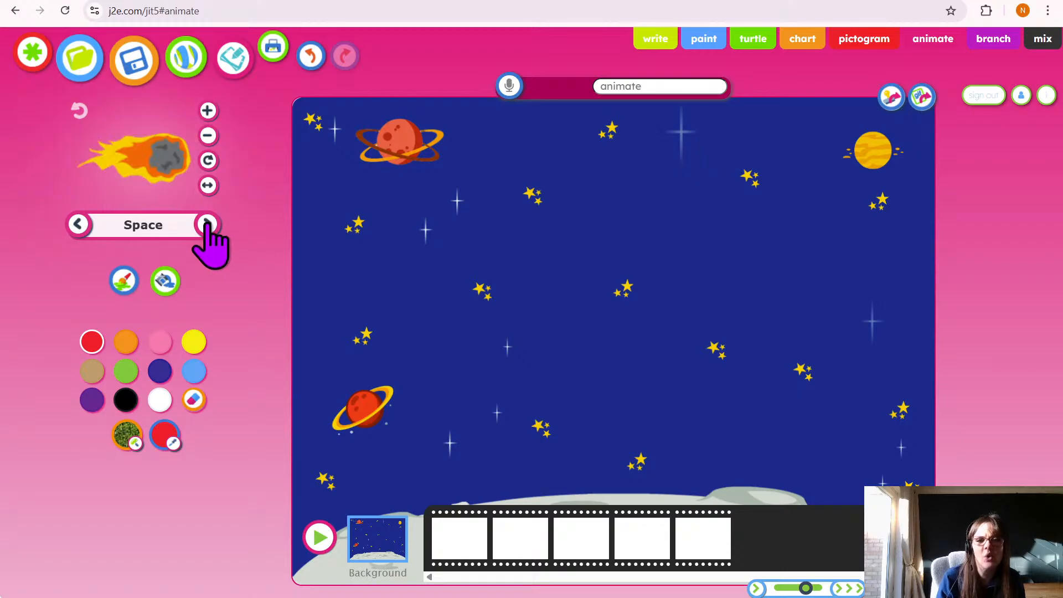
click(208, 136)
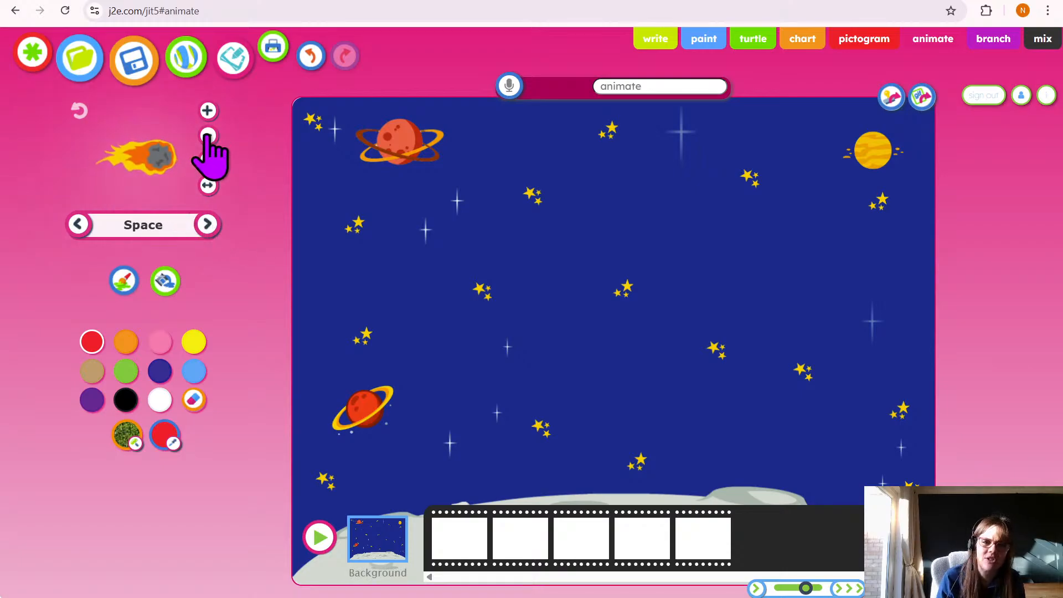
click(208, 136)
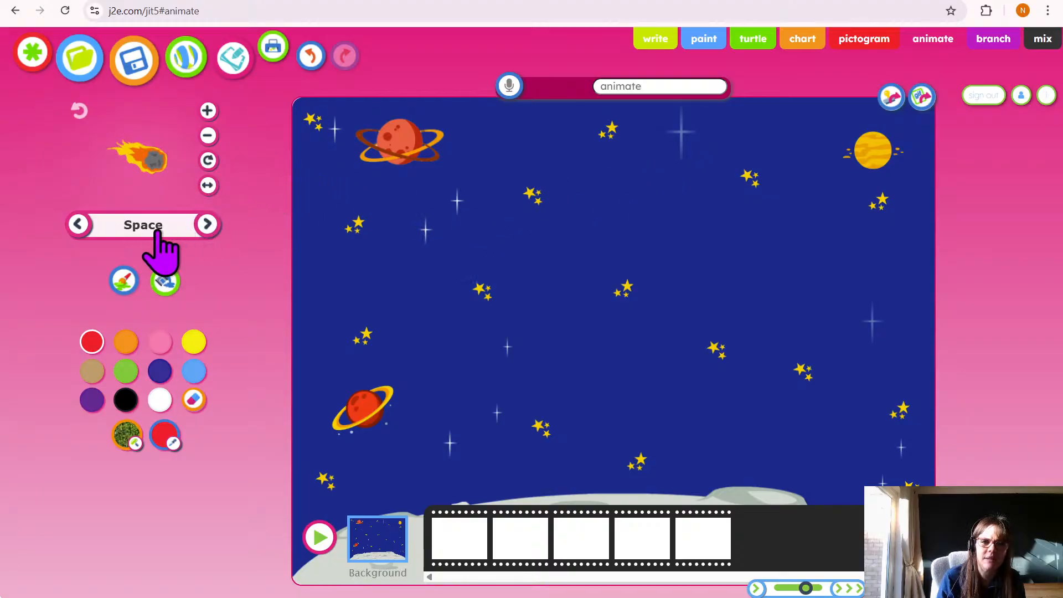
click(208, 136)
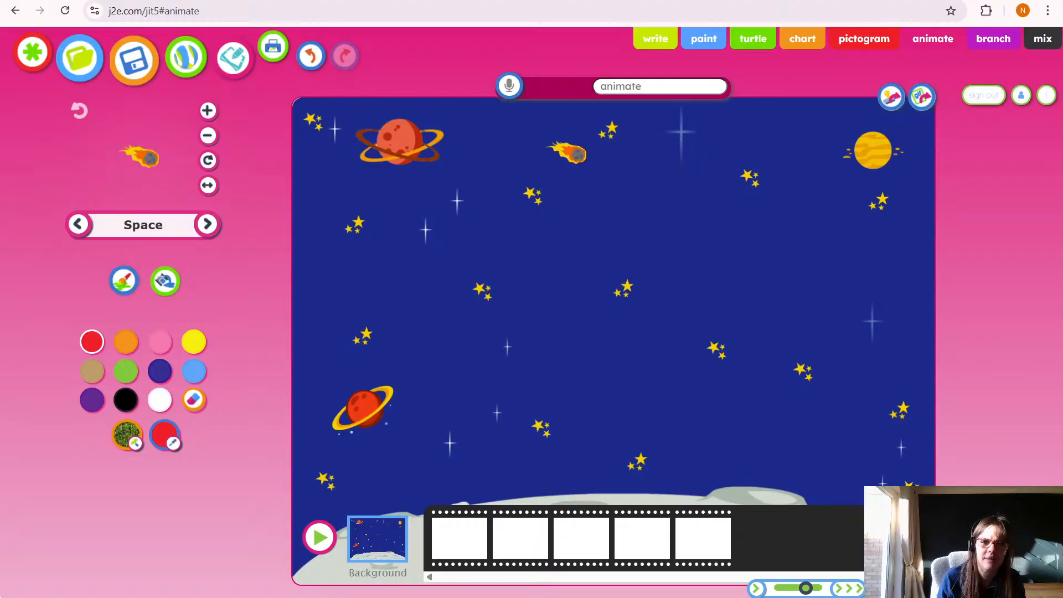
click(543, 141)
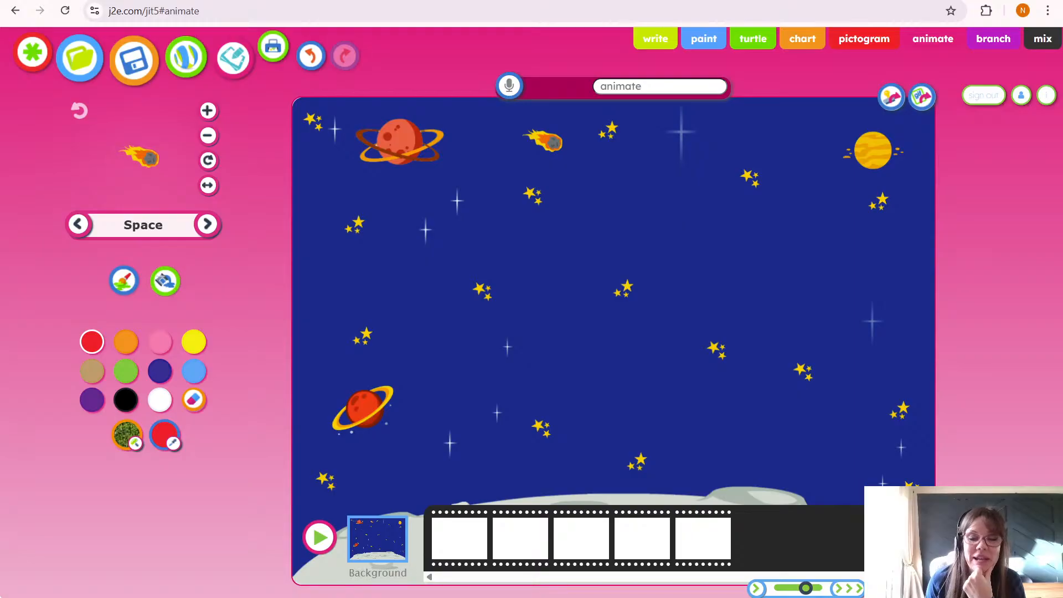
Select the first animation frame, reset the picture size and choose the white space shuttle from the Space pictures.
click(464, 547)
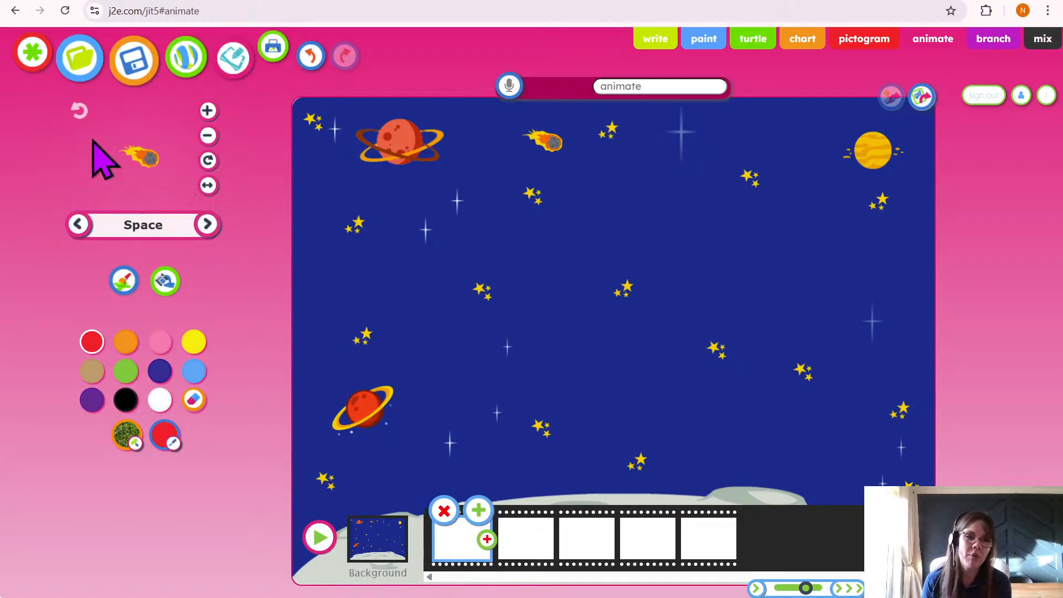
click(78, 110)
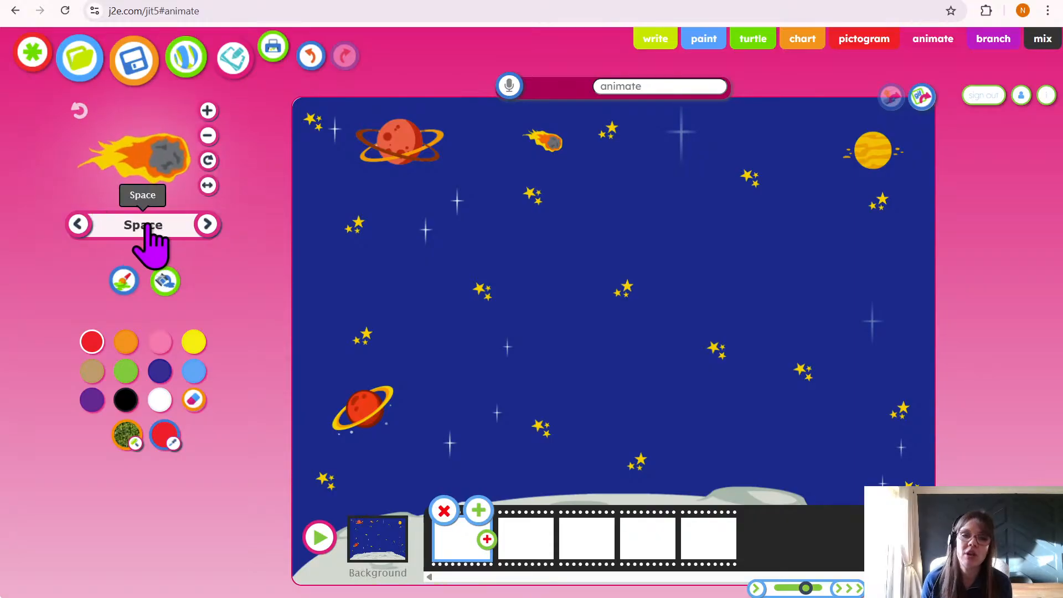
click(206, 229)
click(206, 230)
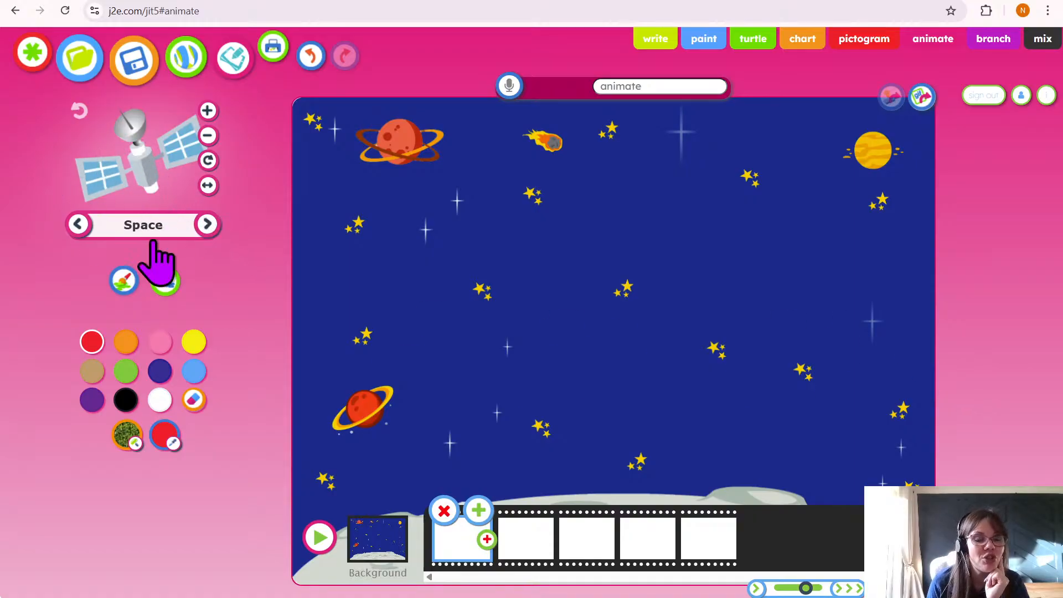
click(207, 224)
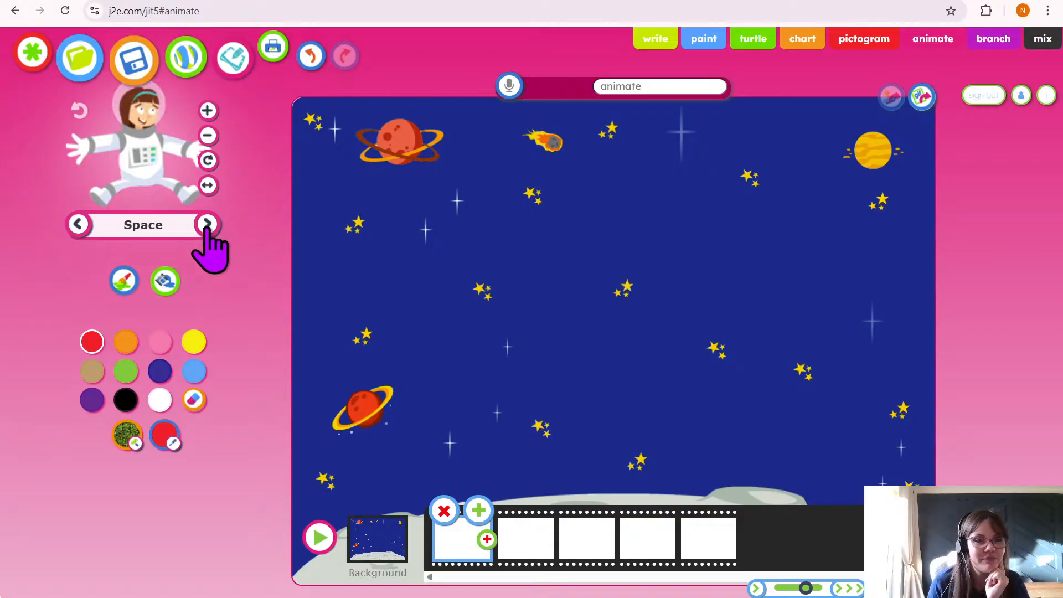
click(207, 224)
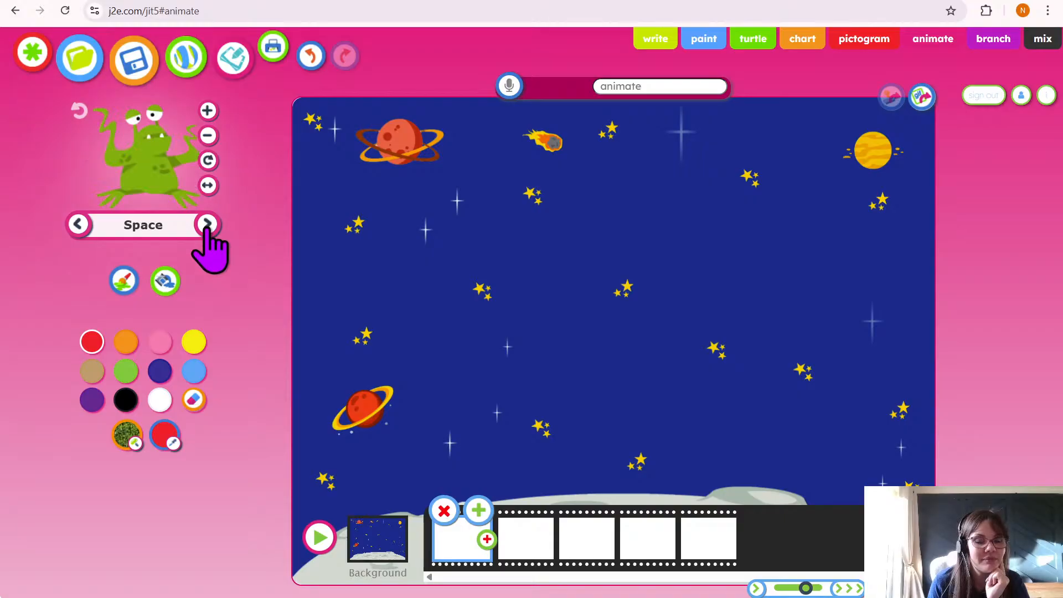
click(207, 224)
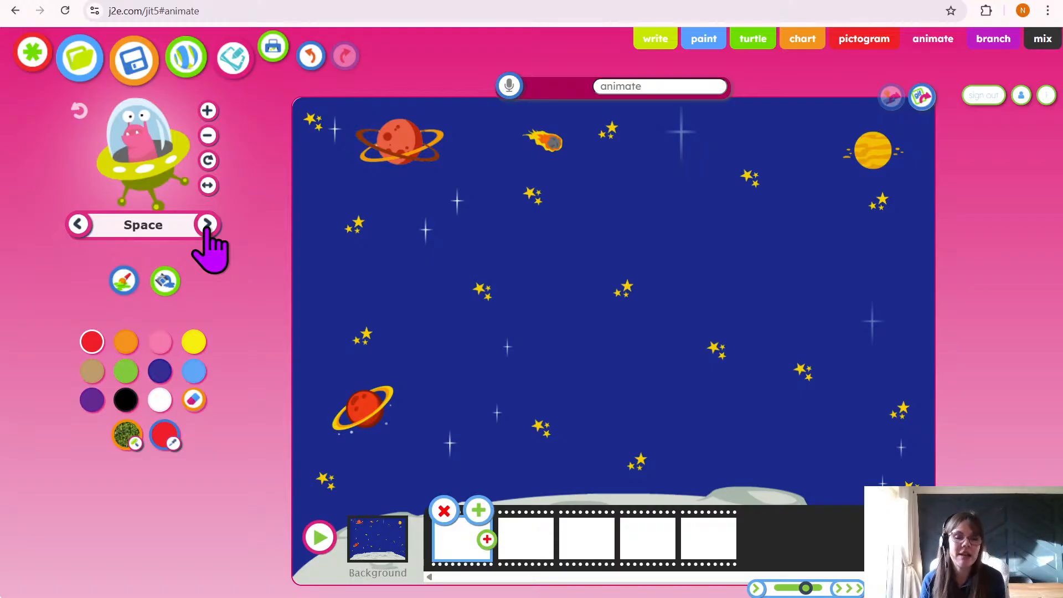
click(207, 224)
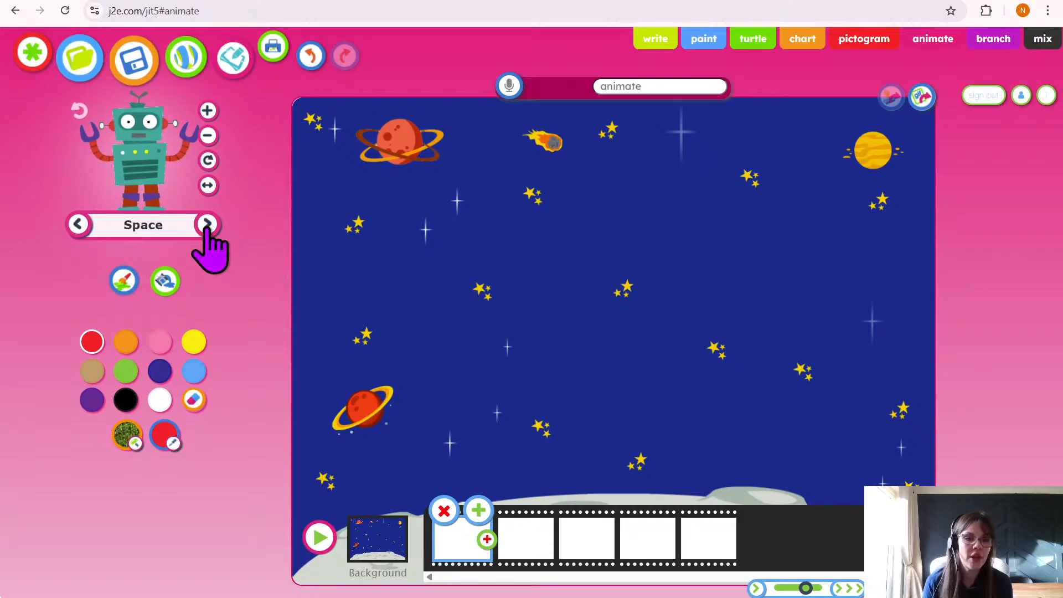
click(207, 224)
click(207, 224)
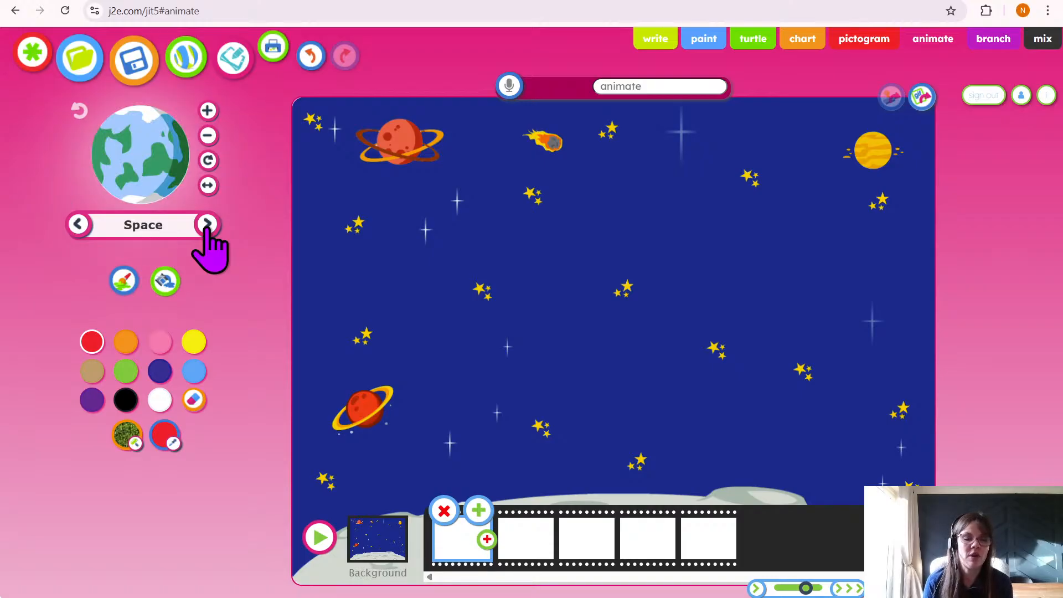
click(207, 225)
click(207, 224)
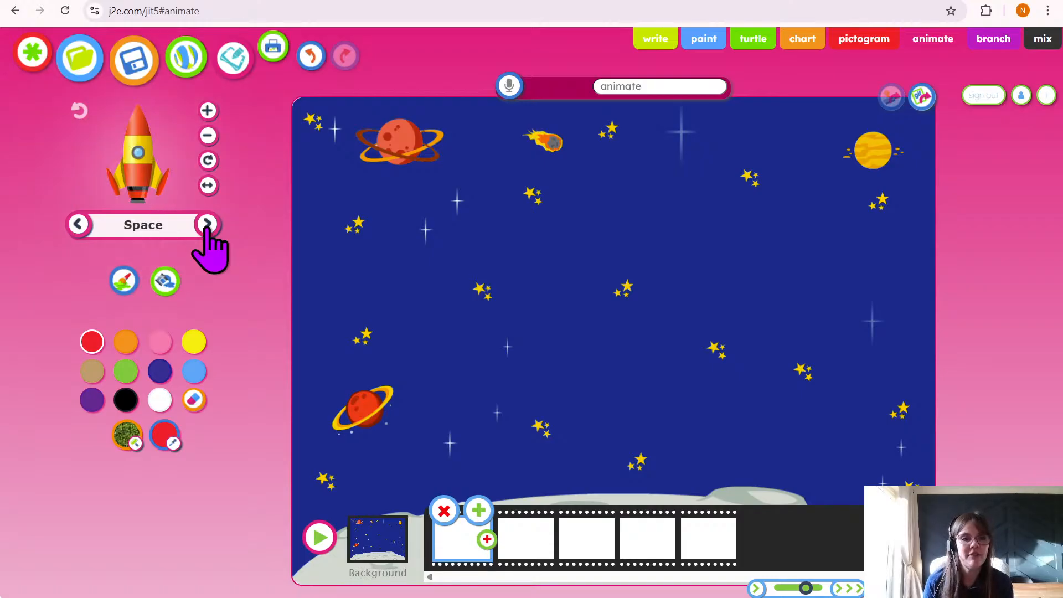
click(208, 224)
click(207, 225)
click(207, 224)
click(207, 224)
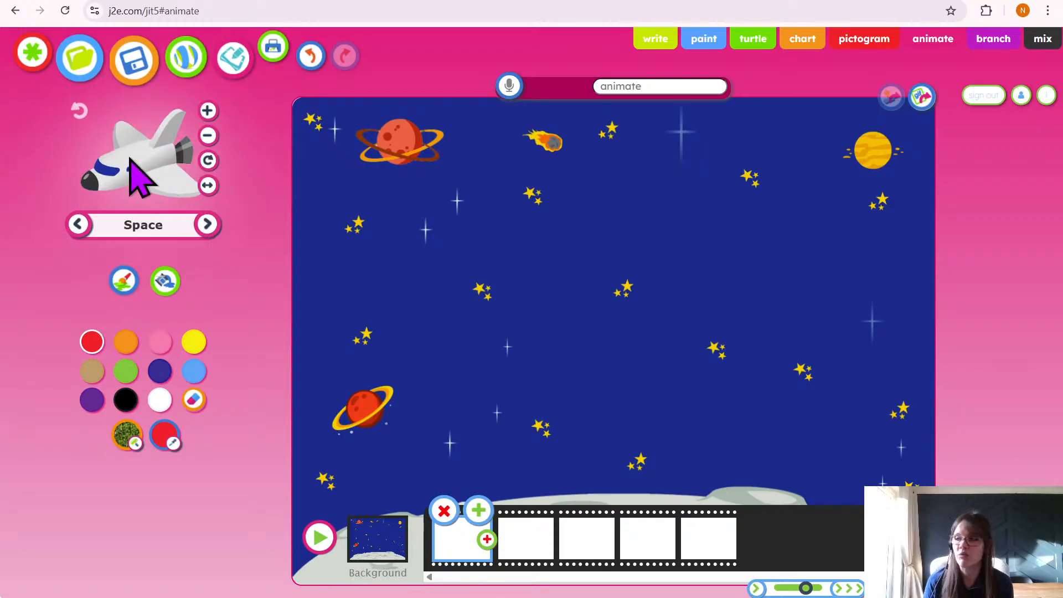
Make the space shuttle two size steps smaller and place it below the yellow planet, partly beyond the frame's right edge.
drag(164, 167, 825, 277)
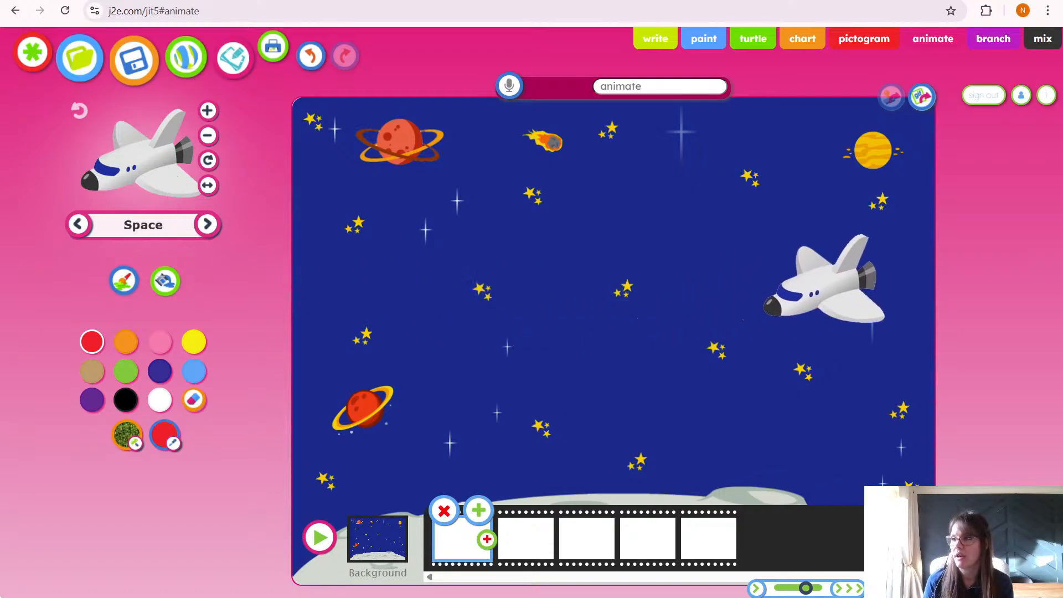
click(209, 111)
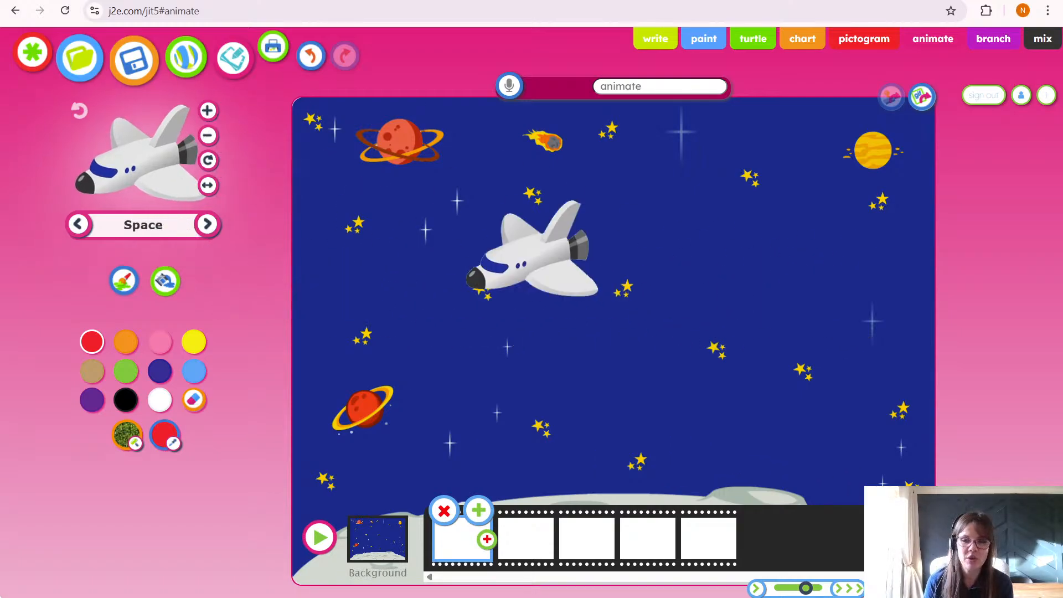
click(208, 136)
click(208, 138)
click(207, 138)
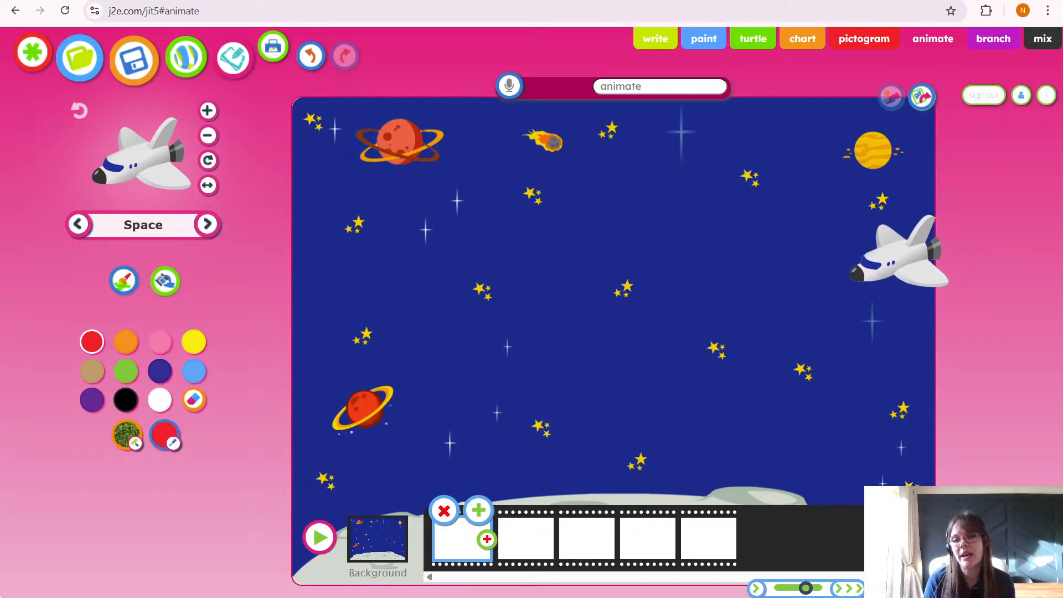
click(898, 248)
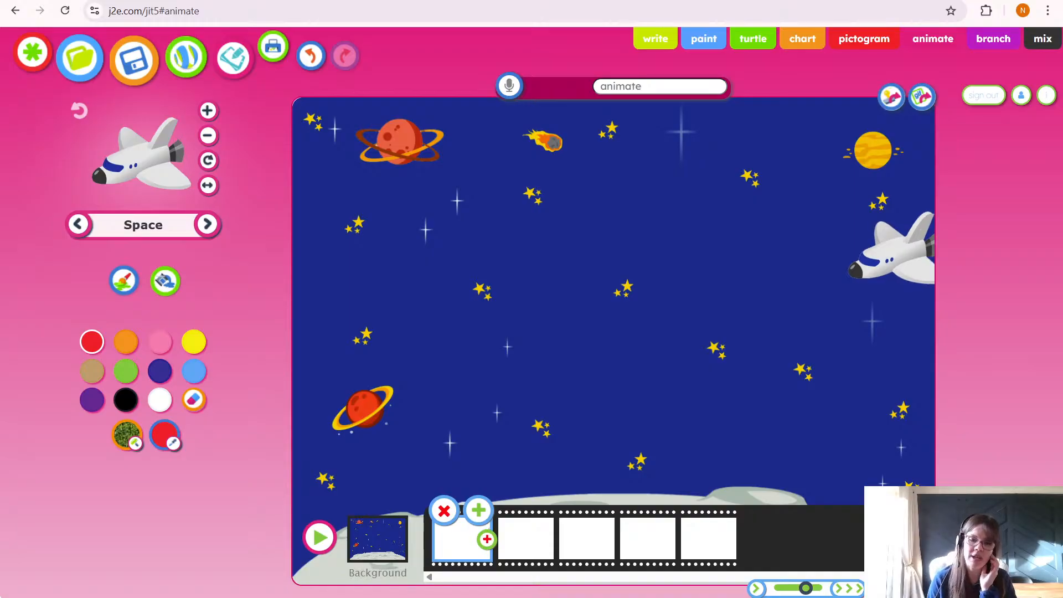
Undo the space shuttle's placement and redo it.
click(309, 56)
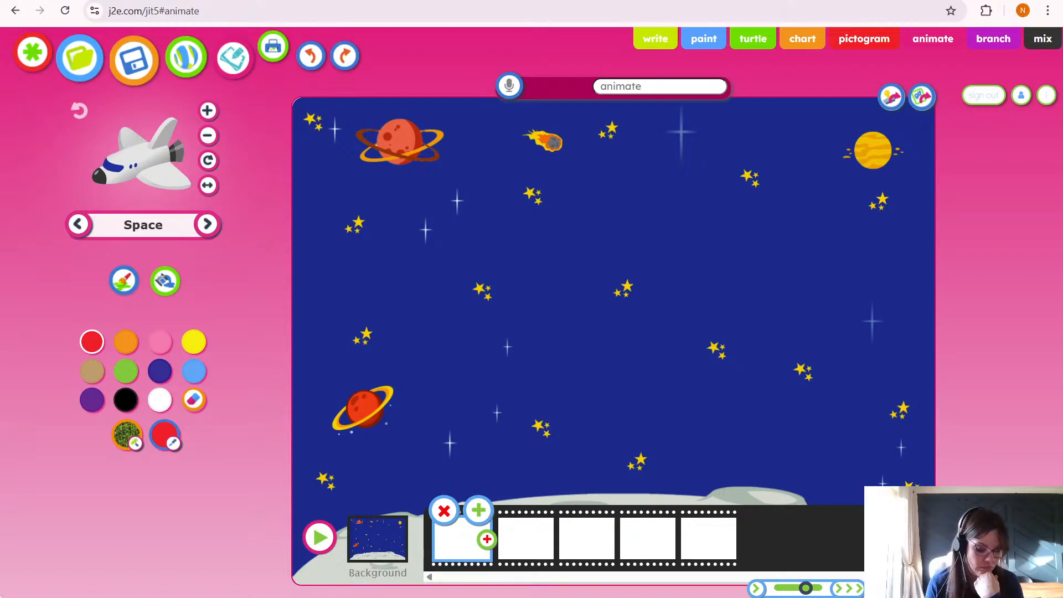
click(345, 56)
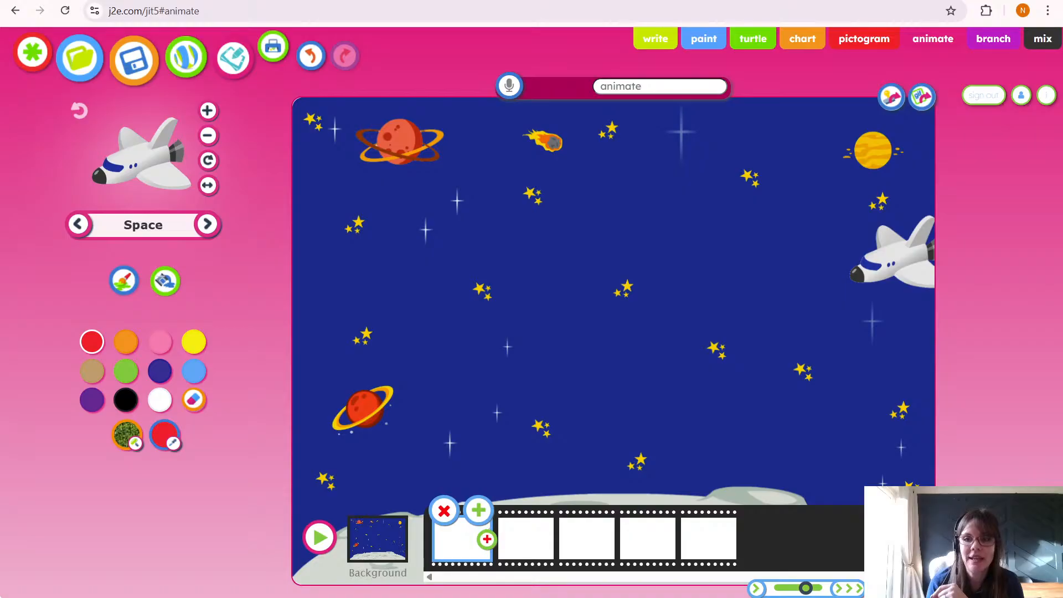
Place the shuttle in the second frame slightly down-left of its first-frame position, undo the placement and place it again.
click(521, 538)
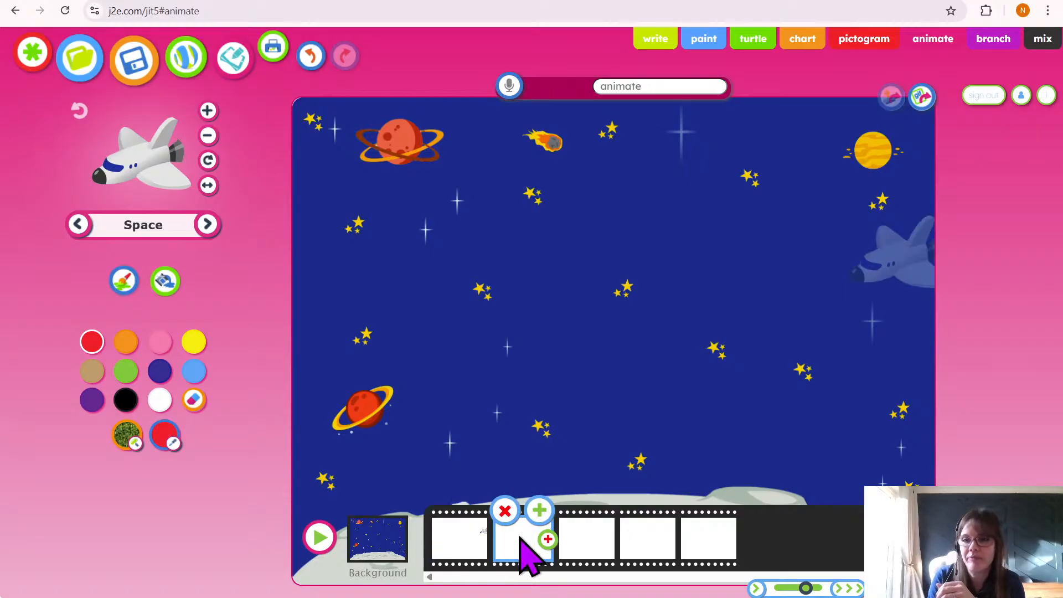
scroll(985, 316, up, 5)
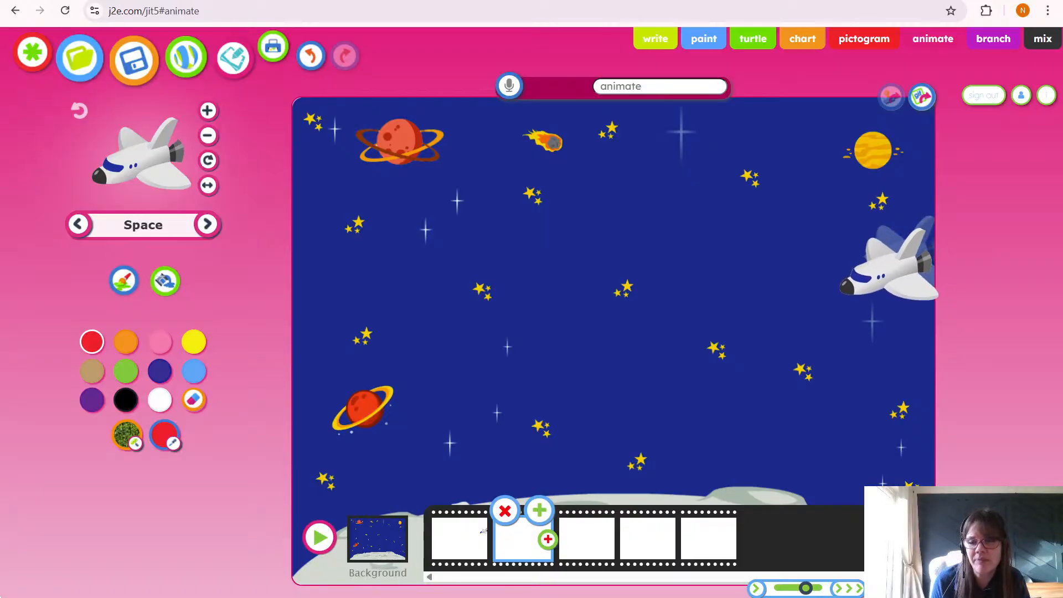
click(890, 265)
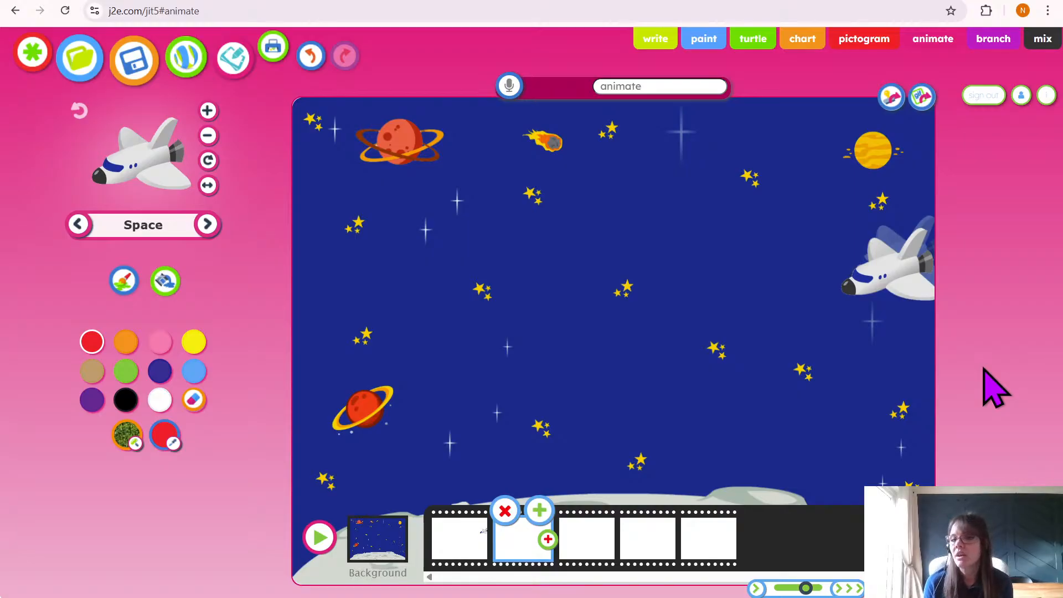
click(311, 56)
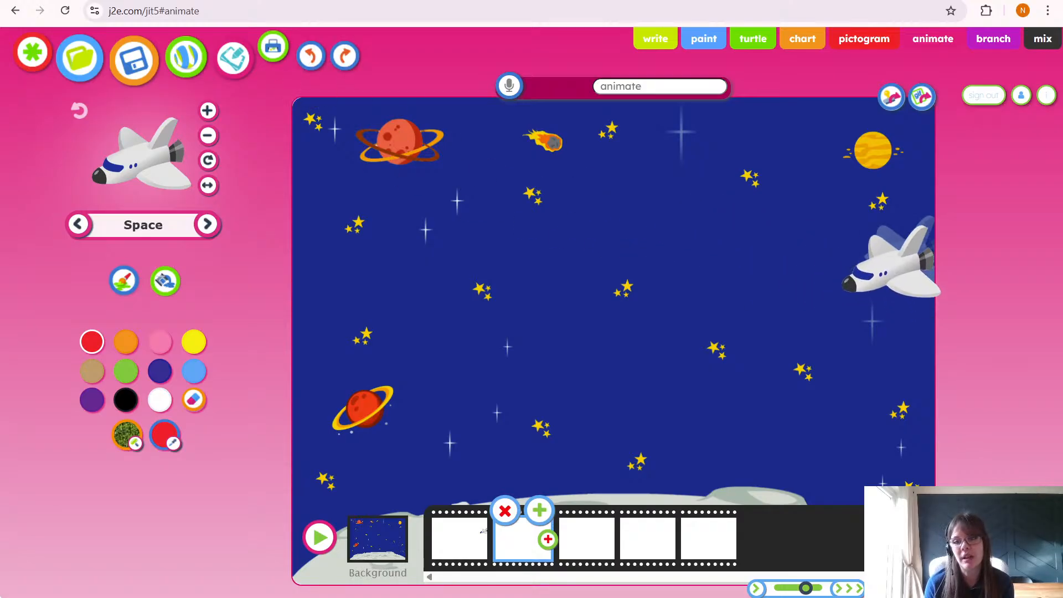
click(890, 260)
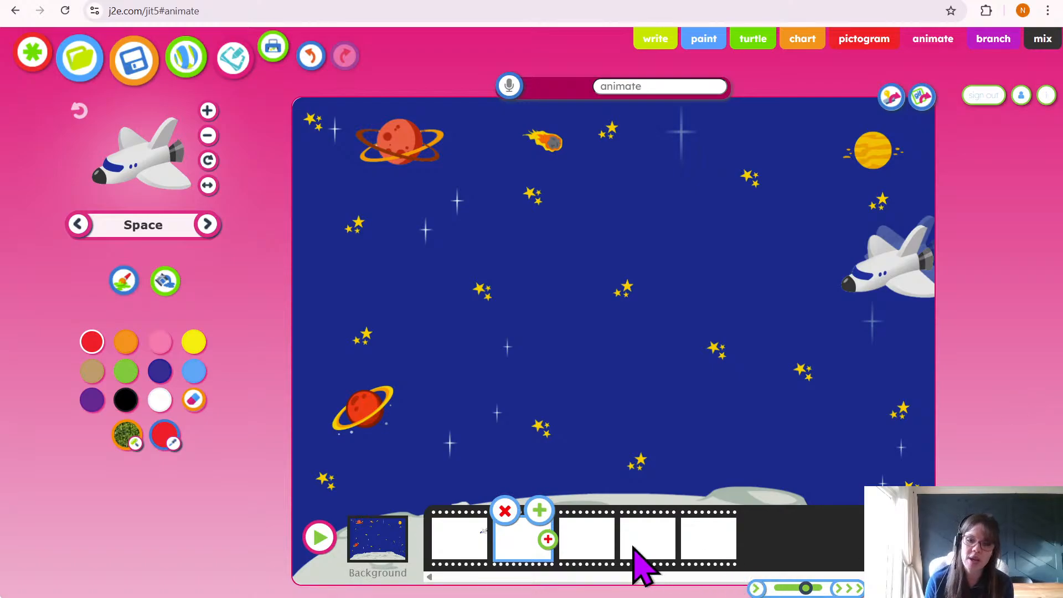
Place the shuttle slightly farther down-left in each of the third to fifth frames and preview the animation.
click(586, 546)
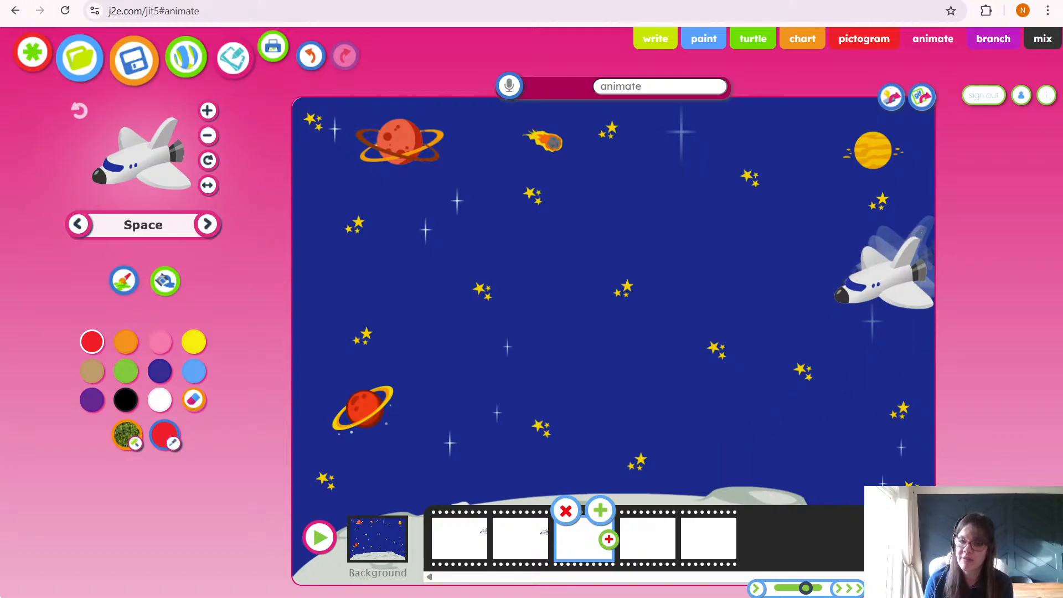
click(885, 268)
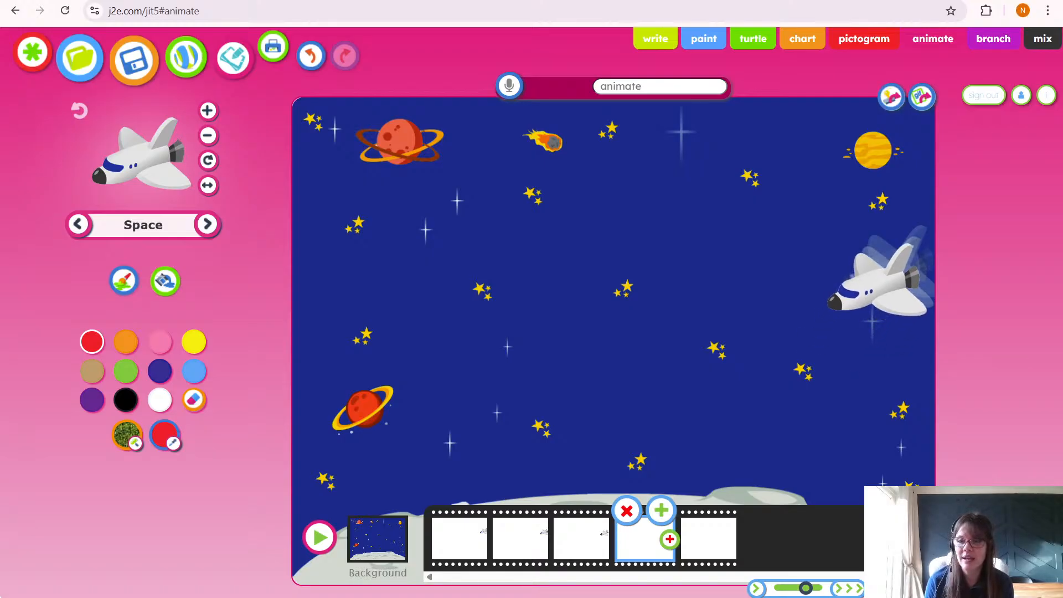
click(881, 271)
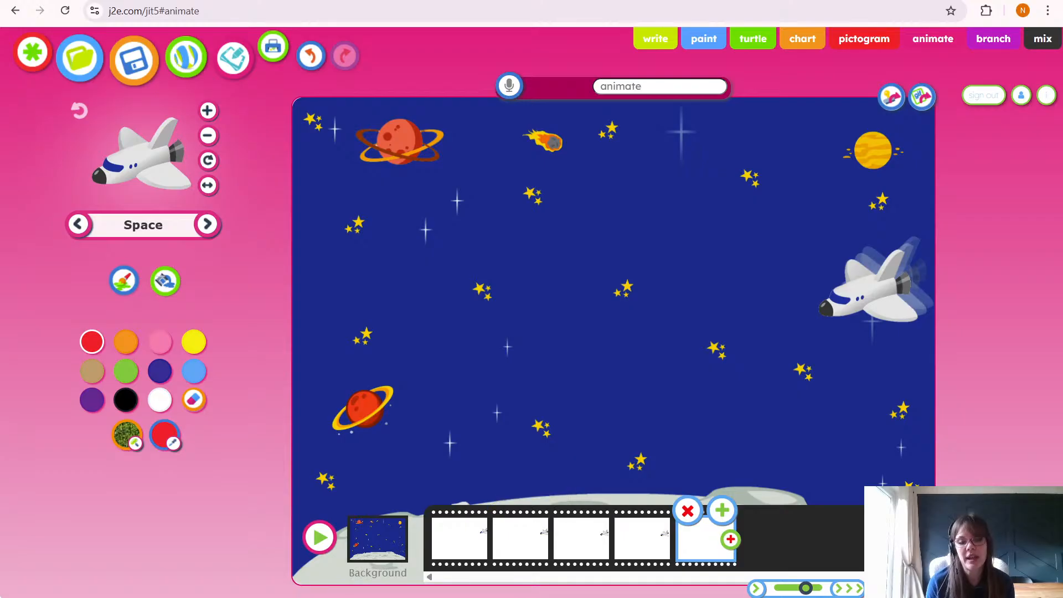
click(319, 536)
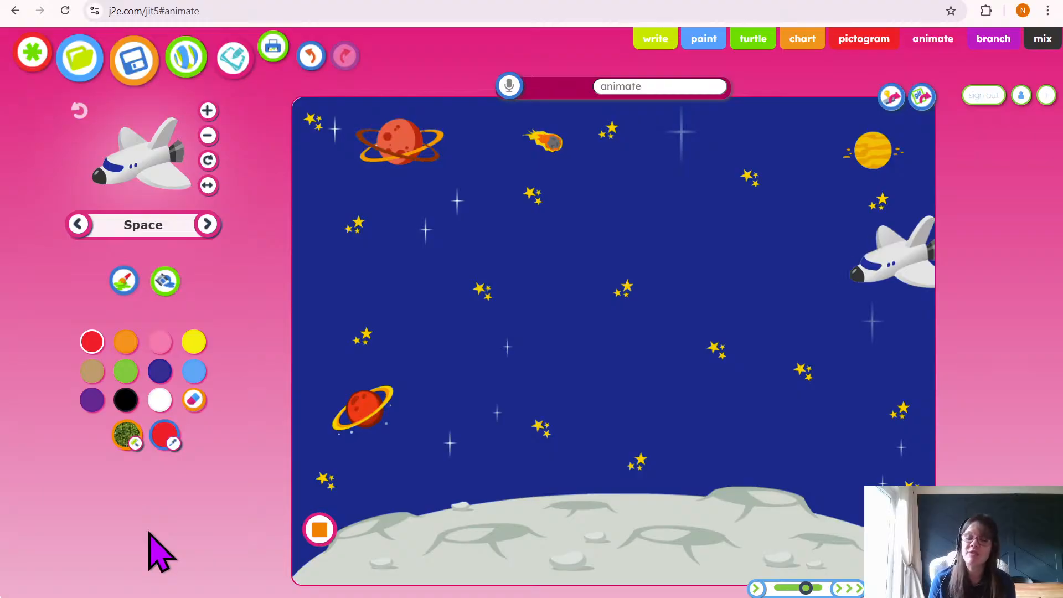
click(320, 530)
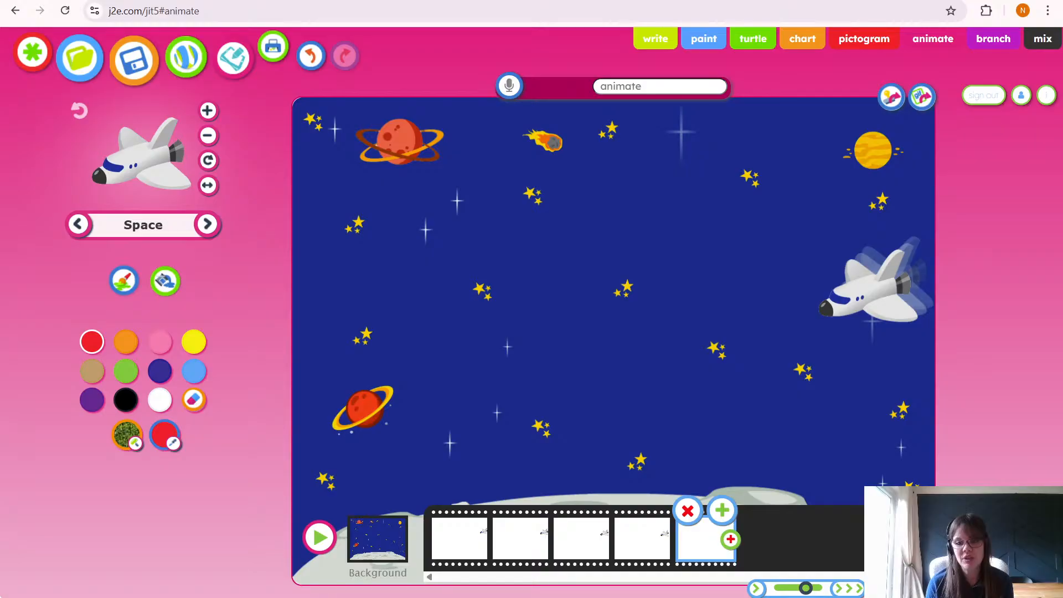
Add new frames after the fifth, placing the shuttle slightly farther down-left in each until it reaches the stars below its path.
click(722, 510)
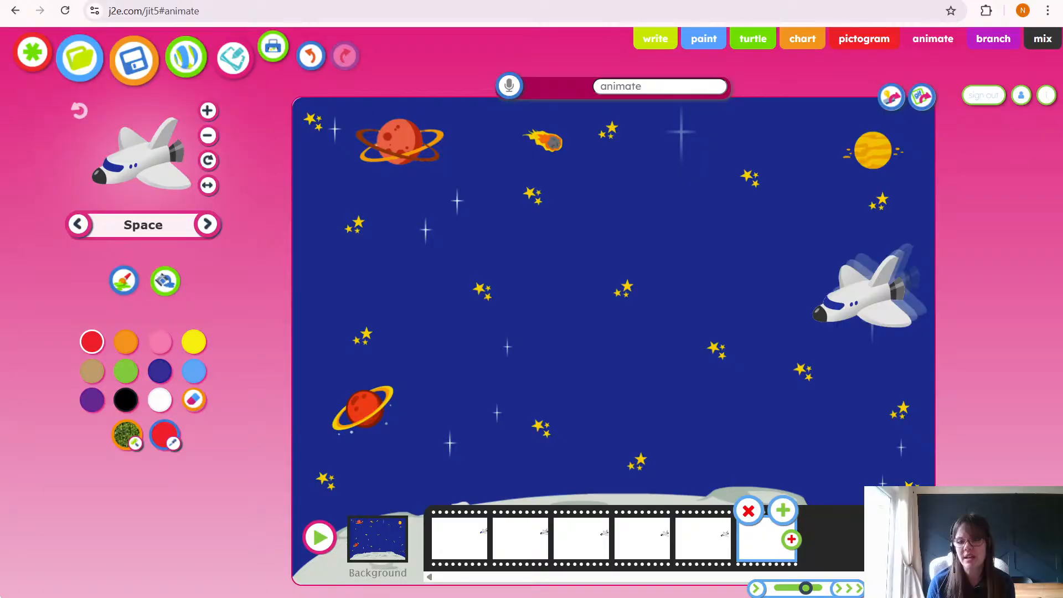
click(864, 288)
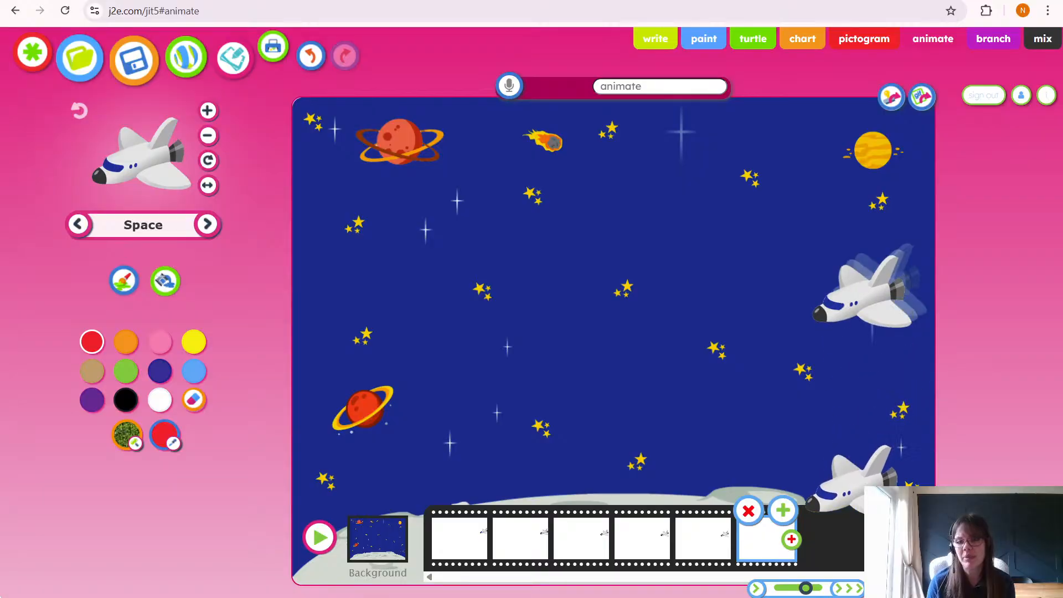
click(783, 510)
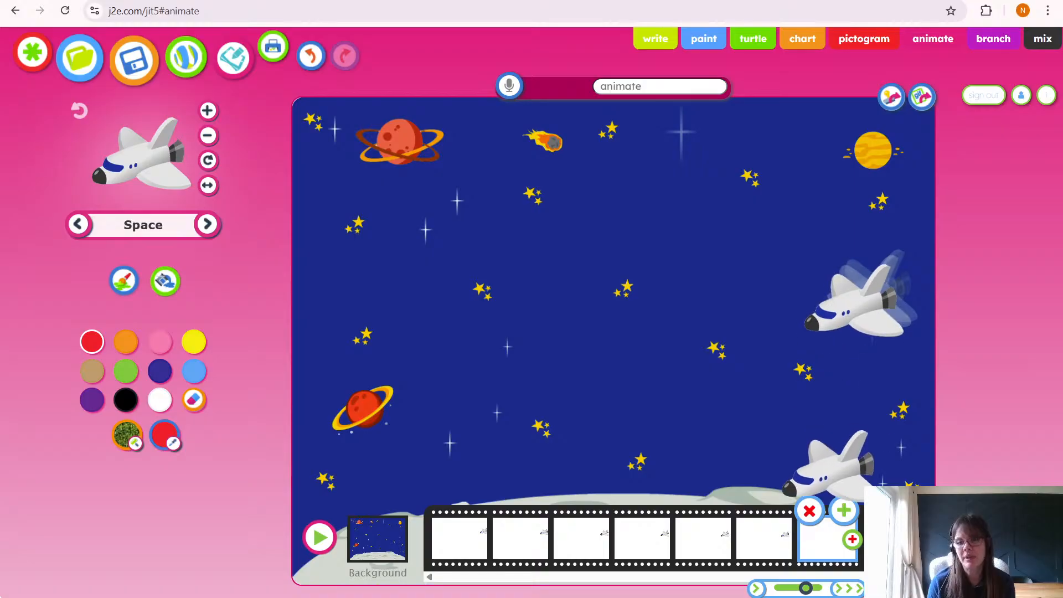
click(843, 512)
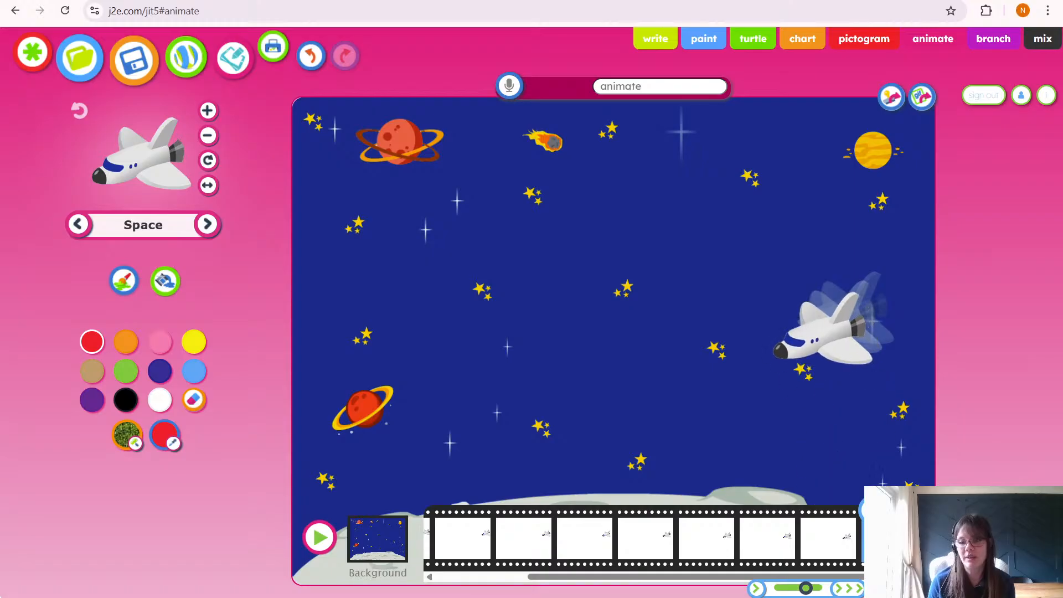
click(917, 512)
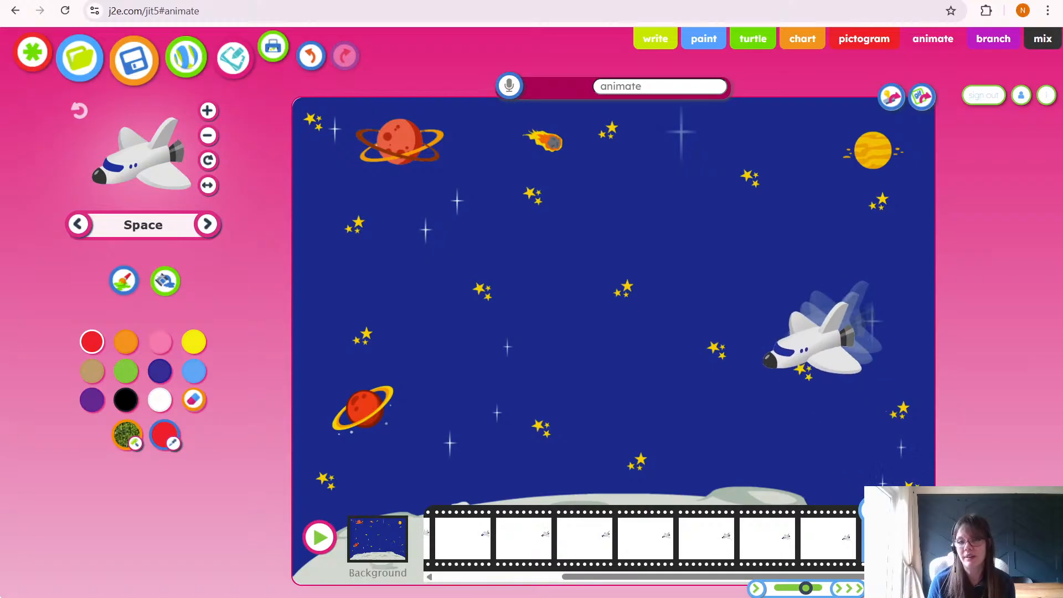
click(813, 337)
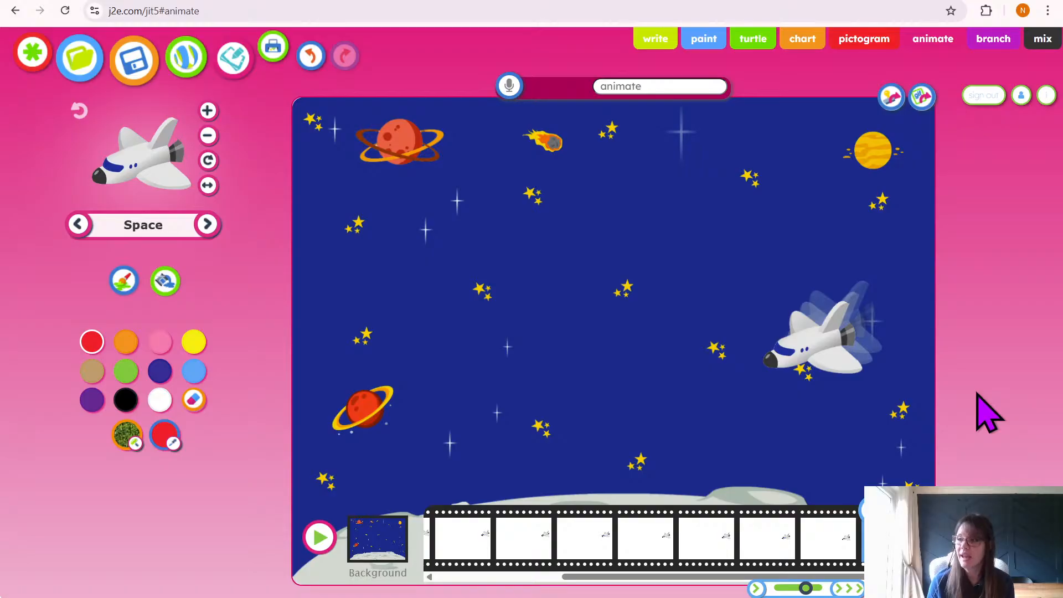
Preview the animation, make the playback slightly faster and preview it again.
click(319, 540)
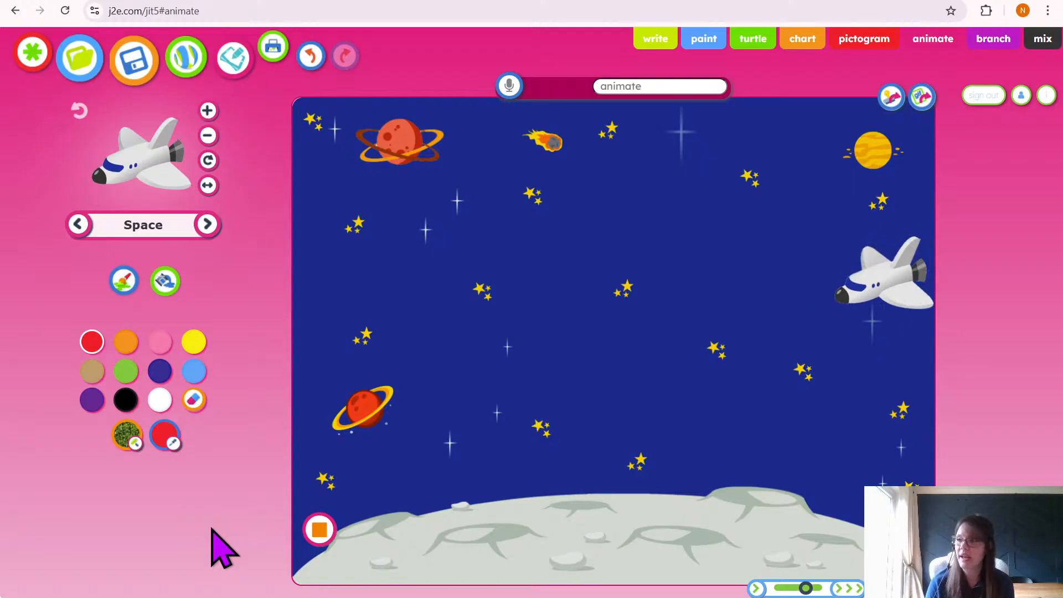
click(320, 531)
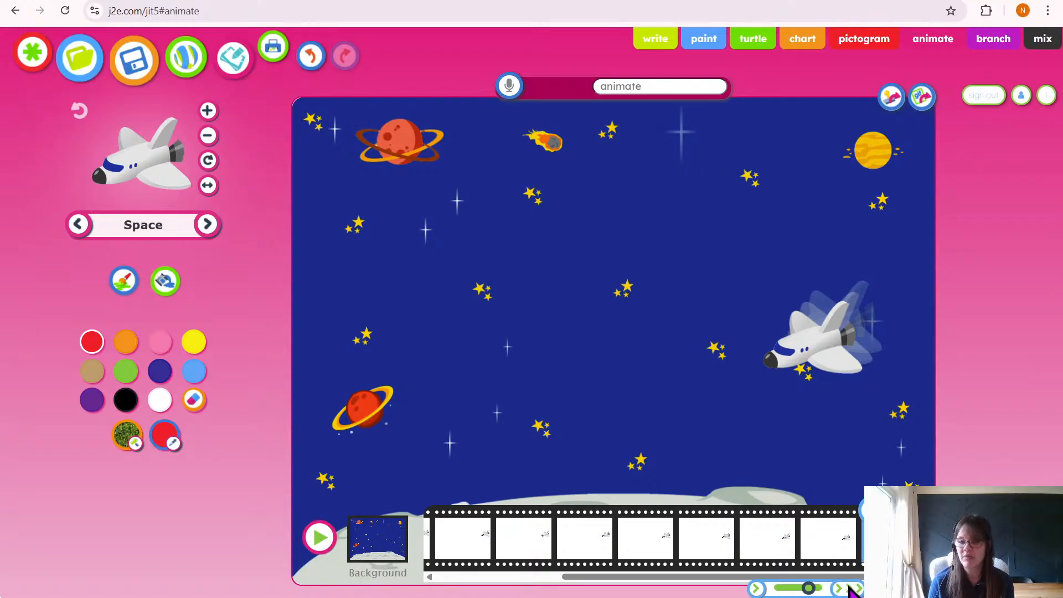
click(325, 539)
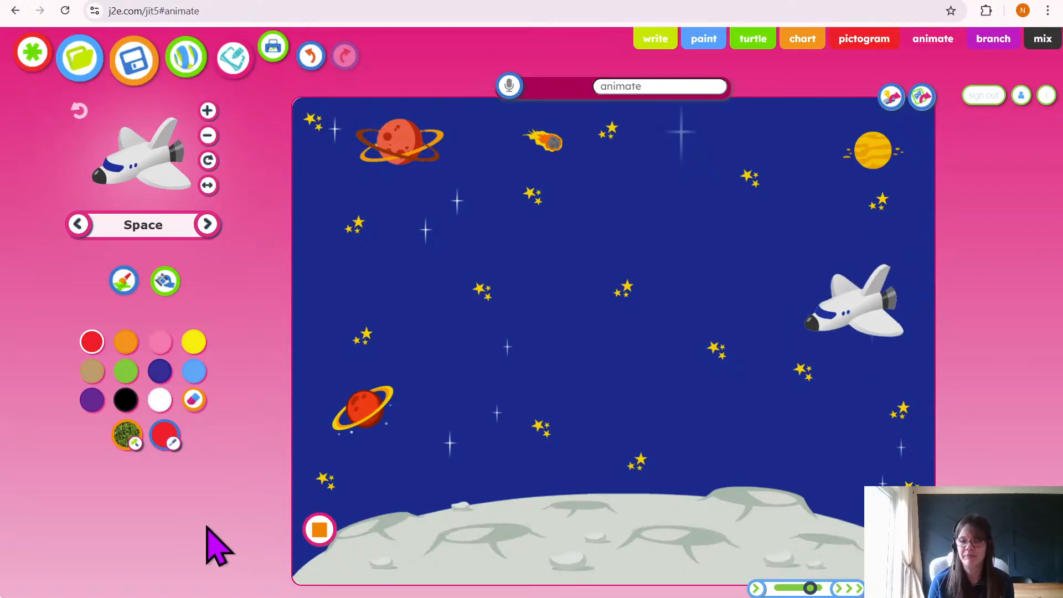
click(322, 532)
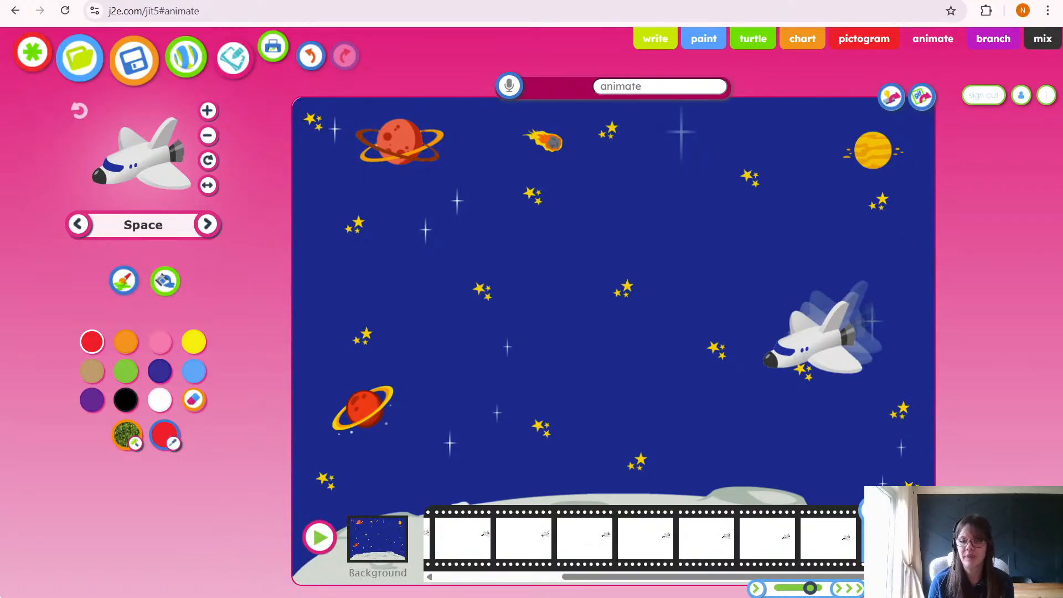
Try a slower playback speed and preview the animation with it.
click(757, 591)
click(757, 591)
click(757, 591)
click(757, 591)
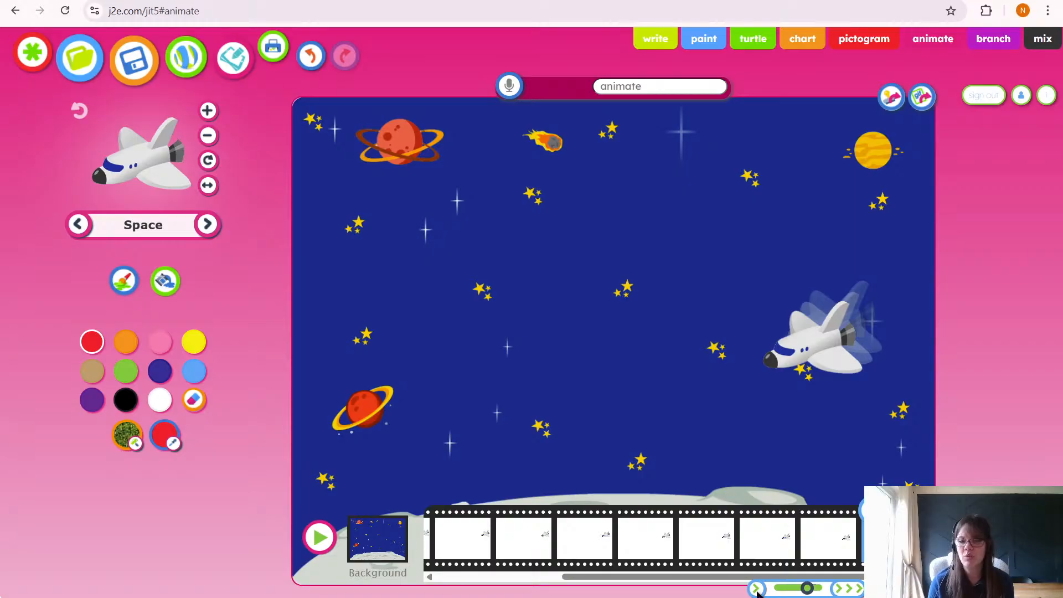
click(757, 591)
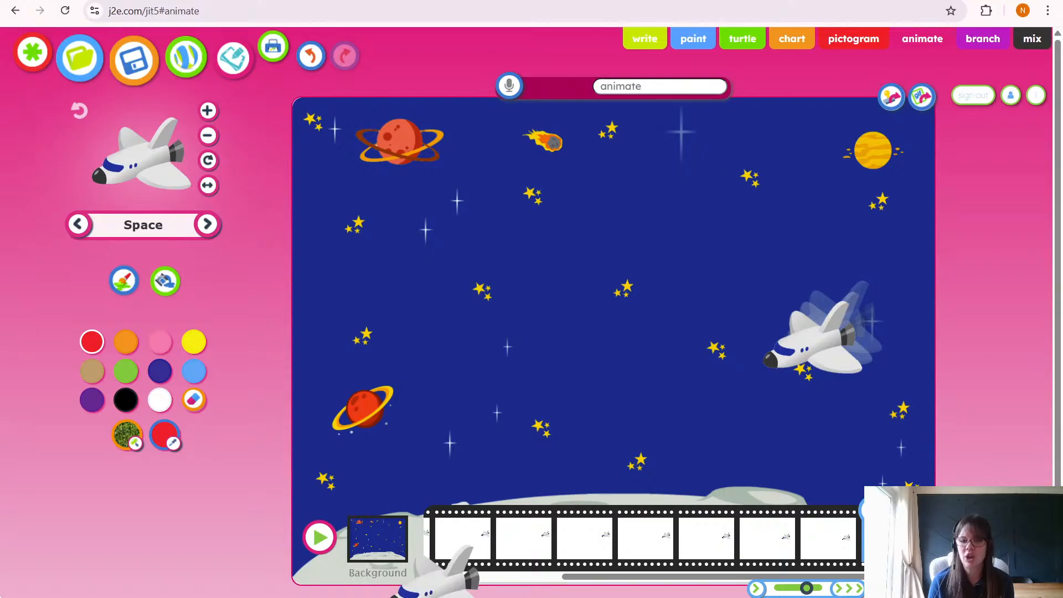
click(324, 544)
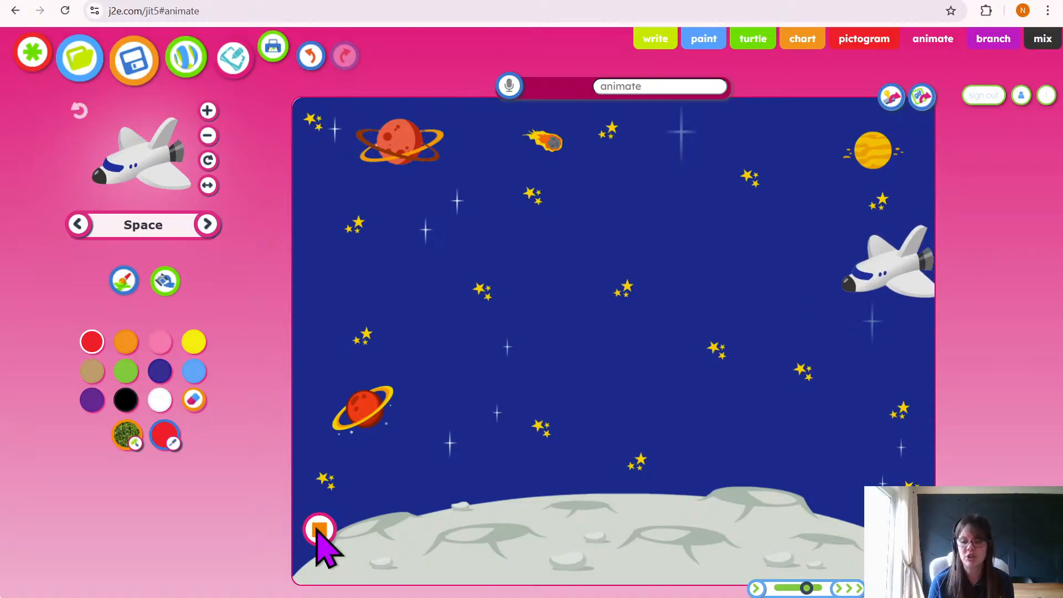
click(320, 532)
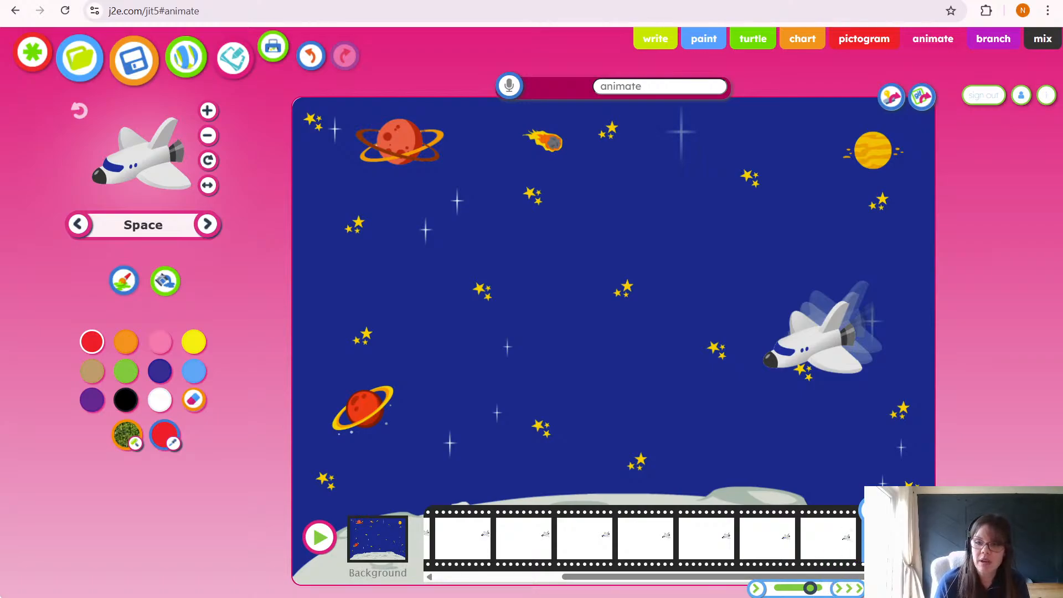
Enlarge the shuttle by one size step and place it slightly farther down-left in each of several newly added frames.
click(916, 540)
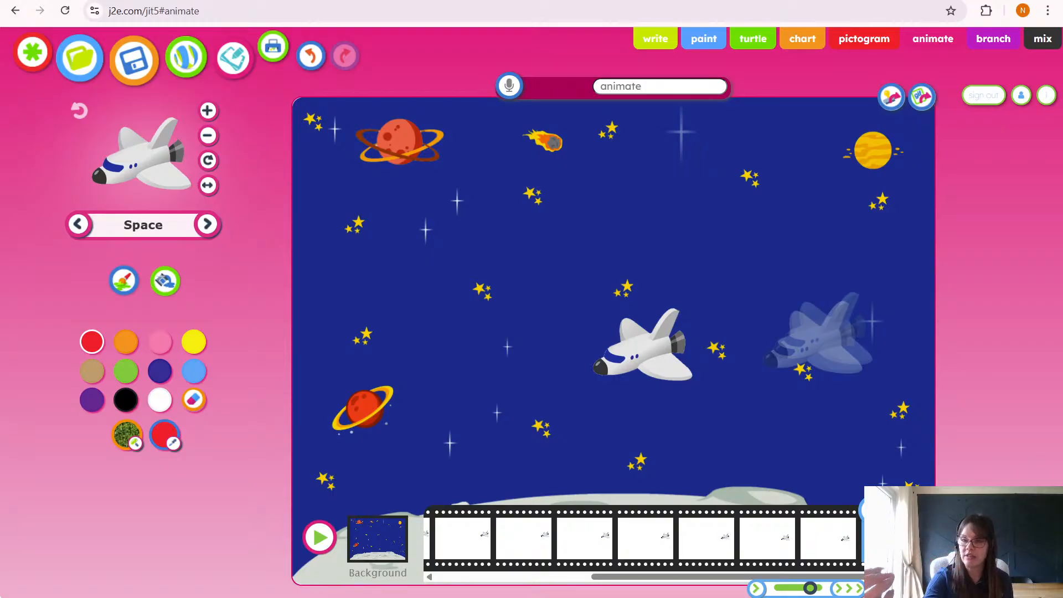
click(208, 111)
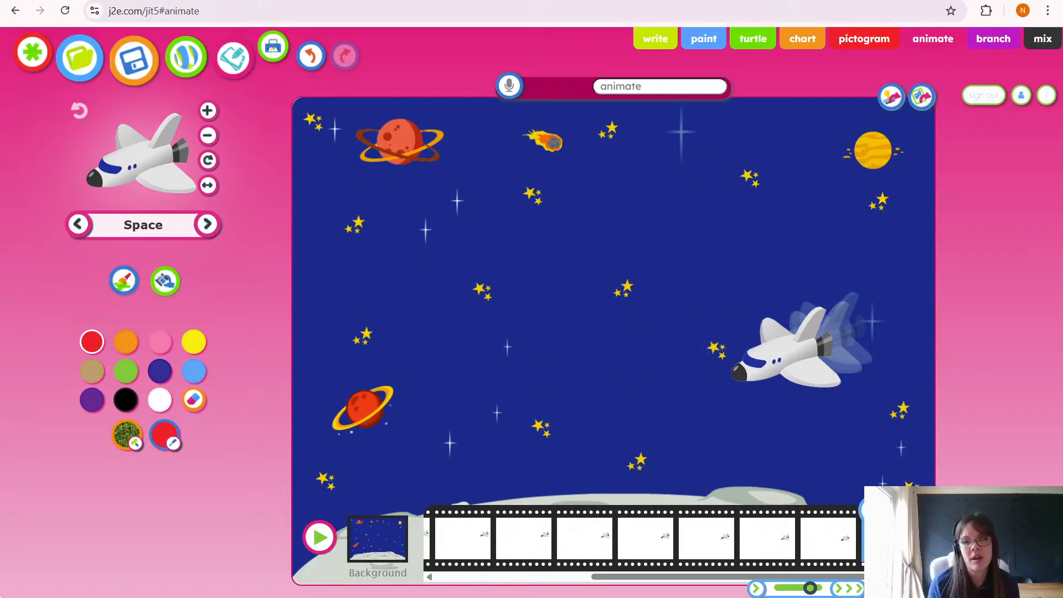
click(801, 352)
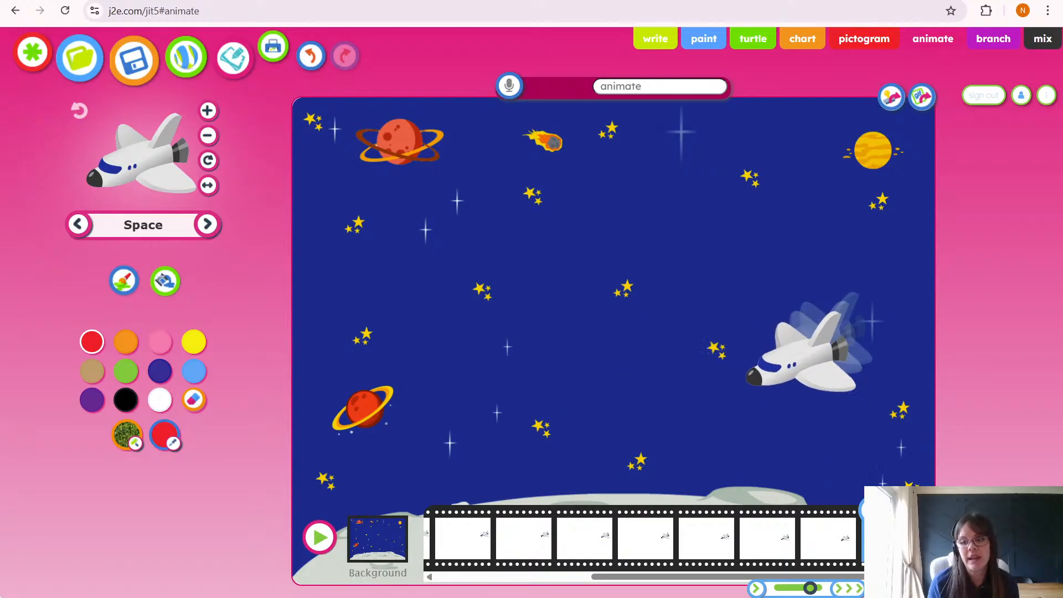
click(910, 536)
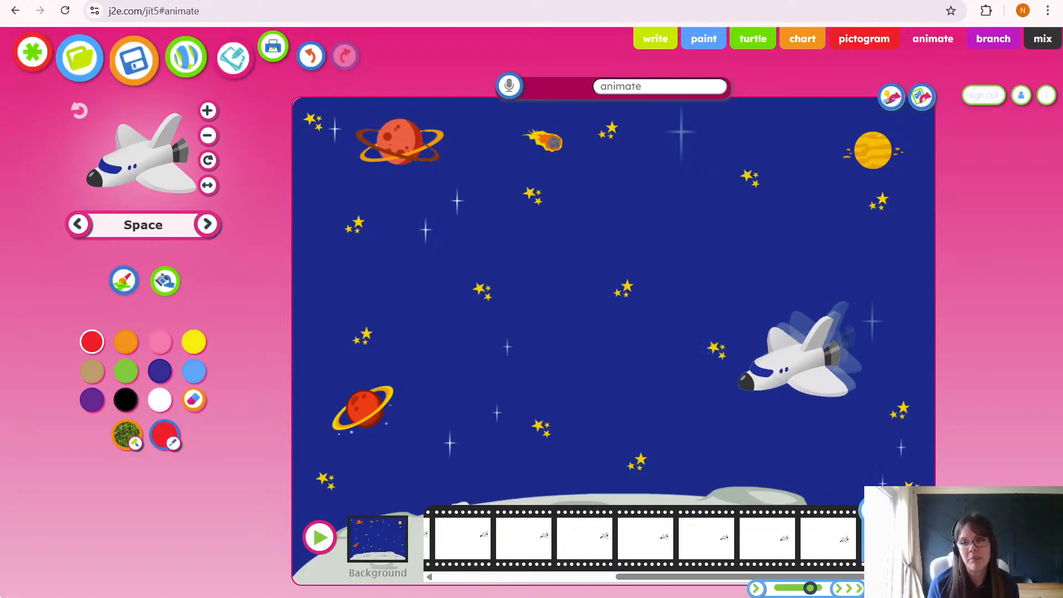
click(792, 360)
click(910, 537)
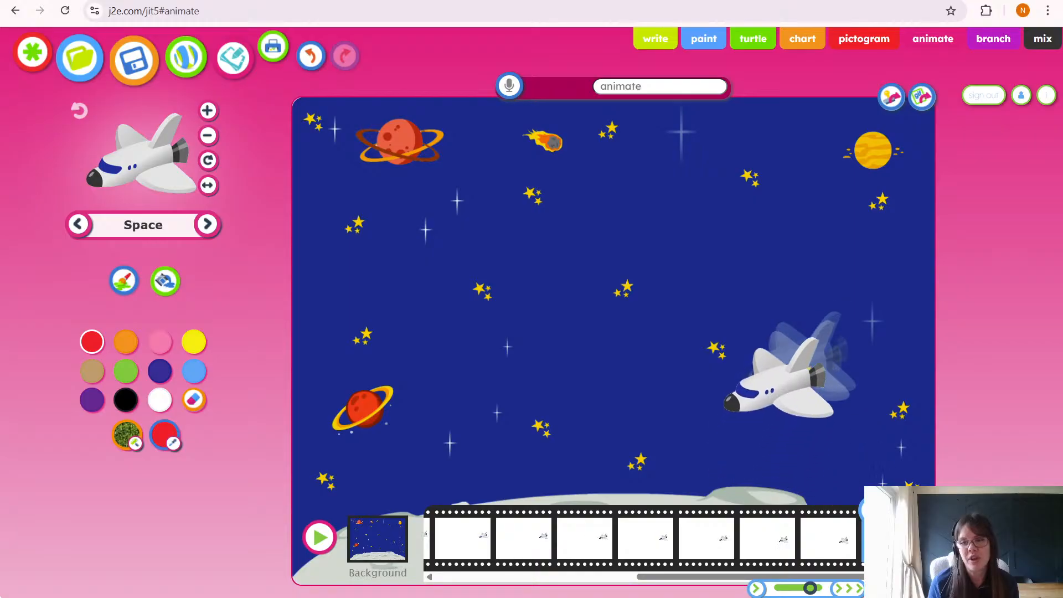
click(789, 371)
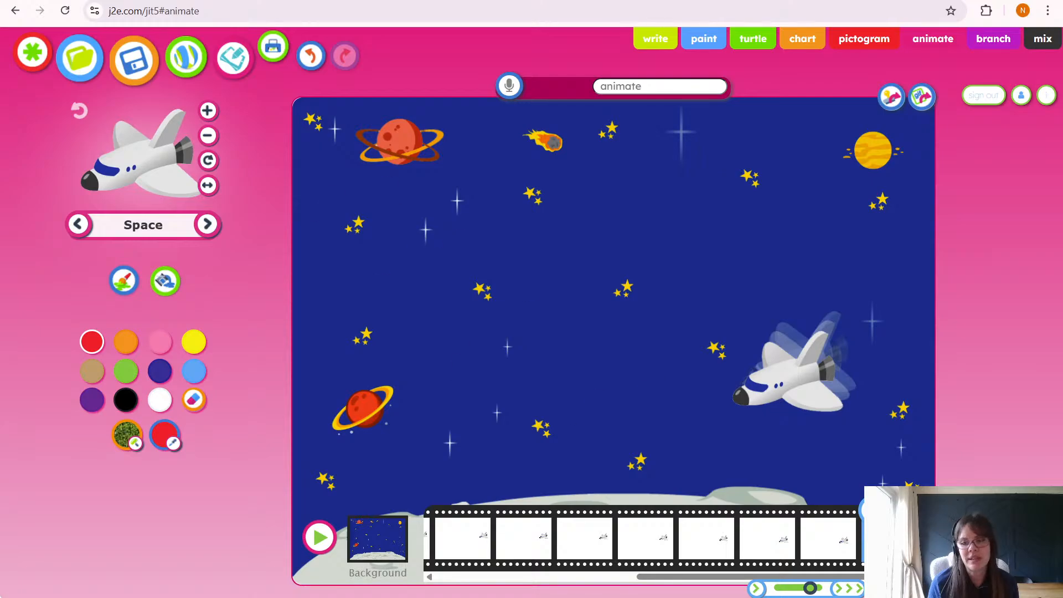
Add further frames with a progressively larger shuttle, continuing its down-left path to the moon's surface.
click(900, 529)
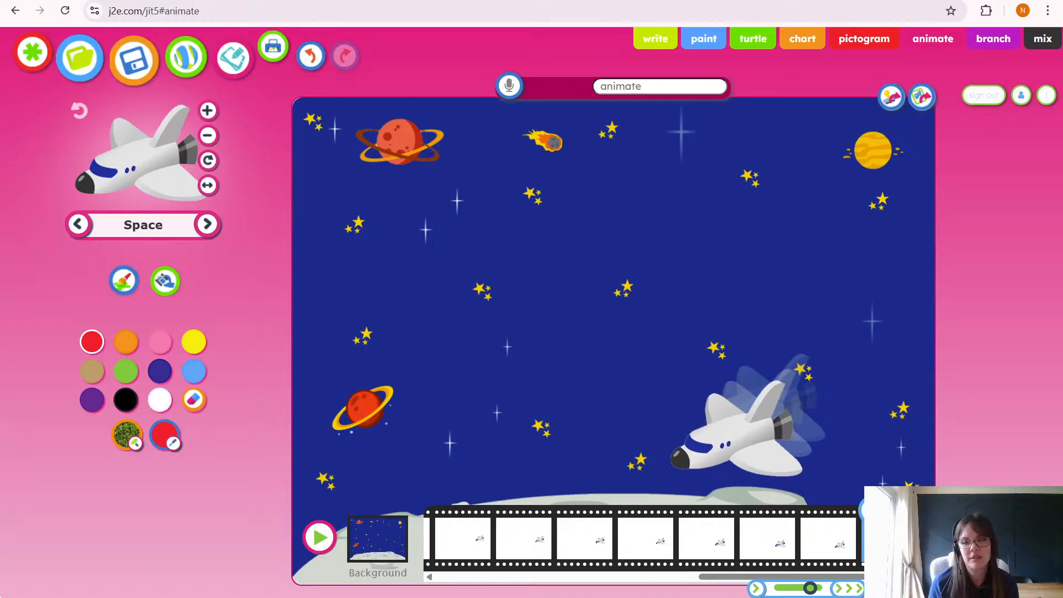
click(908, 537)
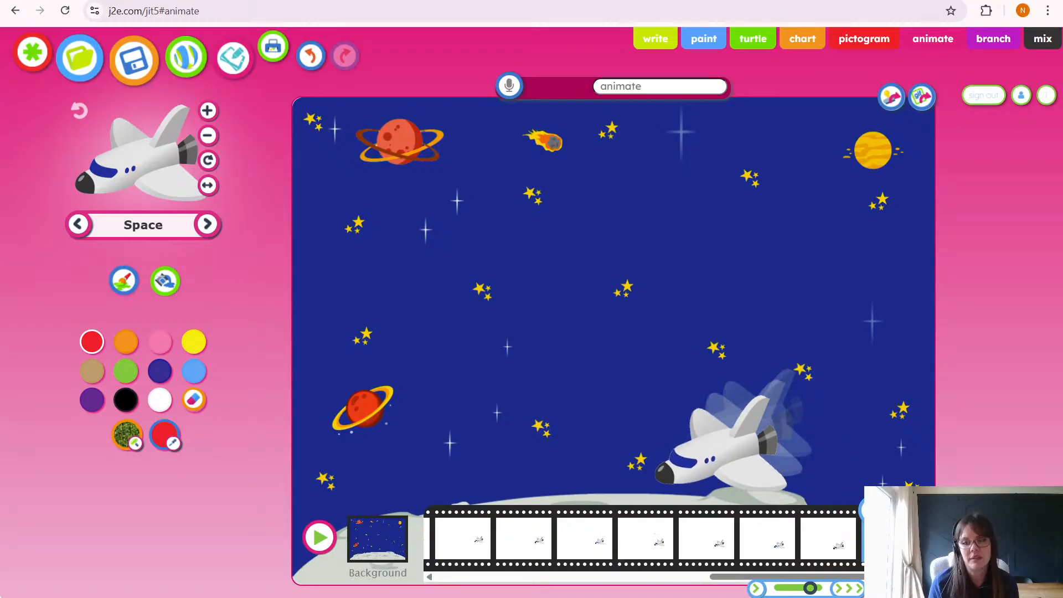
click(725, 439)
click(908, 537)
click(714, 449)
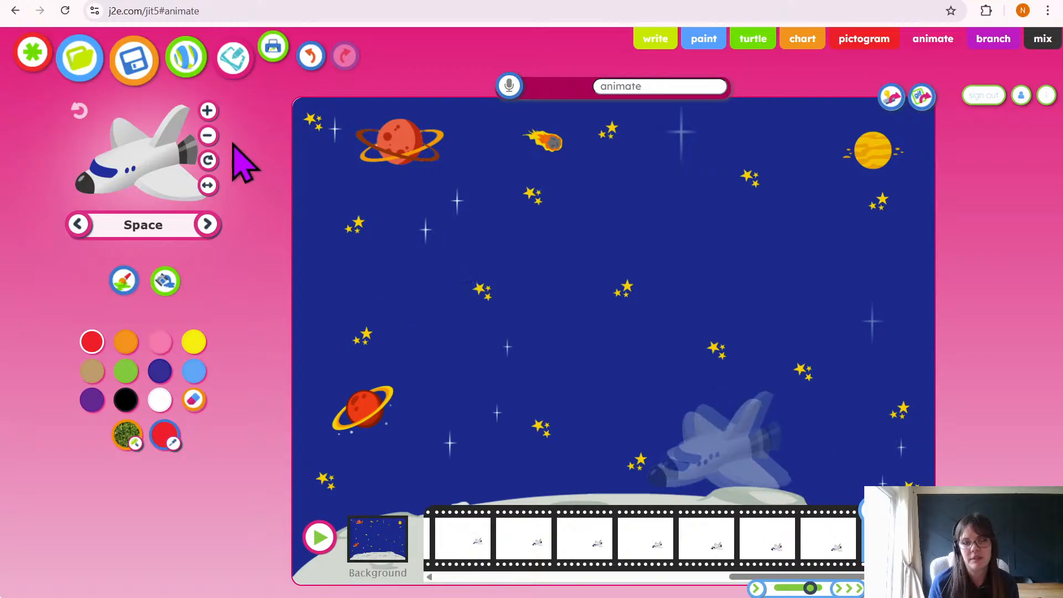
Enlarge the shuttle by two more size steps and place it in the newest frame, overlapping the moon's surface.
click(209, 111)
click(209, 111)
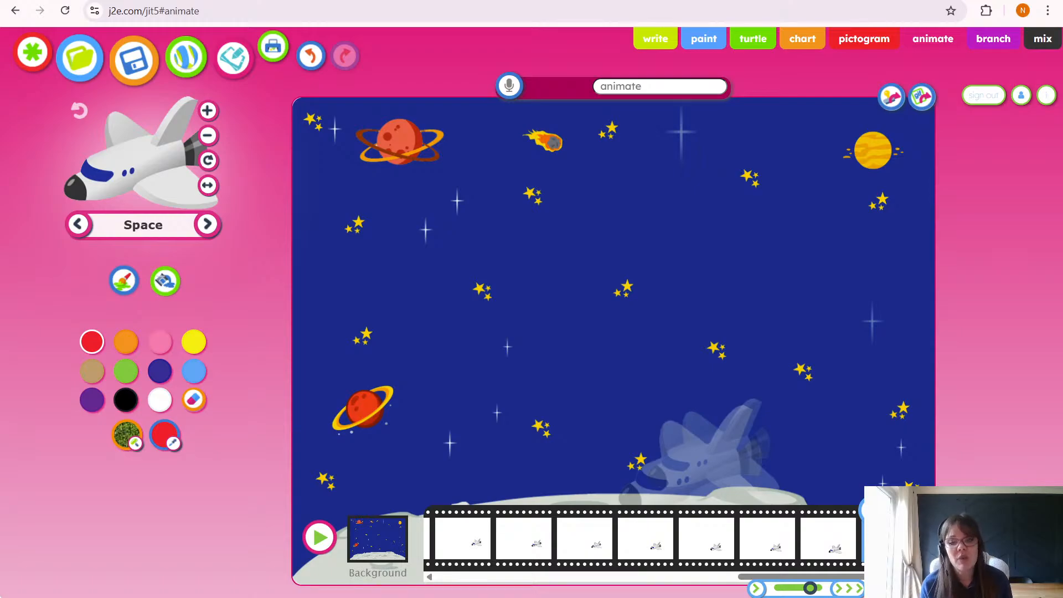
click(692, 451)
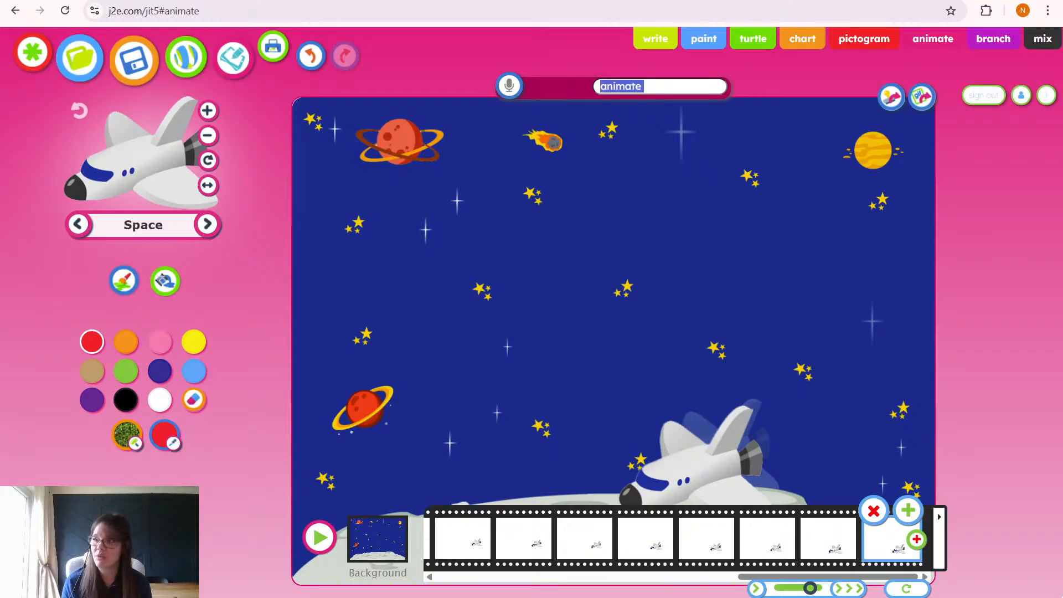
Check the run of identical landed-shuttle frames at the end of the animation, one frame after another.
click(1001, 399)
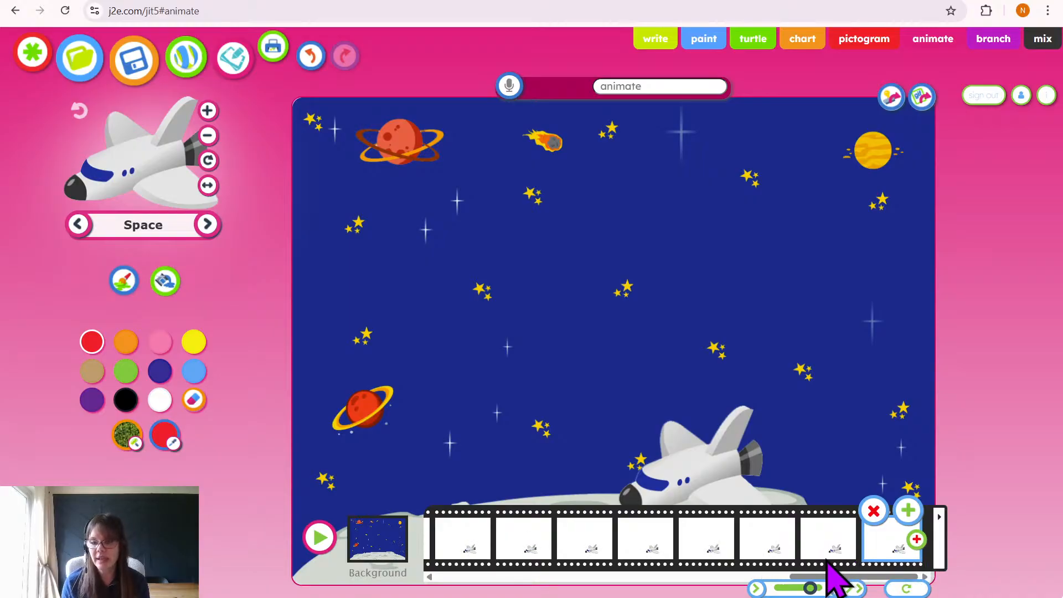
click(711, 540)
click(768, 544)
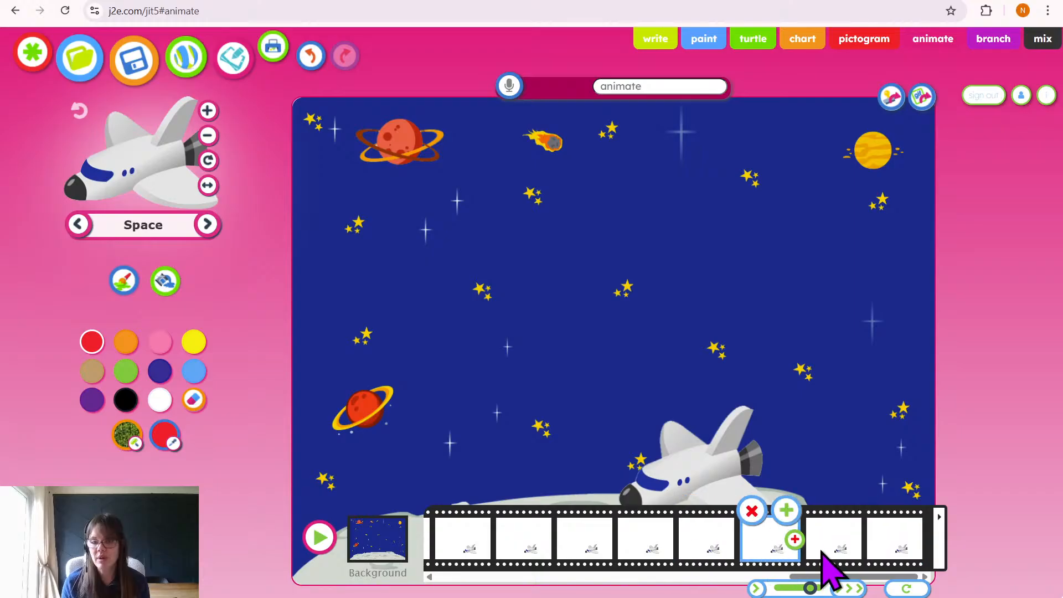
click(838, 550)
click(896, 561)
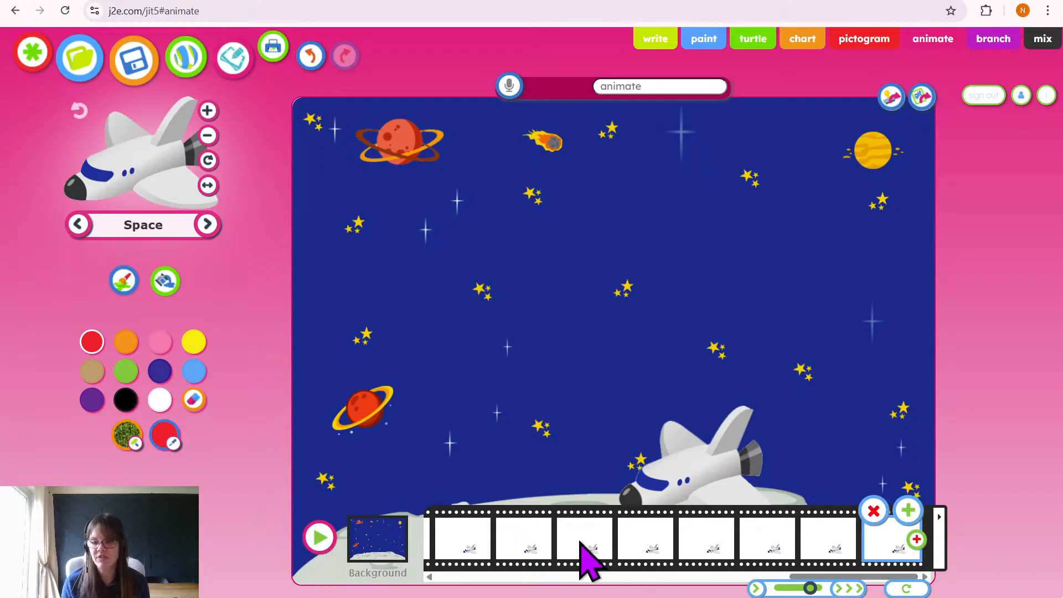
click(601, 557)
click(643, 549)
click(702, 548)
click(778, 551)
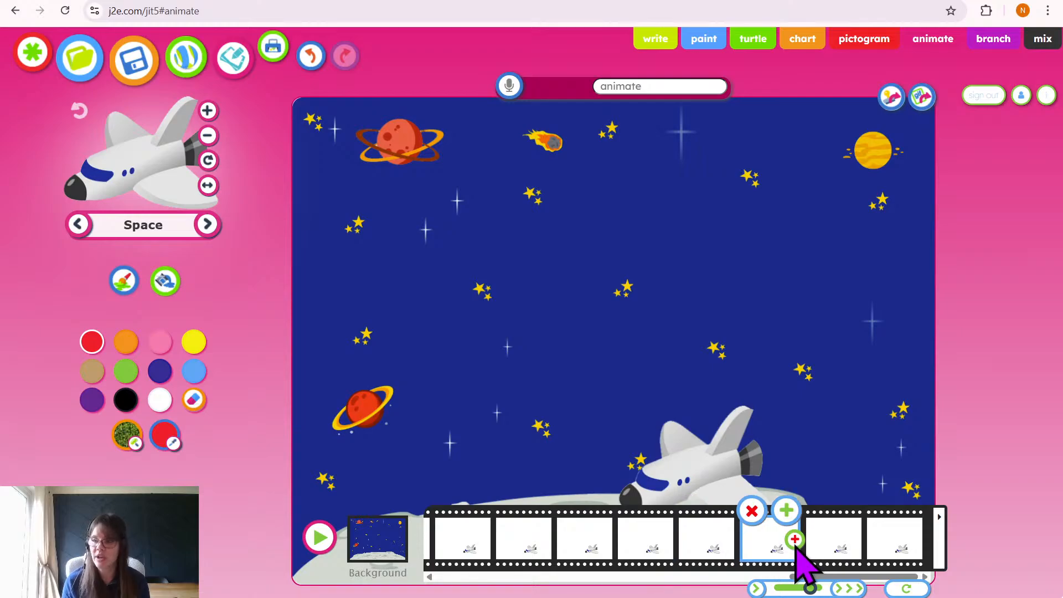
click(839, 547)
click(908, 554)
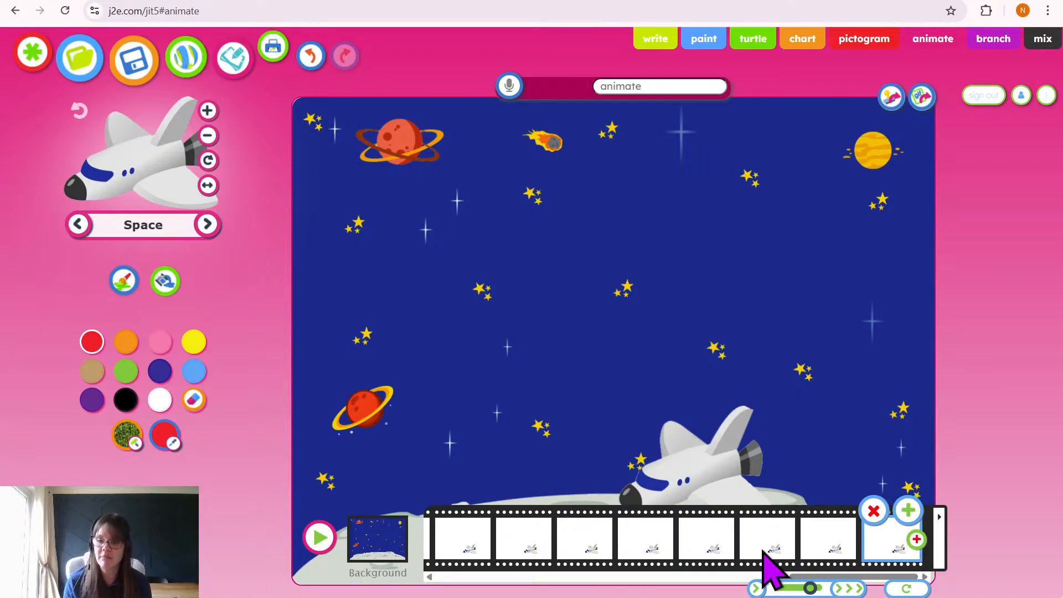
click(649, 548)
click(706, 549)
click(767, 550)
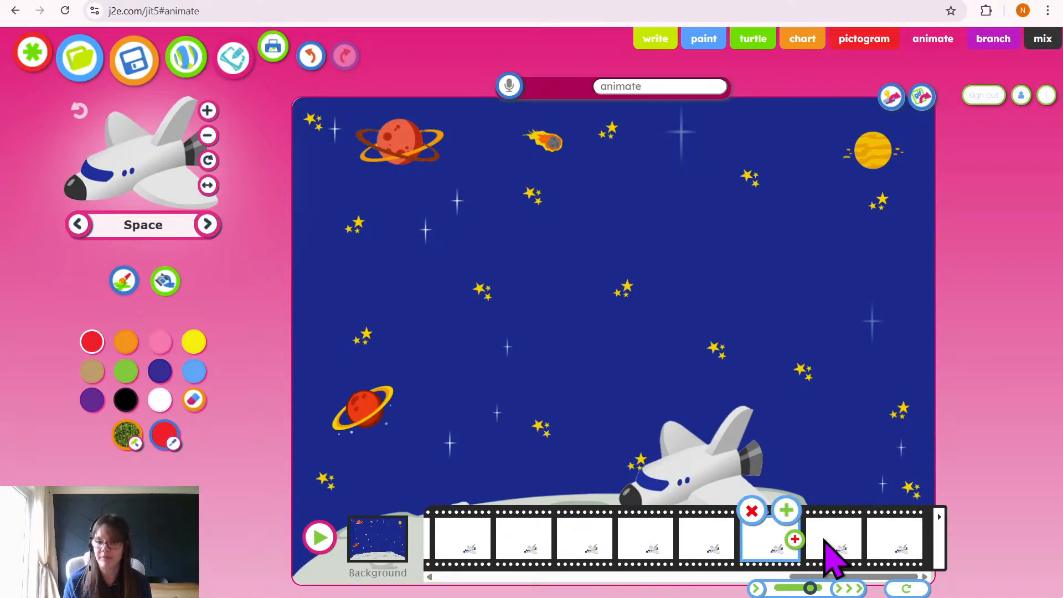
click(830, 550)
click(900, 551)
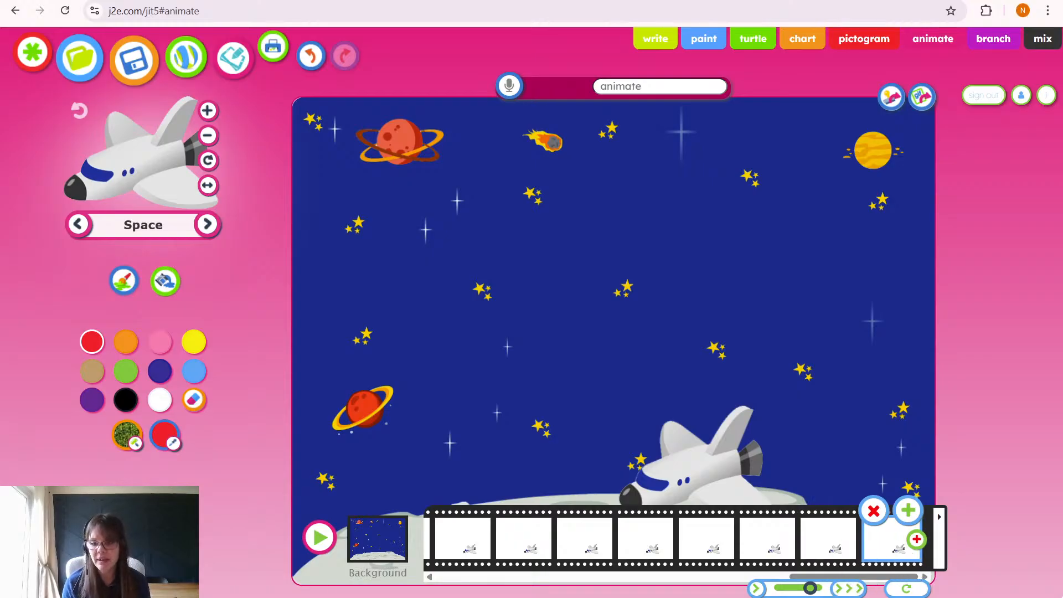
Step back through the landed-shuttle frames and select an early one in the run.
drag(832, 577, 807, 581)
click(700, 557)
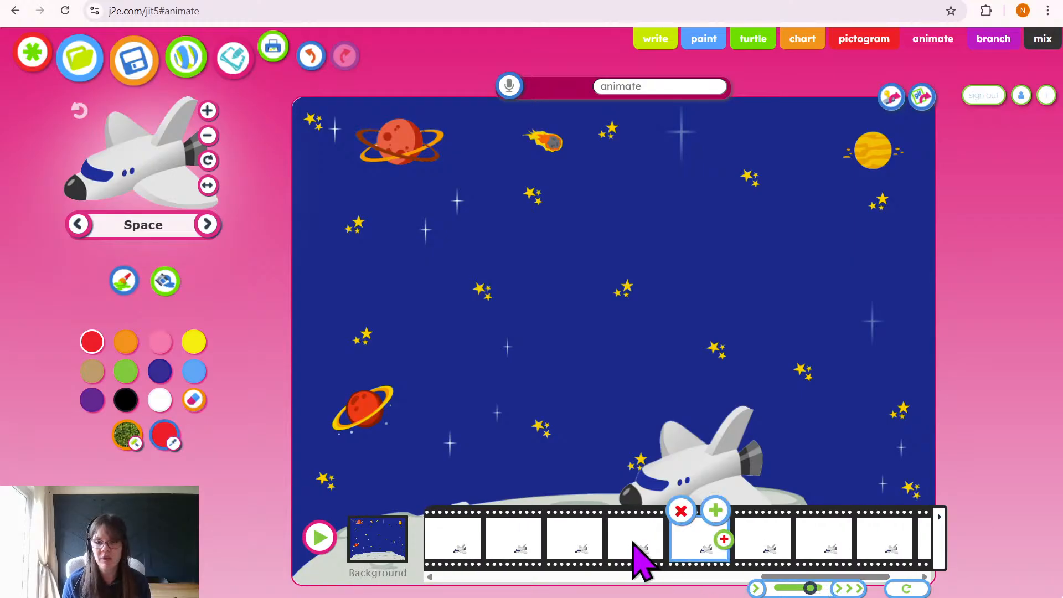
click(635, 546)
click(554, 545)
click(509, 546)
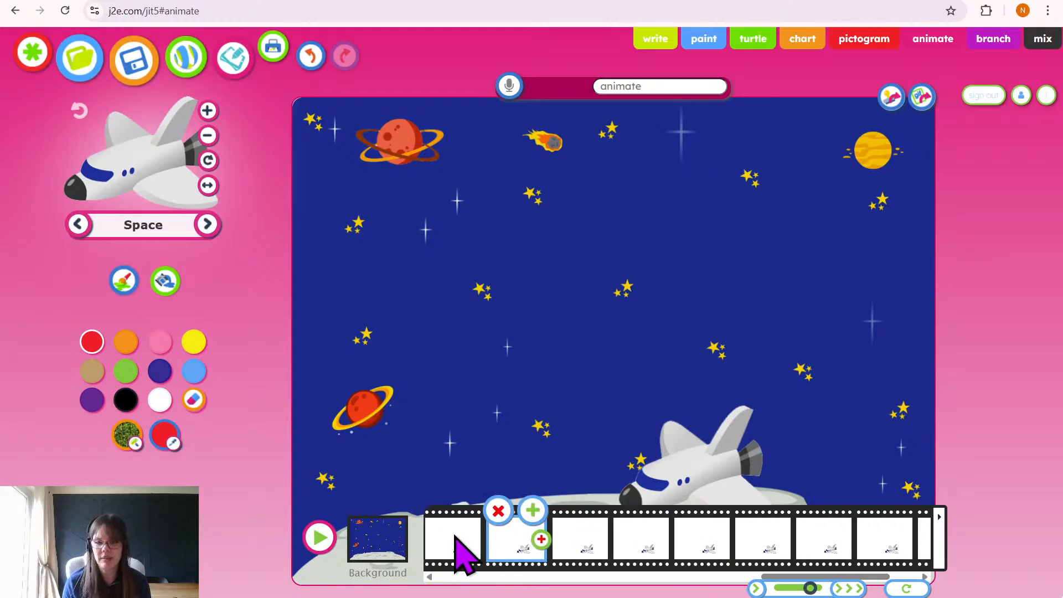
click(456, 537)
click(519, 537)
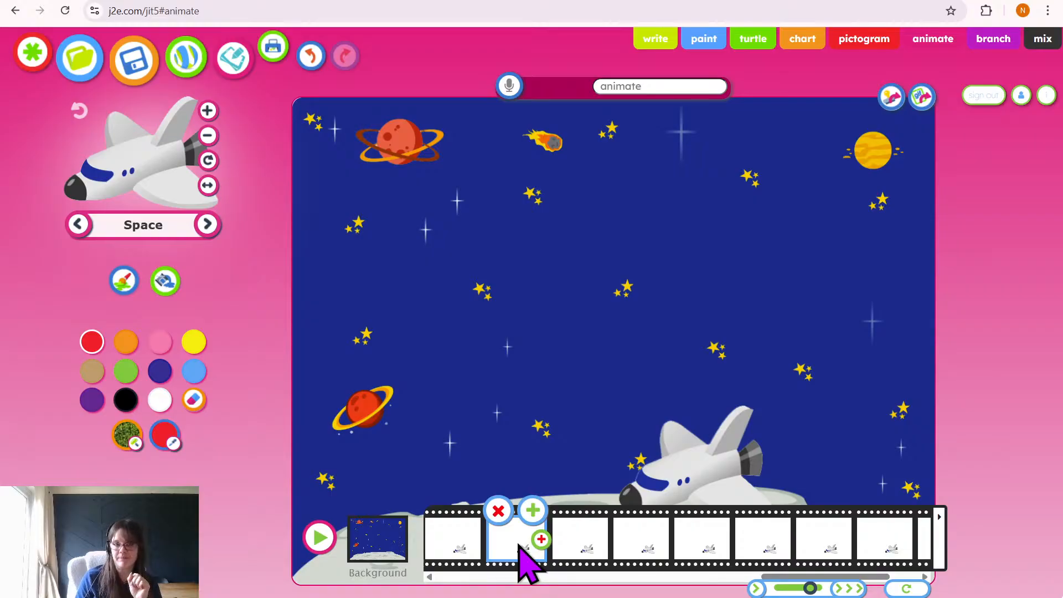
Choose the astronaut with outstretched arms from the Space set, shrink it by two size steps and place it beside the shuttle's nose.
click(208, 225)
click(211, 233)
click(211, 233)
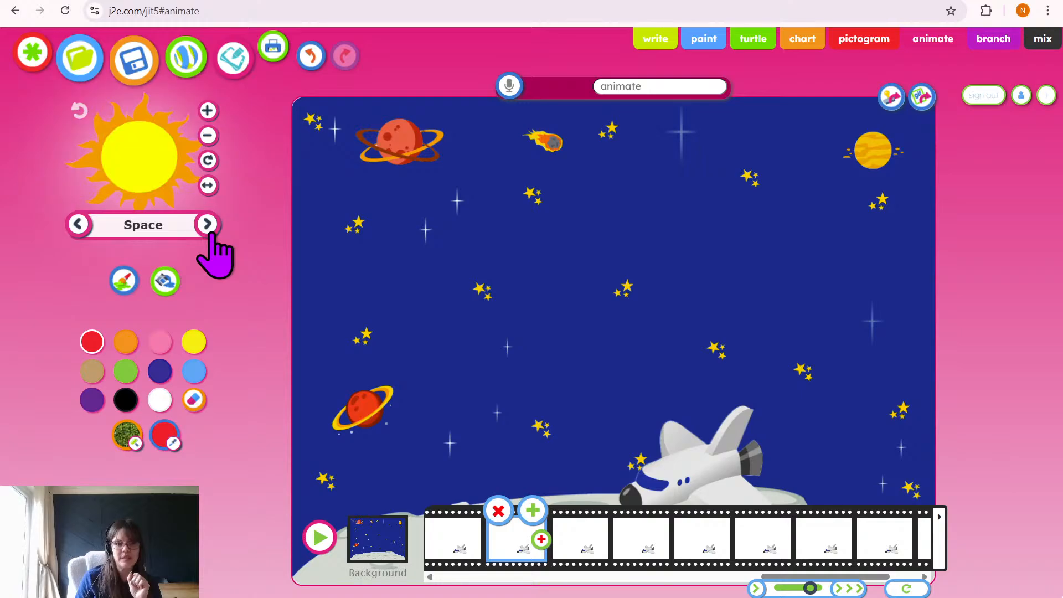
click(211, 233)
click(211, 233)
click(211, 233)
click(211, 234)
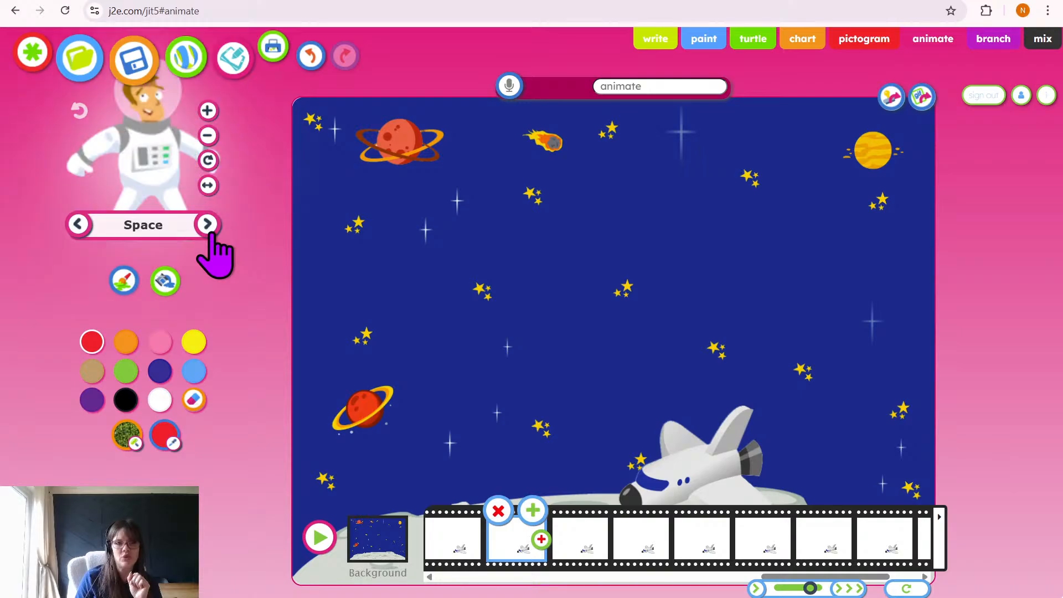
click(211, 233)
click(209, 136)
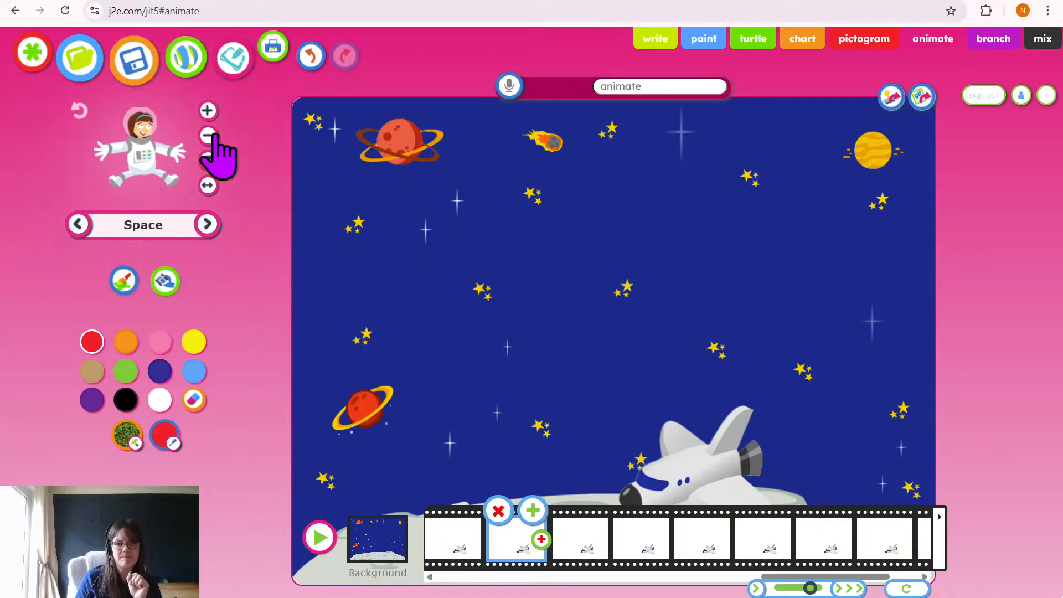
click(209, 135)
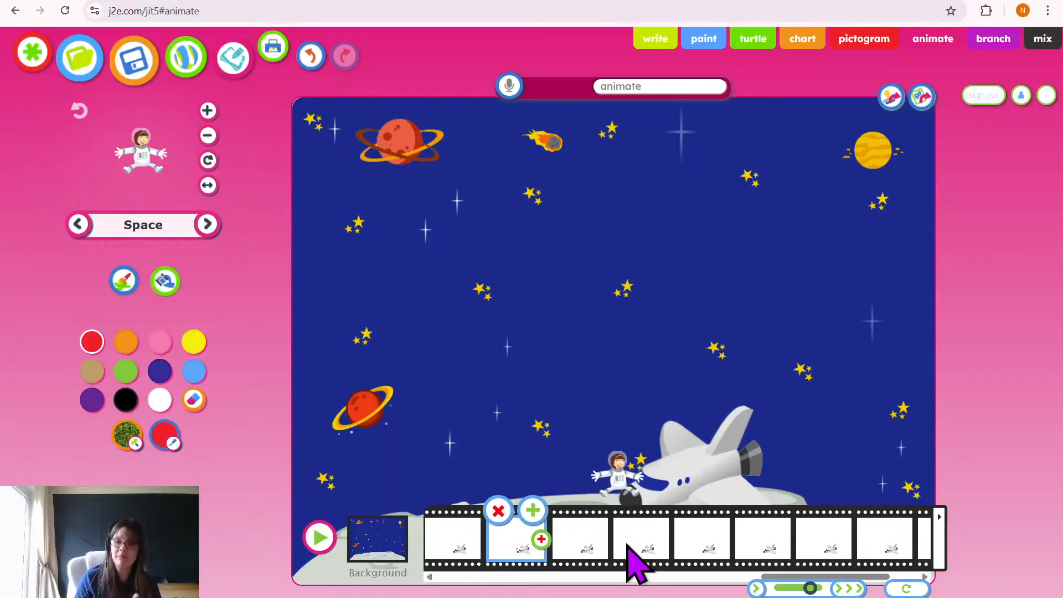
Place the astronaut in each of the next six frames, varying its height and moving it gradually left away from the shuttle.
click(584, 545)
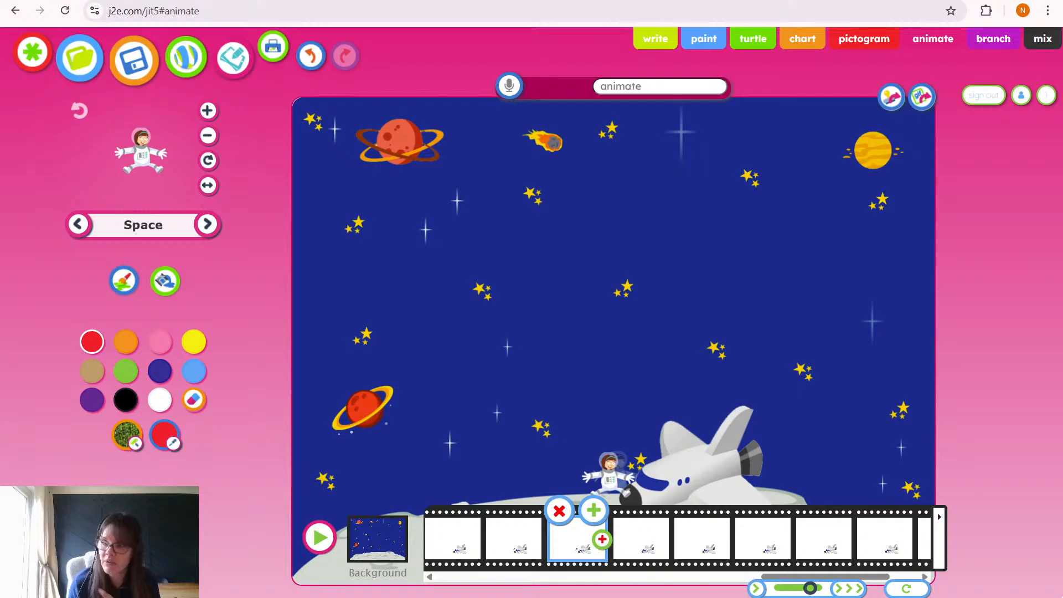
click(644, 547)
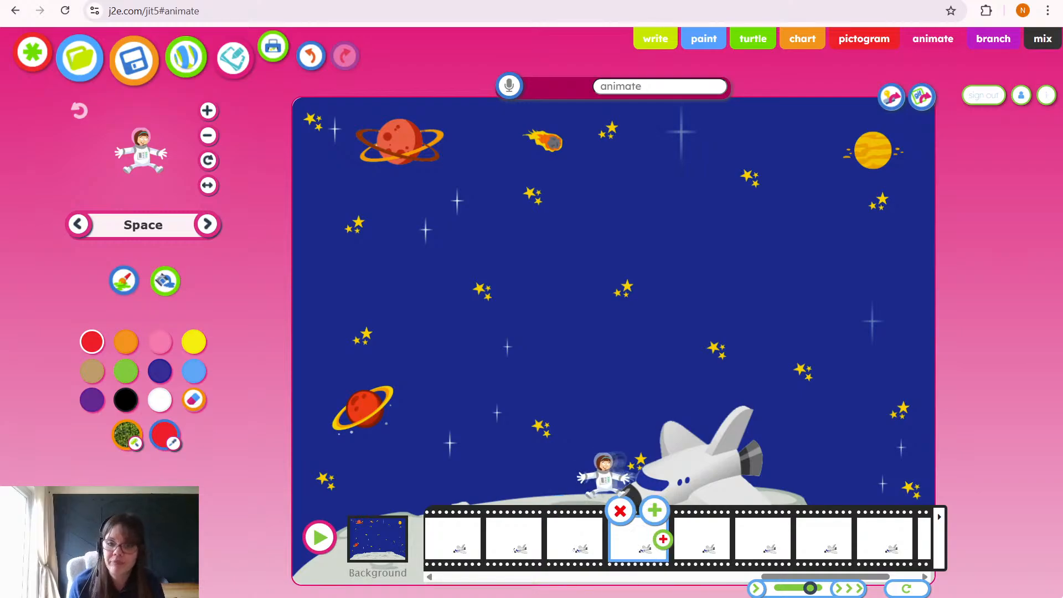
click(699, 540)
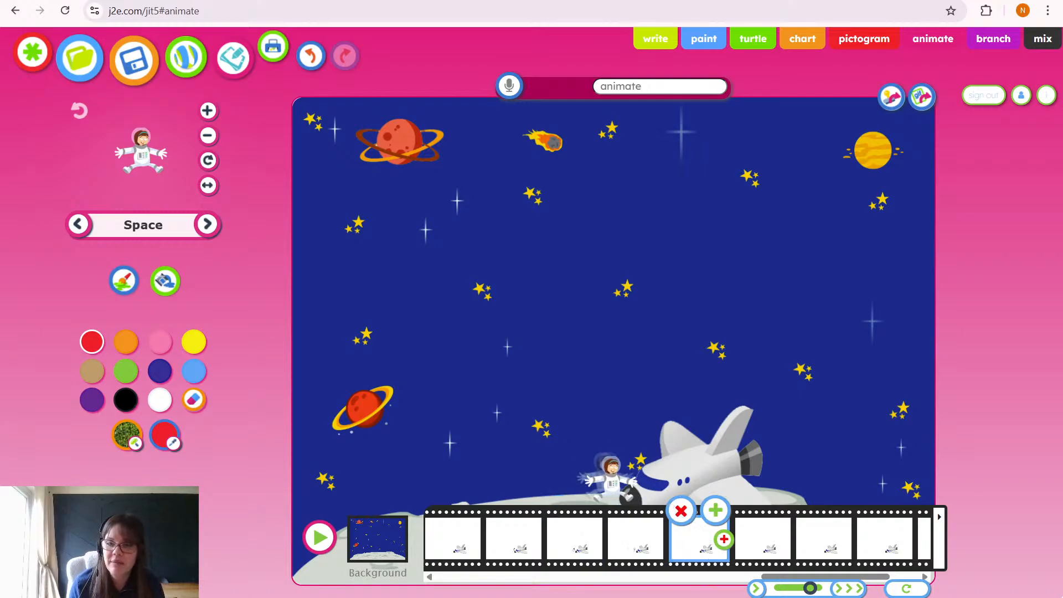
click(775, 540)
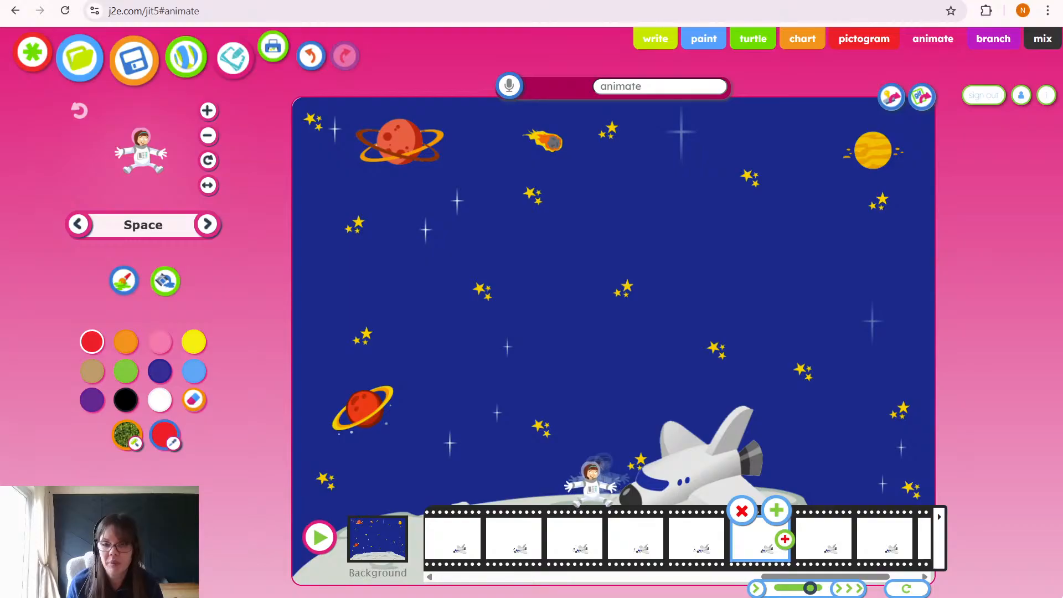
click(592, 477)
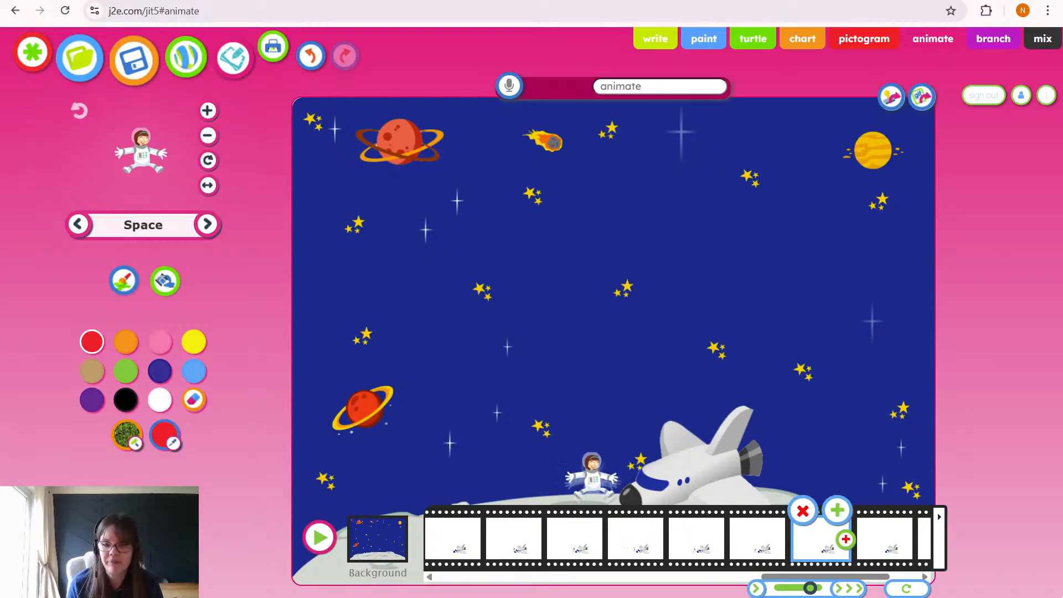
click(581, 479)
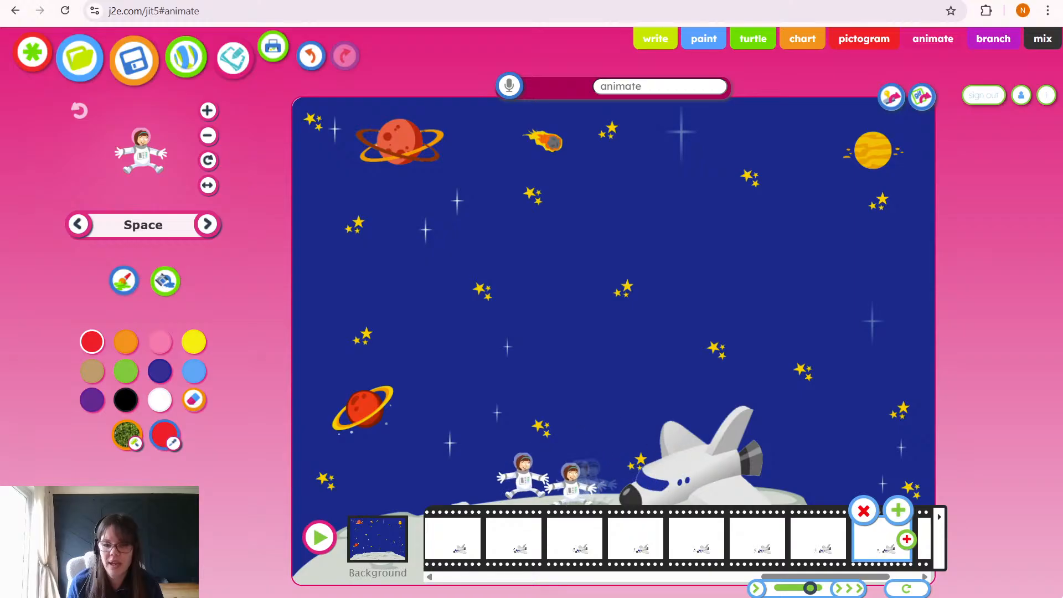
Preview the animation with the astronaut leaving the shuttle, and stop playback.
click(320, 537)
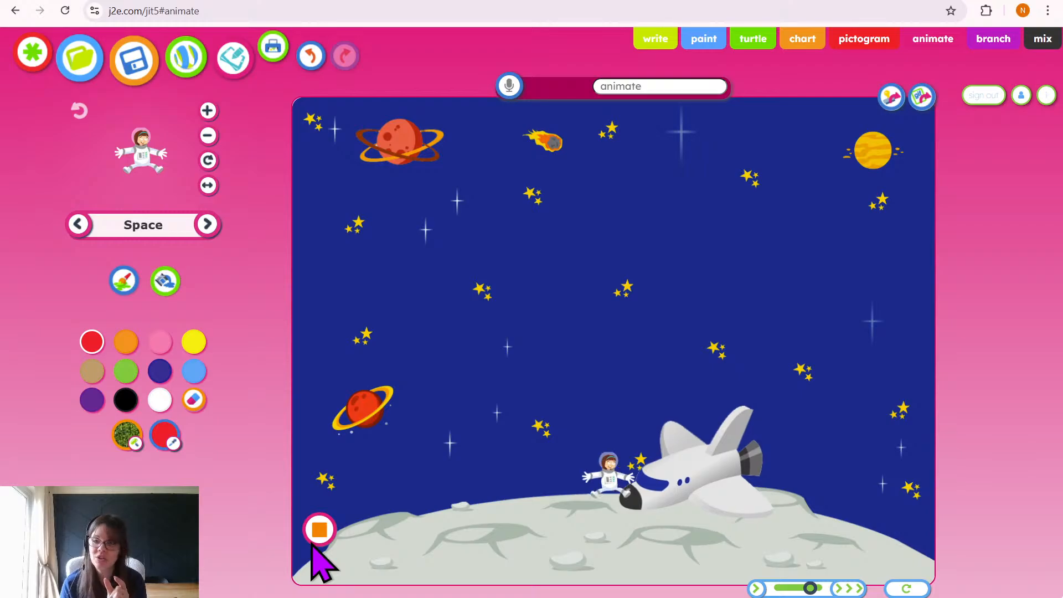
click(316, 540)
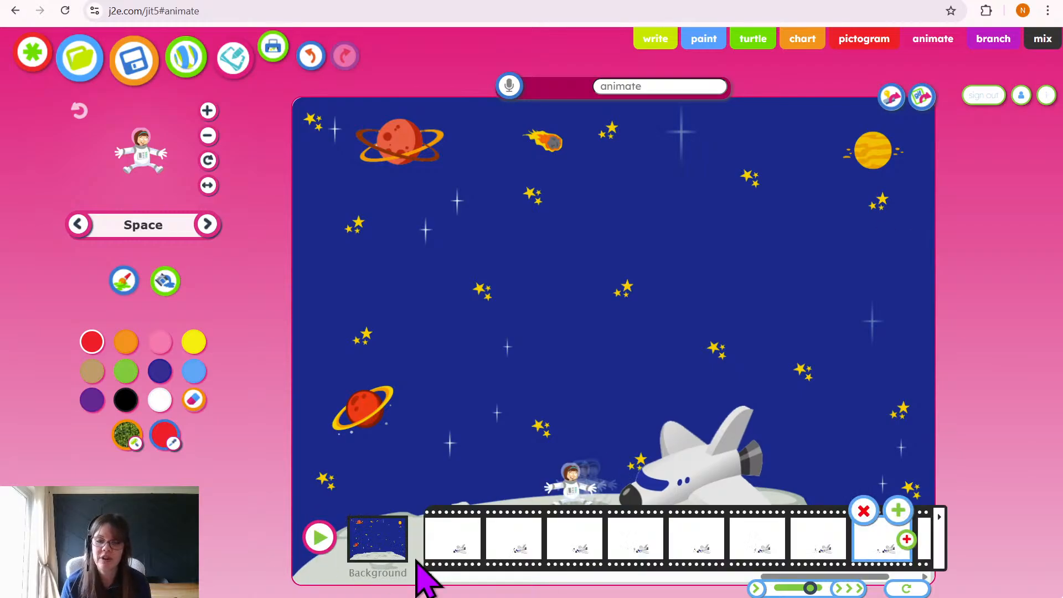
Place the astronaut slightly farther left in the second-to-last frame and duplicate the final shuttle-only frame several times.
drag(868, 577, 929, 576)
click(848, 552)
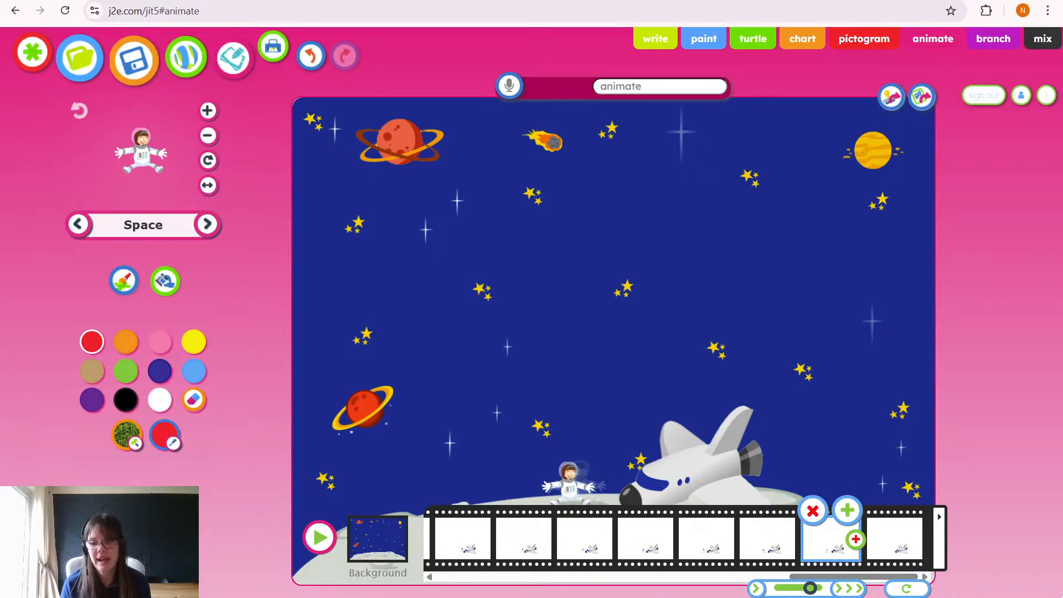
click(896, 548)
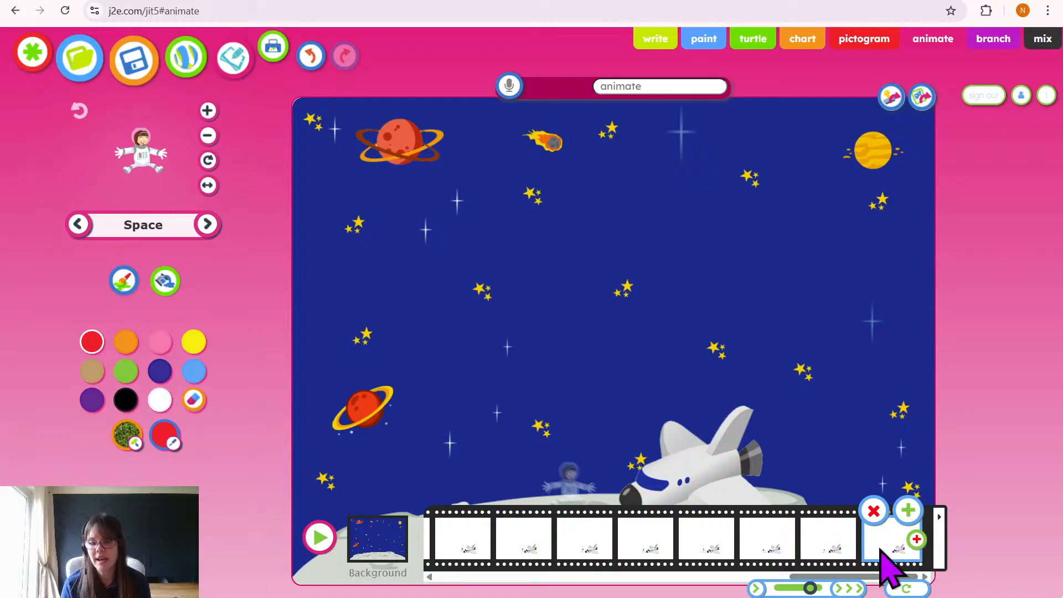
click(917, 540)
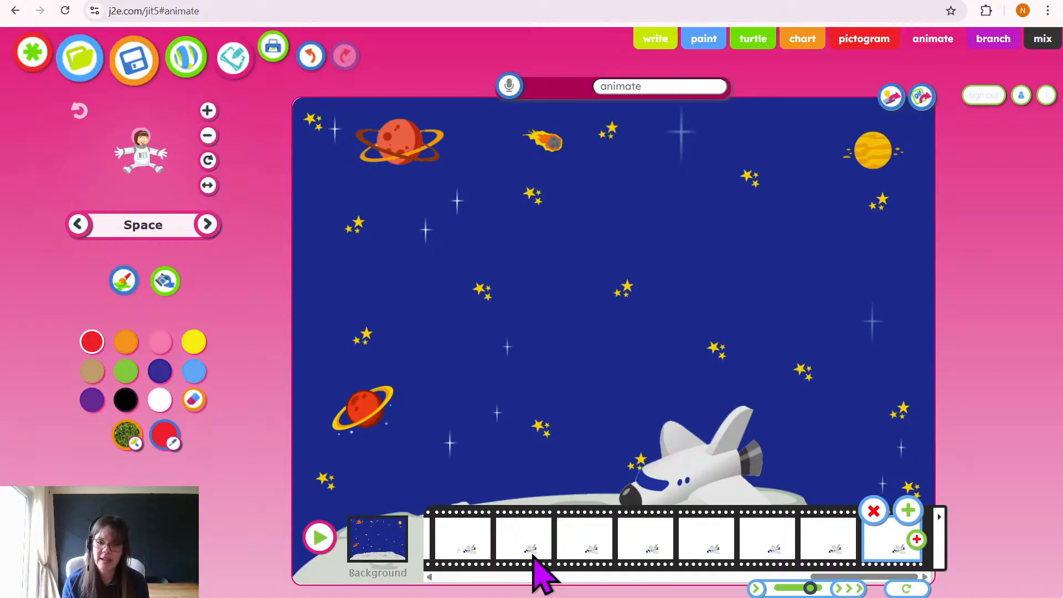
Place the astronaut in each of the next three frames, slightly farther left and lower on the moon's surface each time.
click(473, 547)
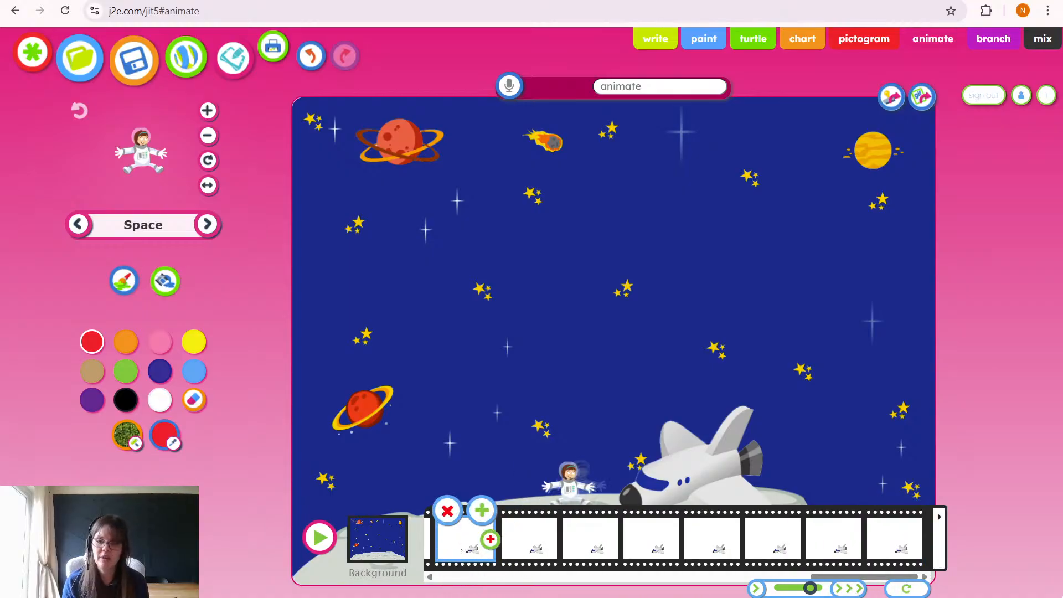
click(541, 529)
drag(554, 480, 565, 488)
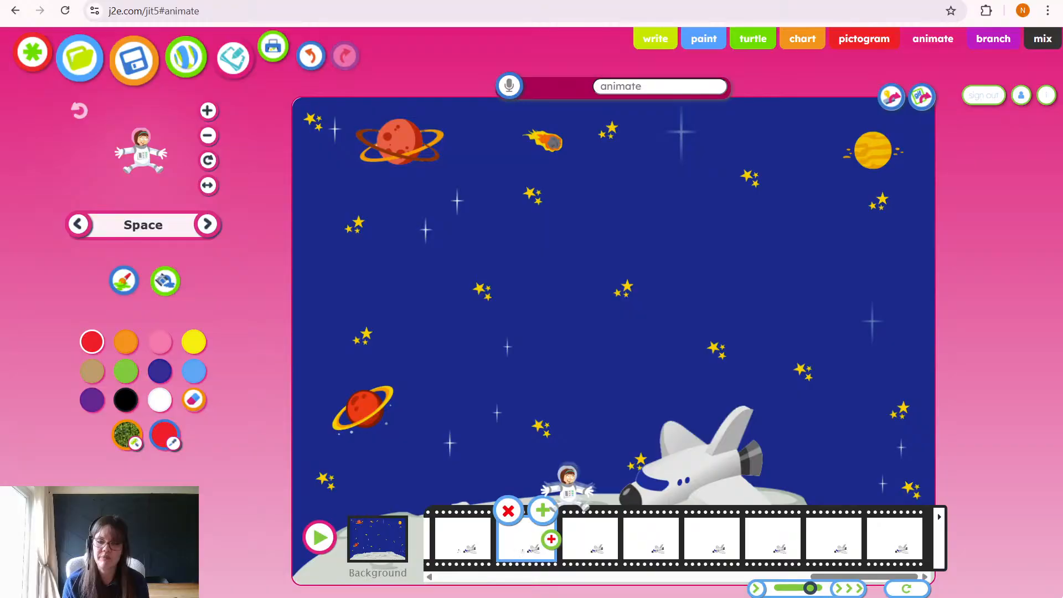
click(589, 532)
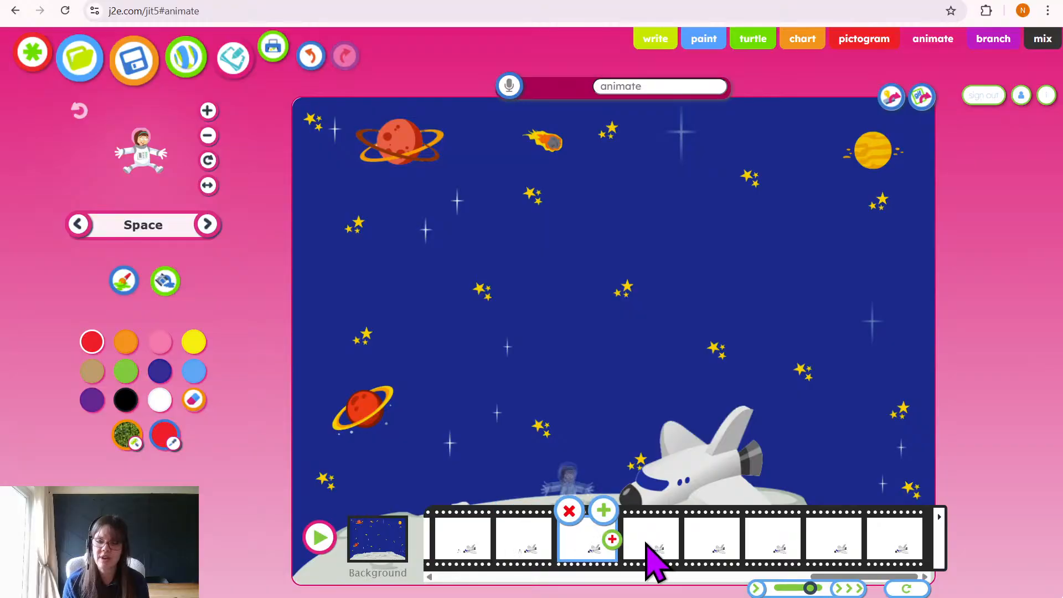
click(566, 482)
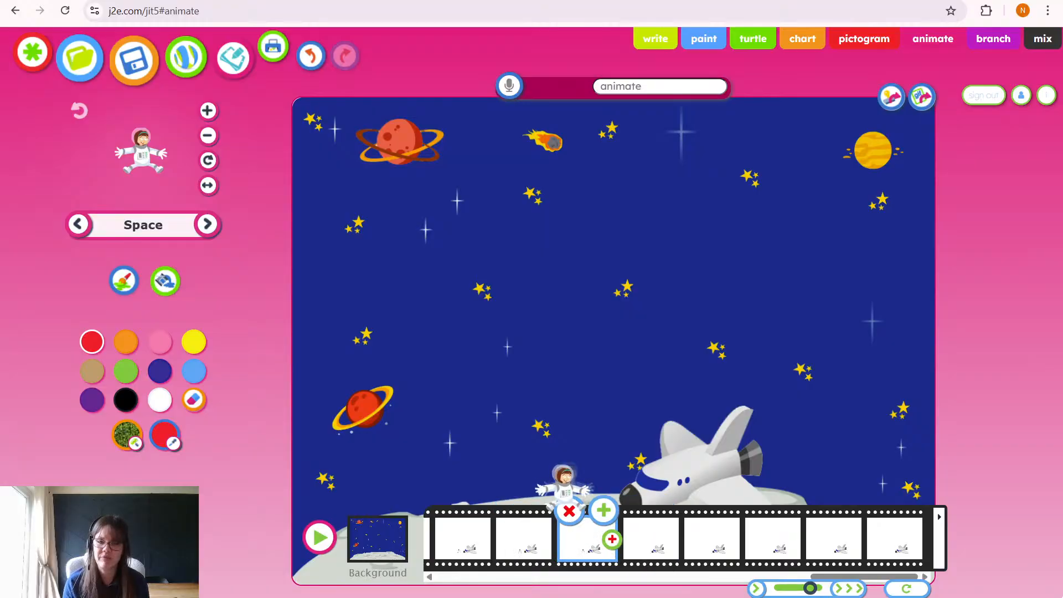
click(652, 540)
click(554, 486)
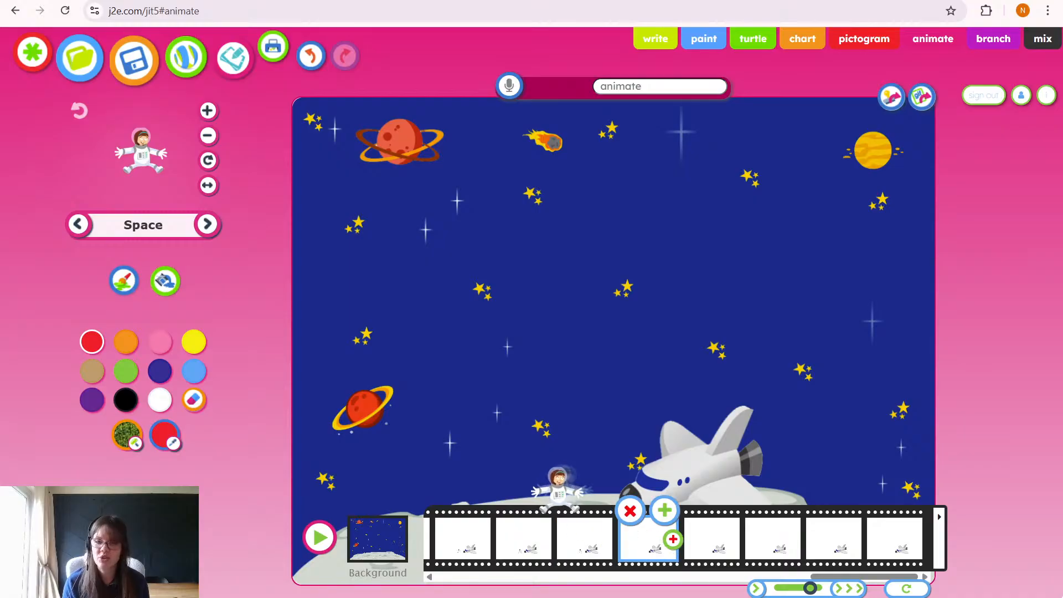
click(558, 490)
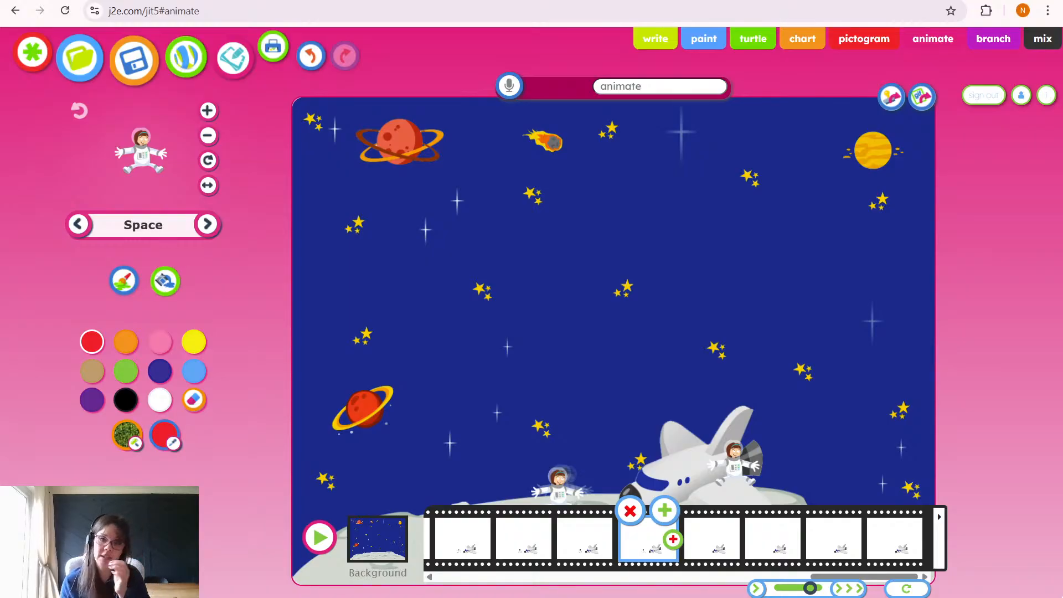
Open the sound recorder to view its options and close it without recording.
drag(734, 466, 684, 89)
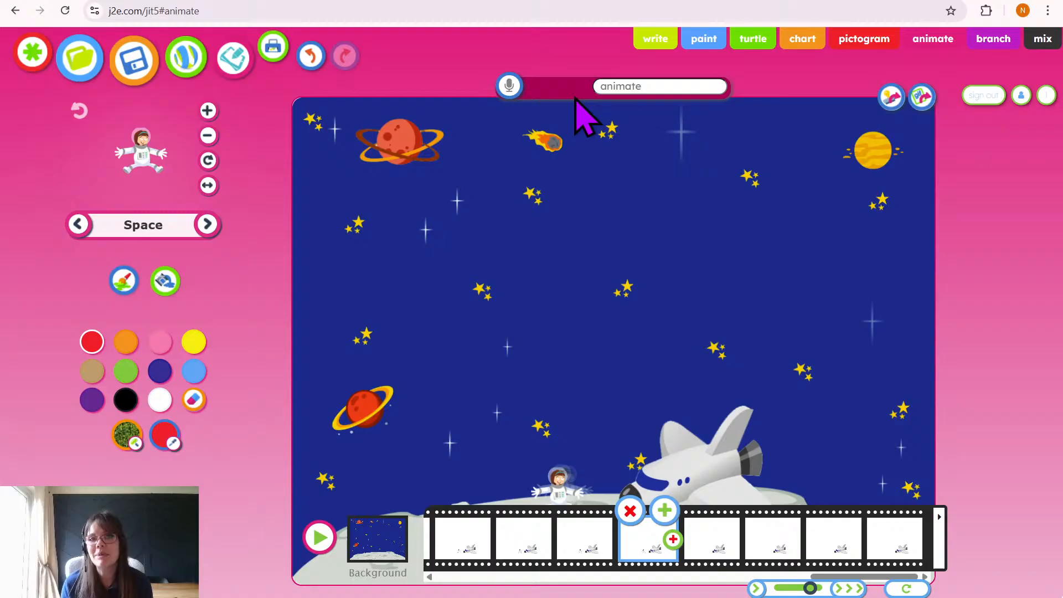
click(508, 87)
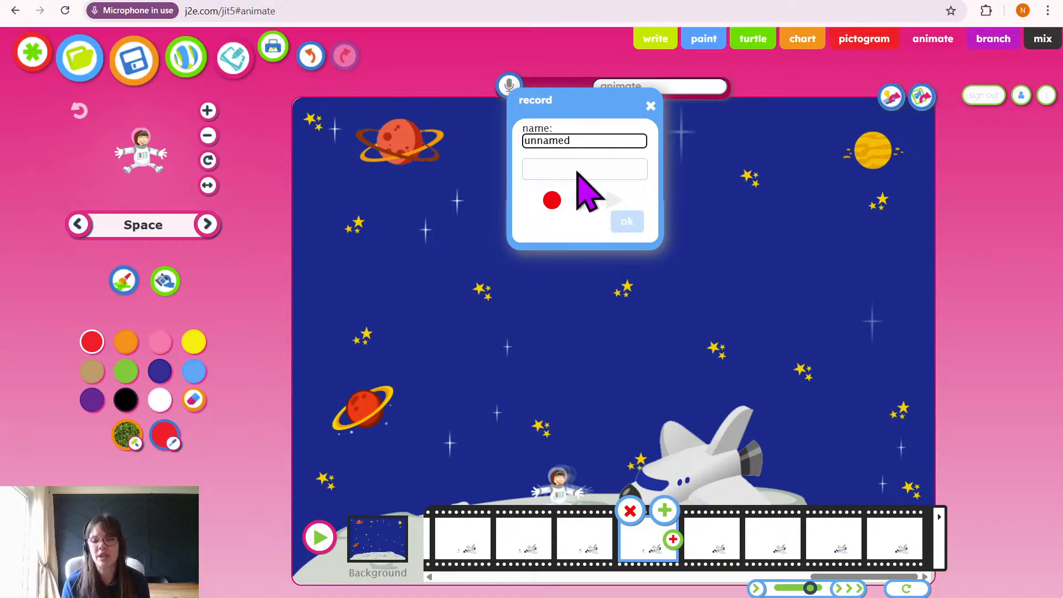
click(651, 104)
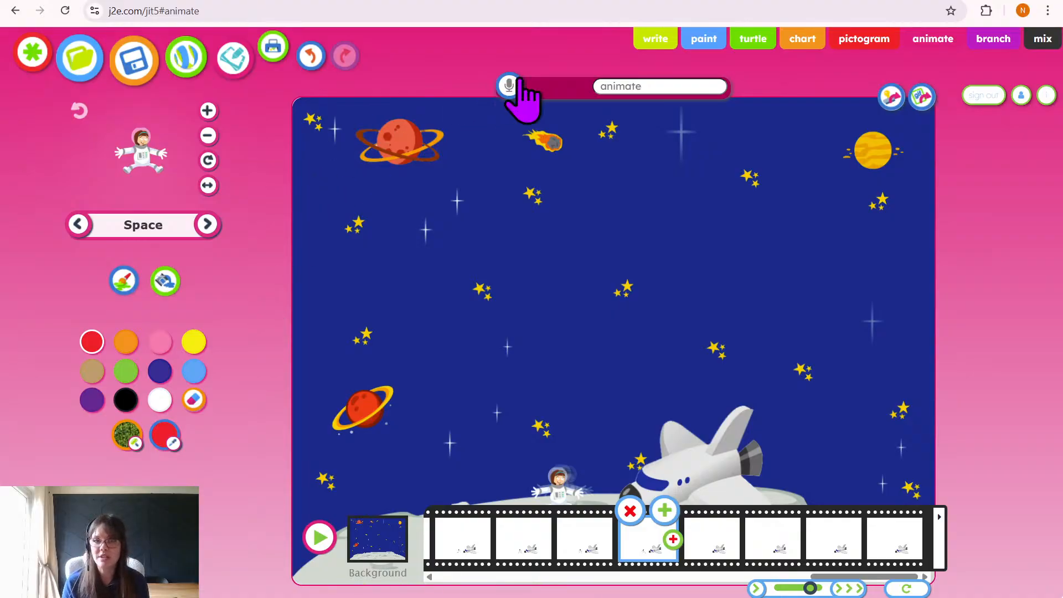
Name the animation file "space 26" and save it.
click(655, 86)
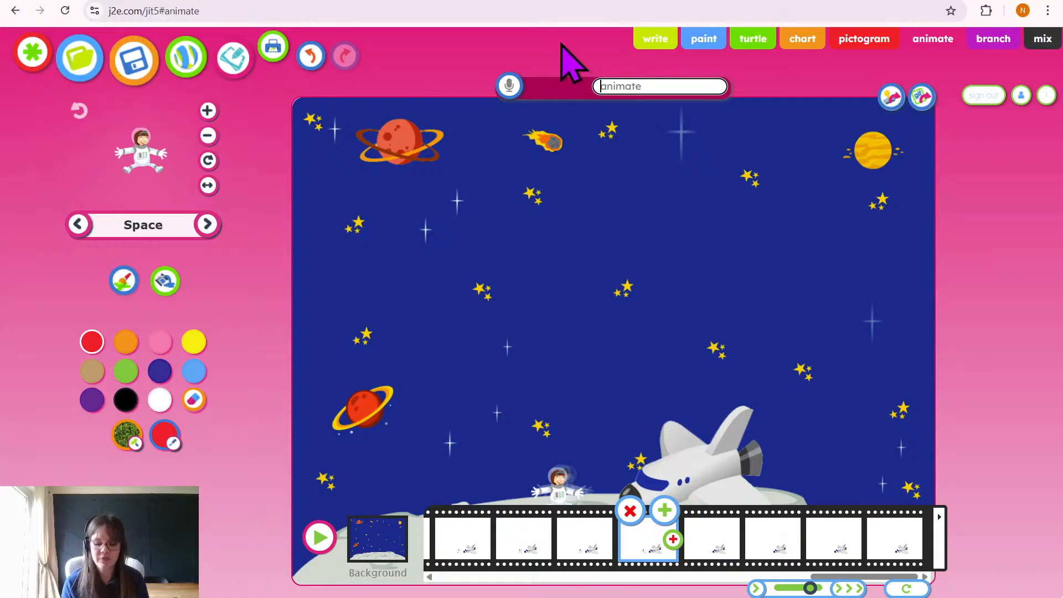
text(space )
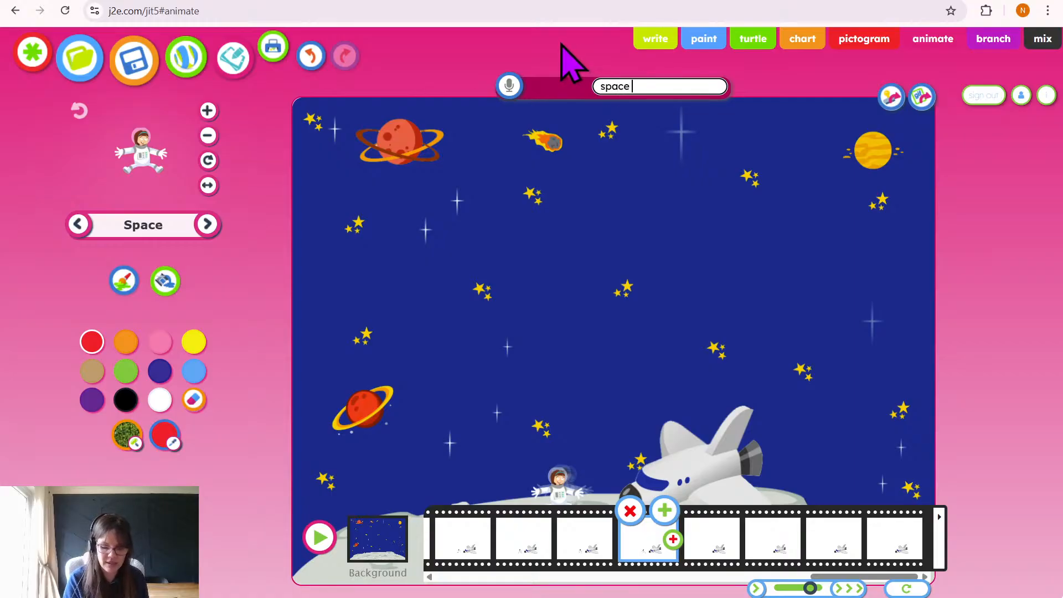
text(26)
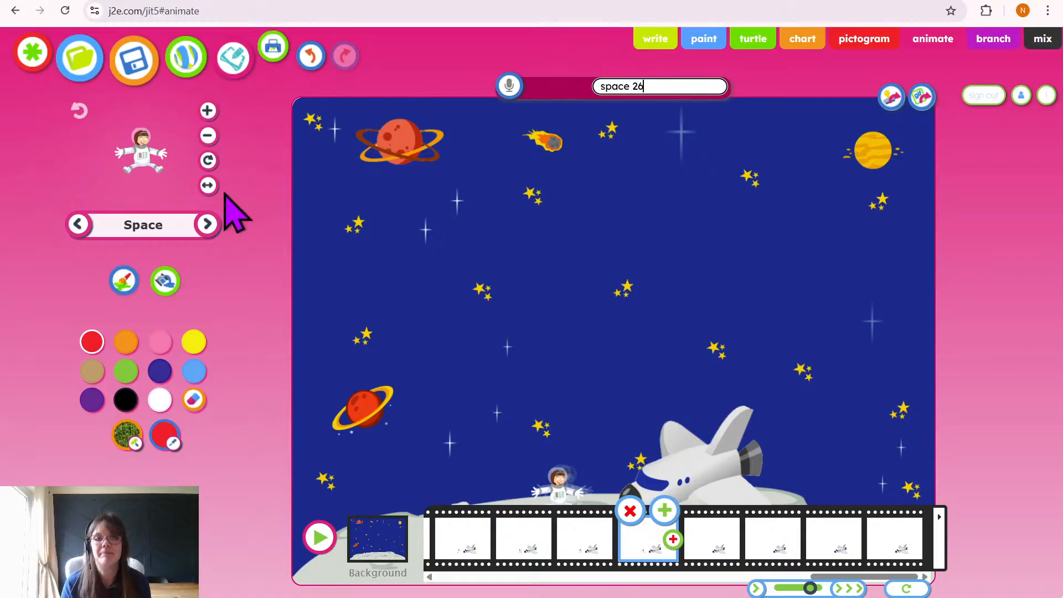
click(243, 202)
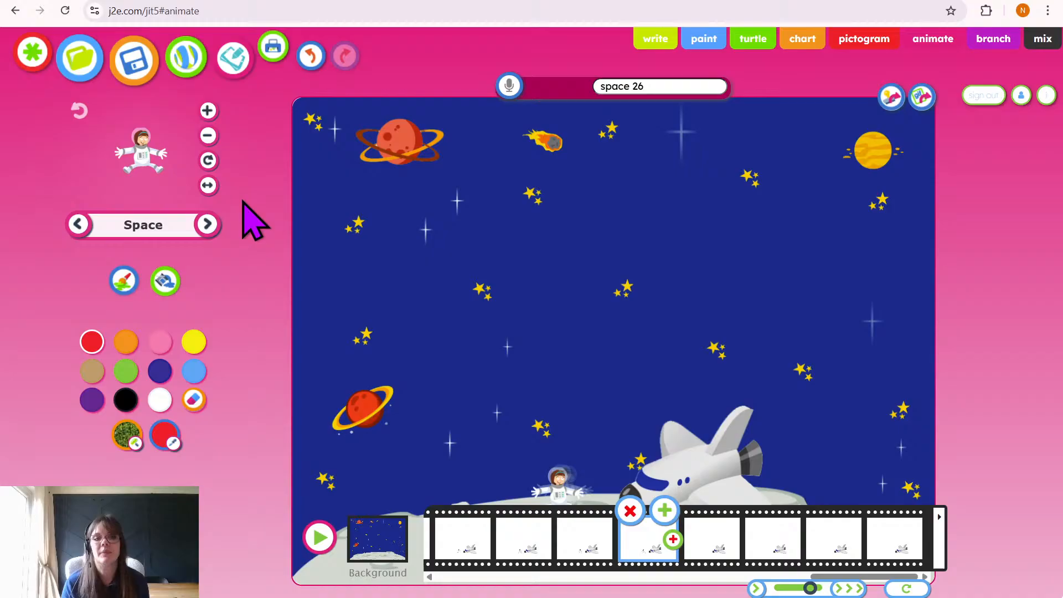
click(135, 61)
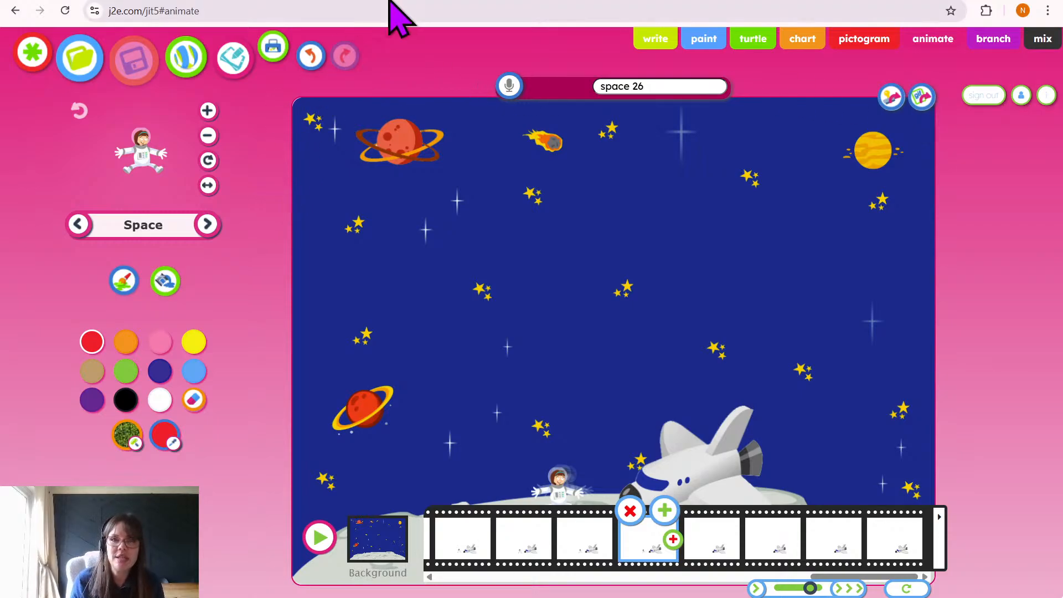
Switch to the live lesson presentation and advance past the "Finding JIT" slide to the "Tag us!!" slide.
click(443, 0)
key(Right)
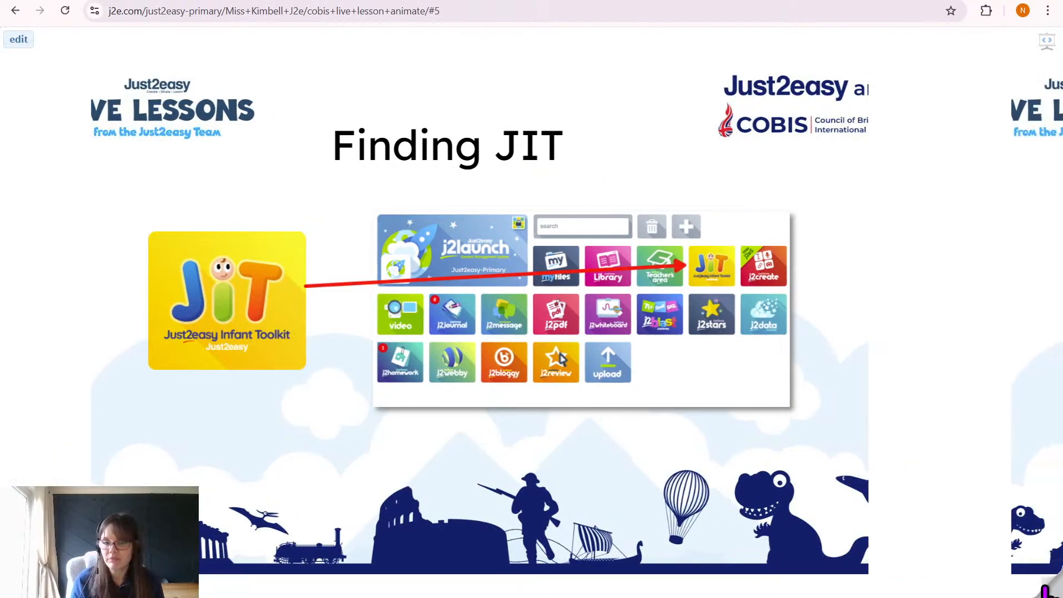
key(Right)
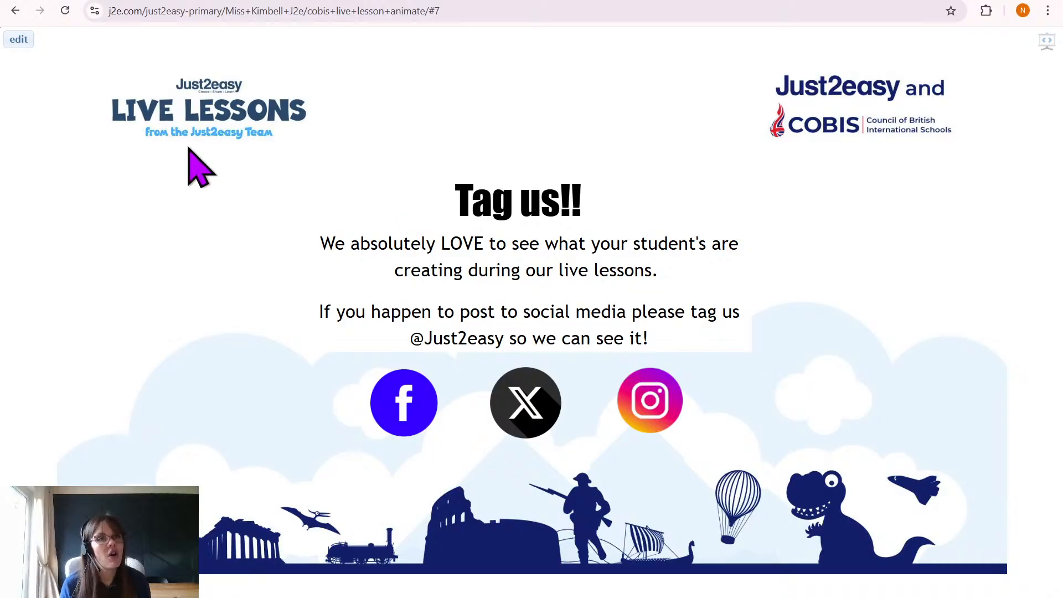
Switch to the j2launch page, open the Teacher's area, and look through its resources down to the Just2easy TV link.
click(118, 5)
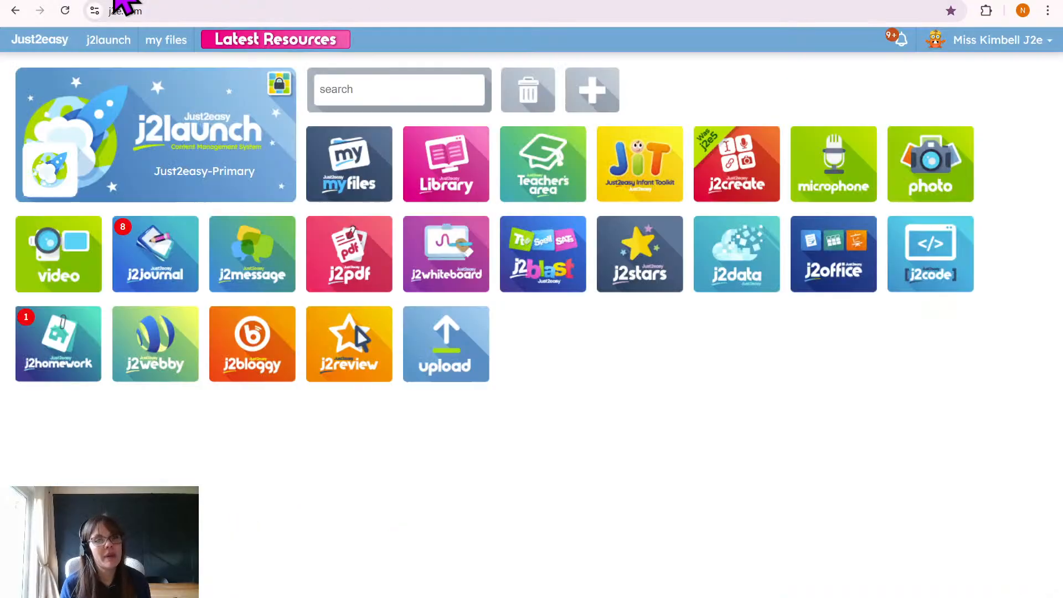
click(548, 195)
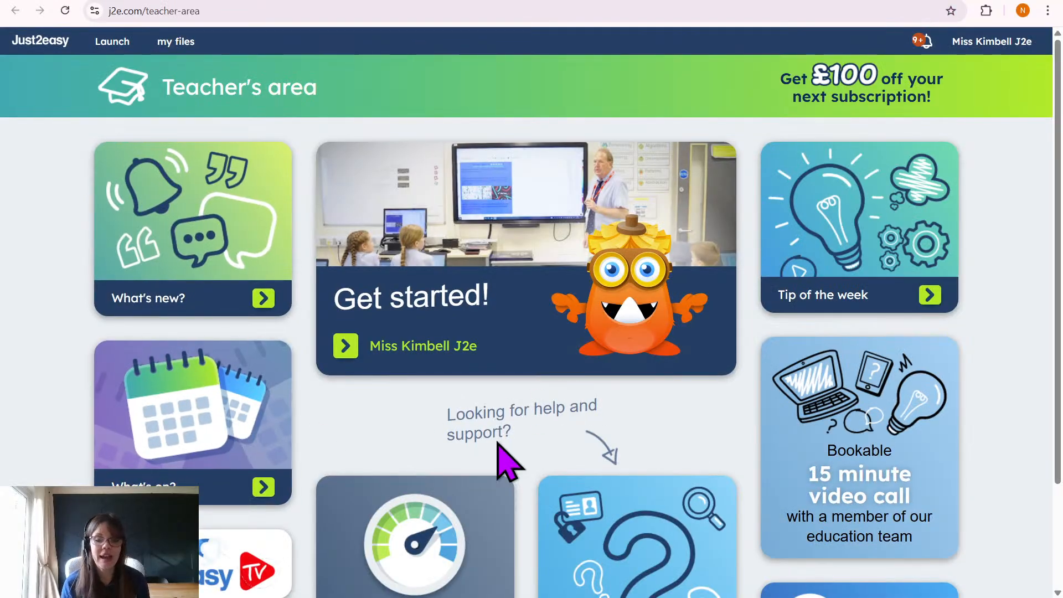
scroll(558, 440, down, 1)
scroll(147, 427, down, 2)
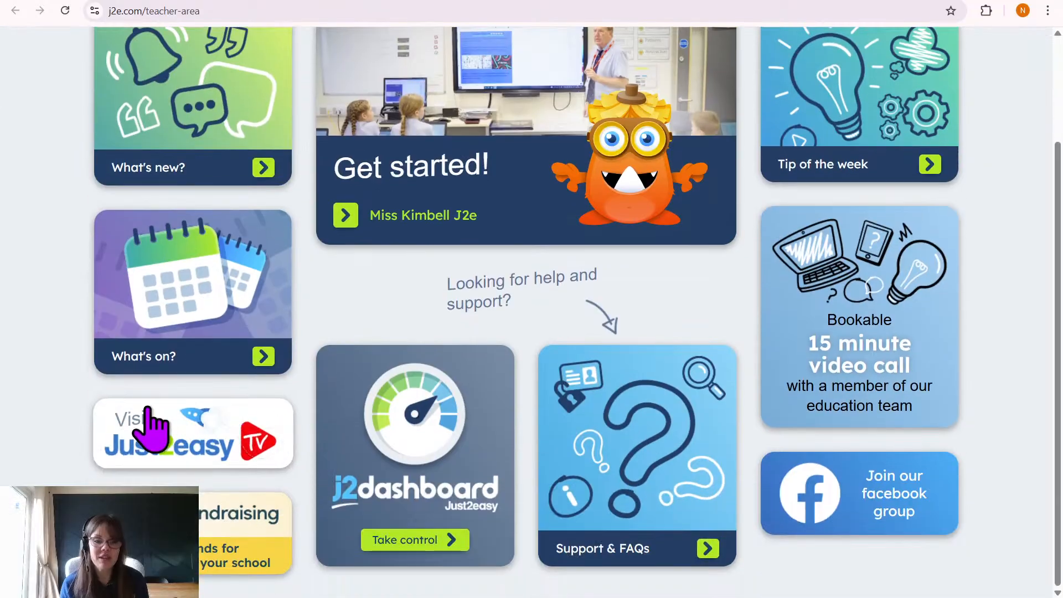